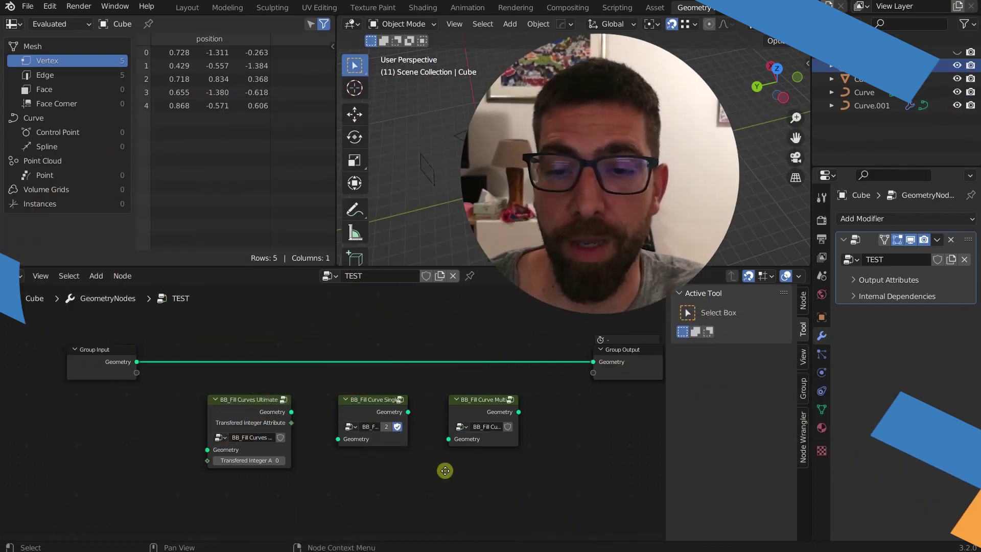
middle_drag(445, 471, 434, 470)
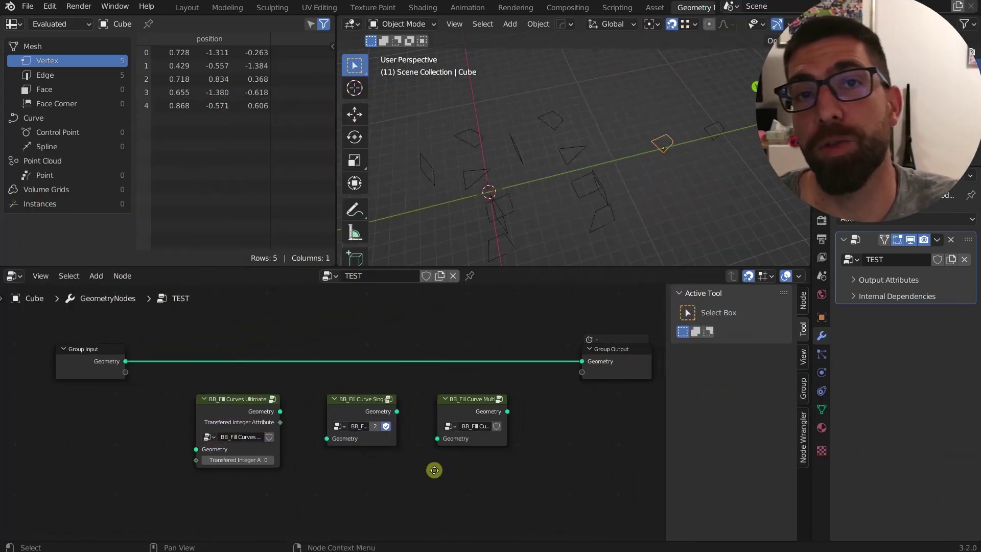
middle_drag(435, 469, 429, 469)
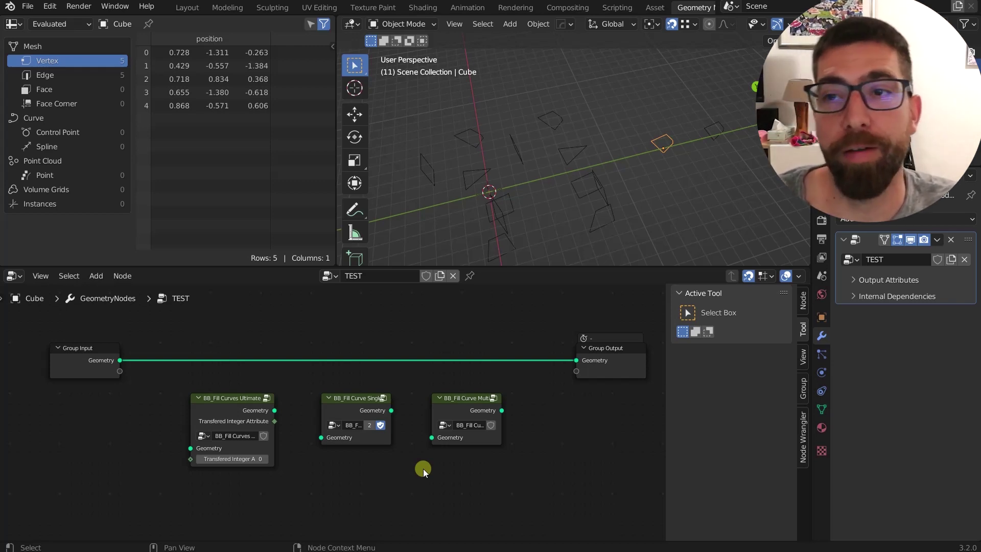
scroll(423, 467, down, 2)
middle_drag(423, 468, 390, 468)
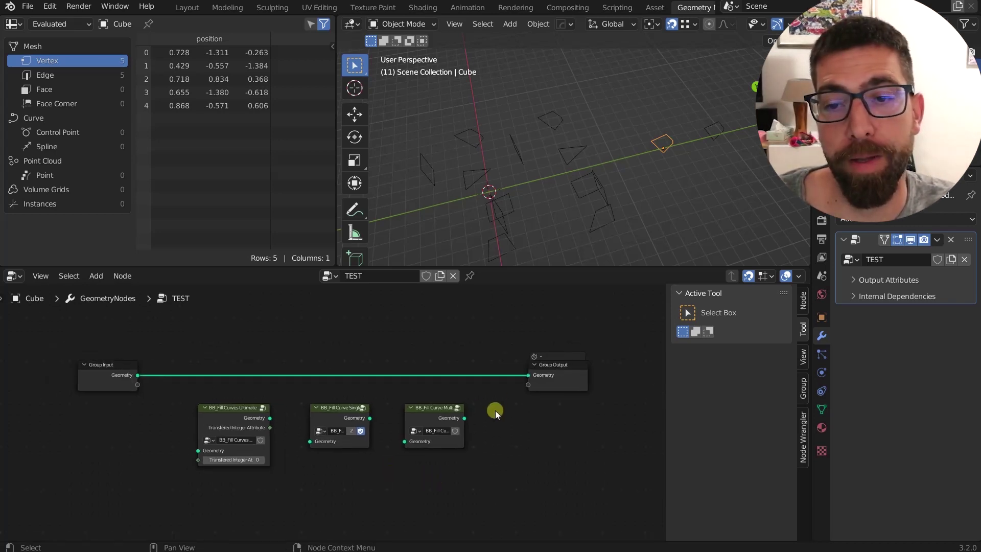
Step: Add a Fill Curve node and insert it into the link between Group Input and Group Output
middle_drag(674, 159, 676, 126)
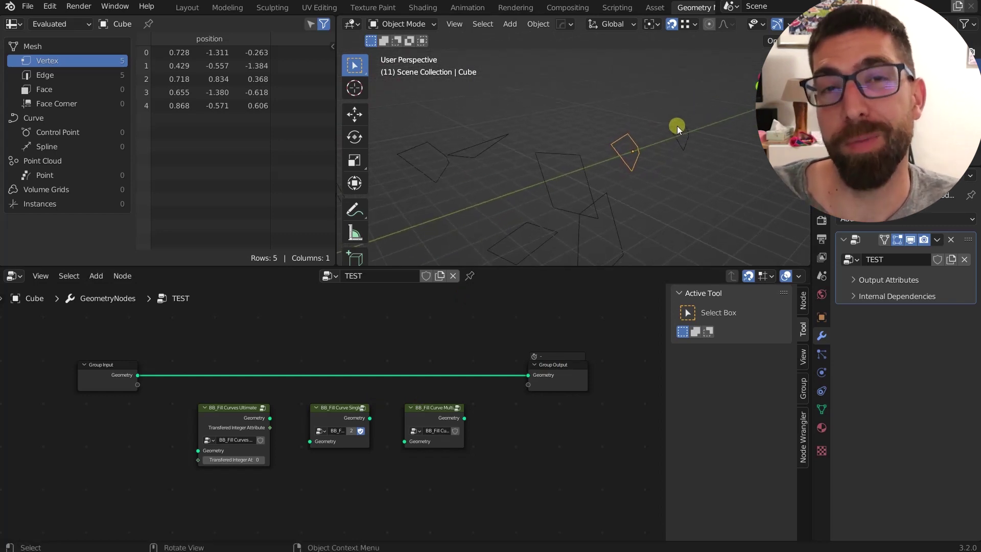
middle_drag(668, 170, 563, 185)
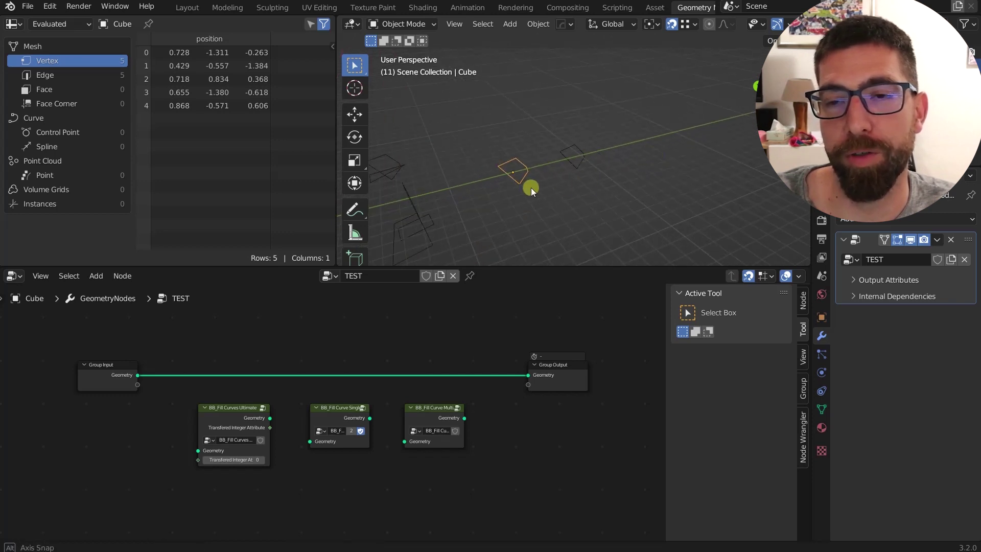
scroll(506, 170, up, 2)
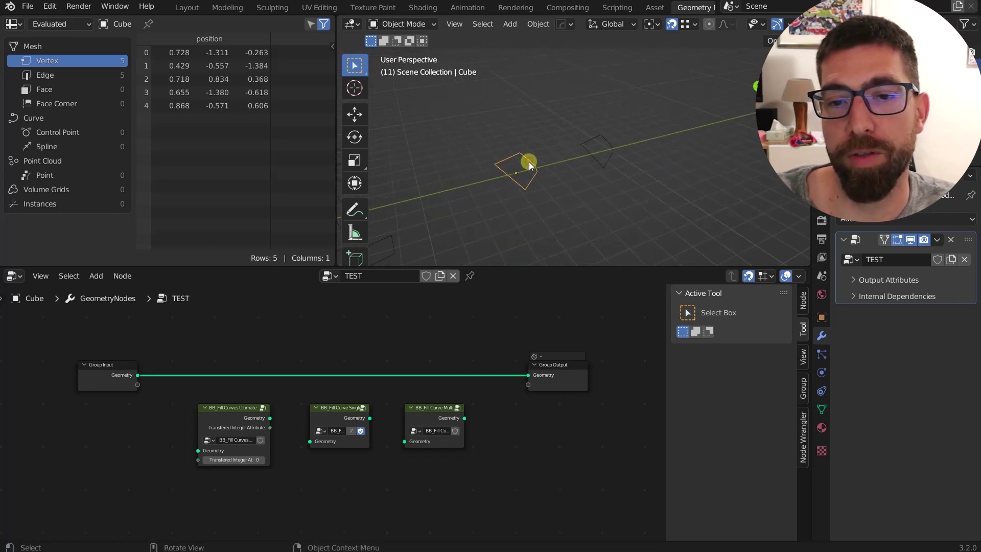
key(shift+a)
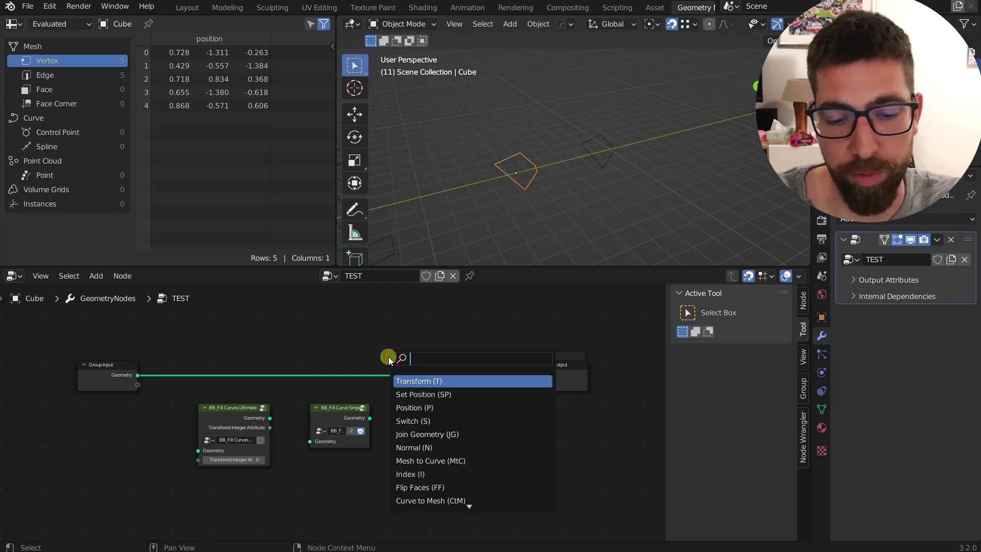
text(fill)
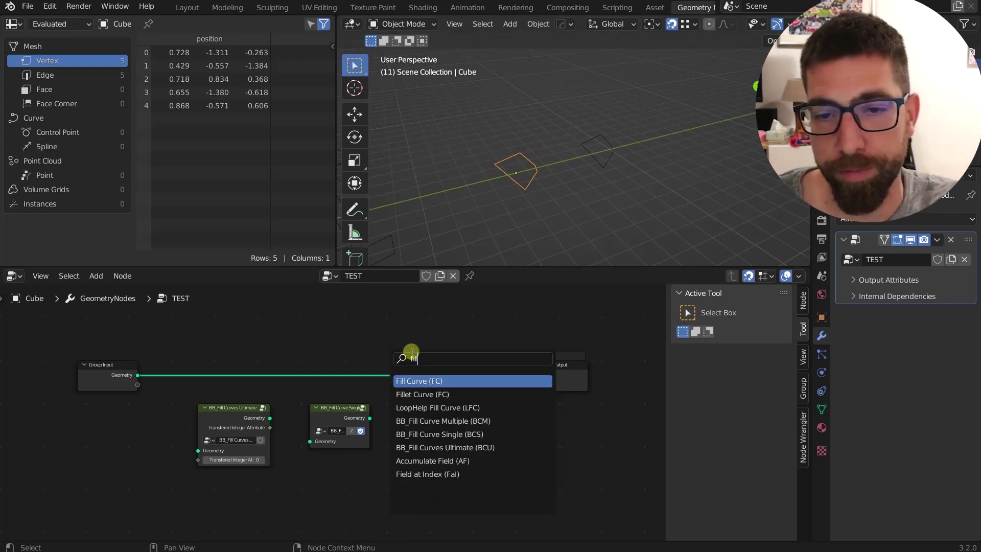
click(431, 381)
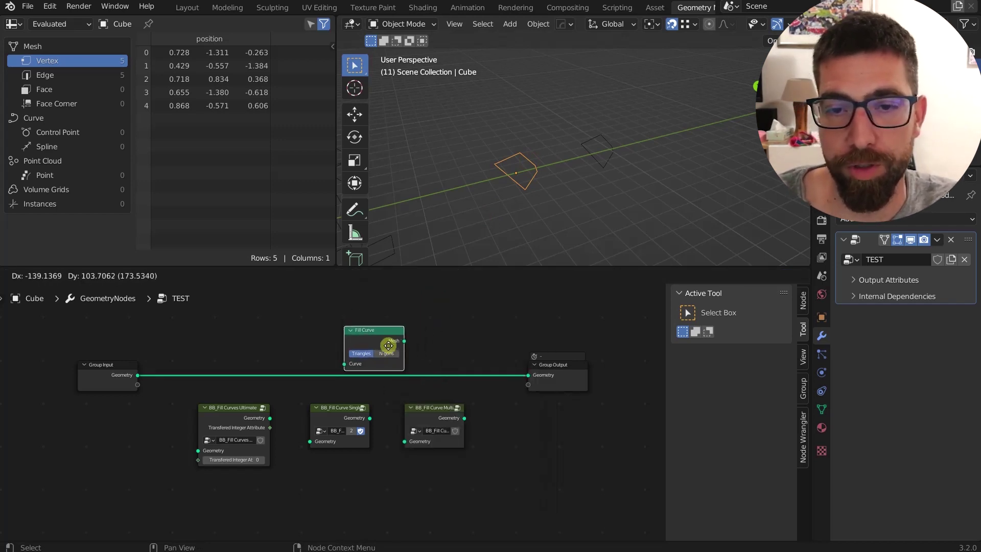
click(360, 370)
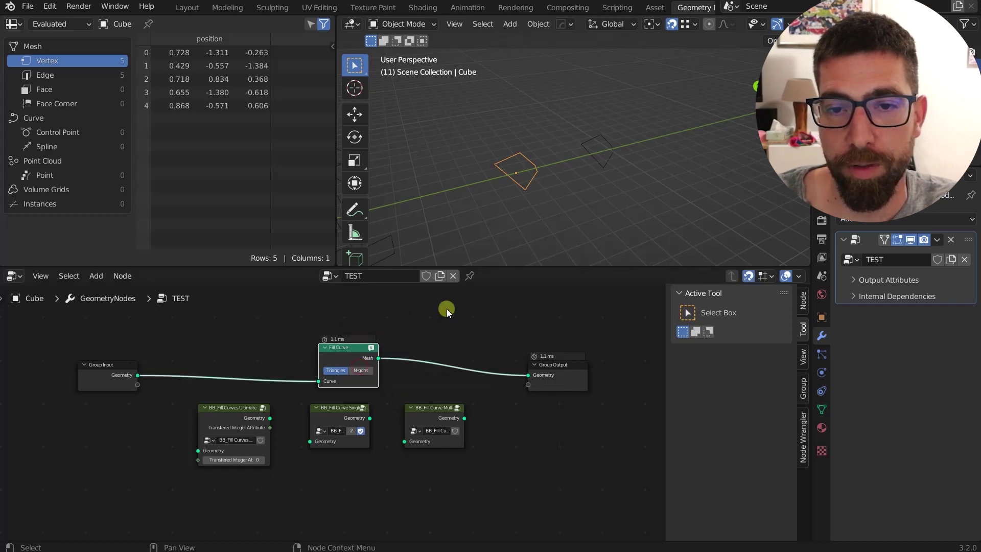
Step: Check the Fill Curve node's notice about its input geometry, and examine the selected outline's vertices in Edit Mode
scroll(389, 341, up, 3)
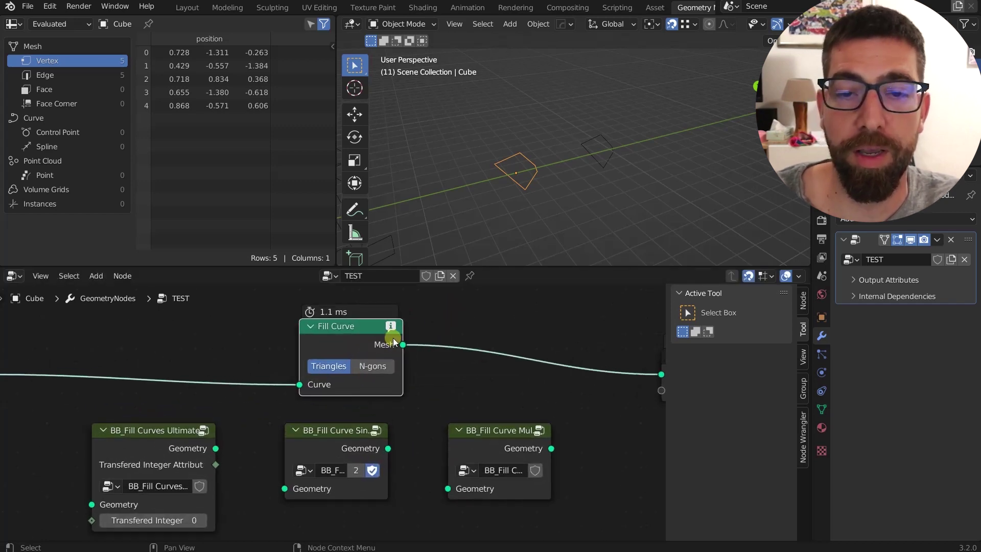
mouse_move(392, 328)
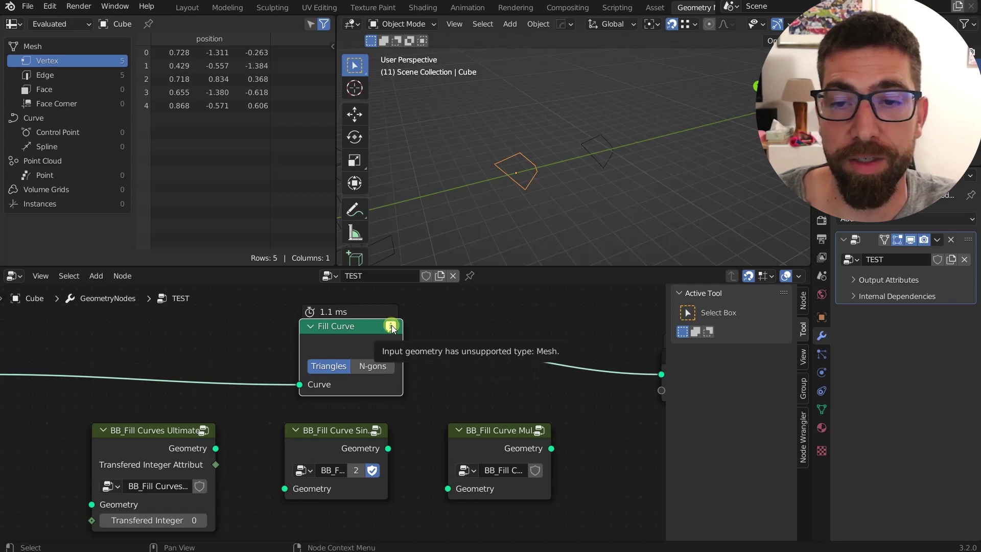
key(Home)
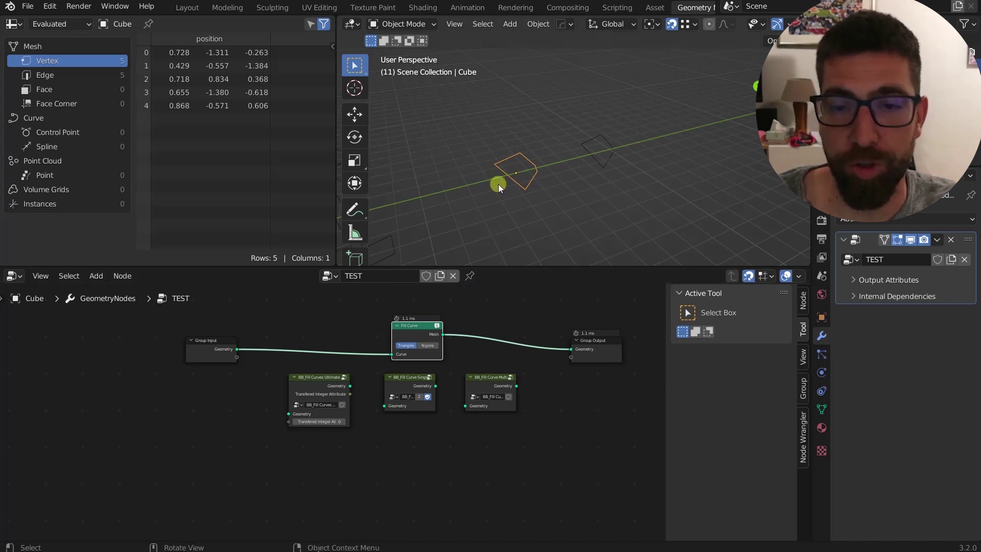
key(Tab)
middle_drag(498, 185, 515, 183)
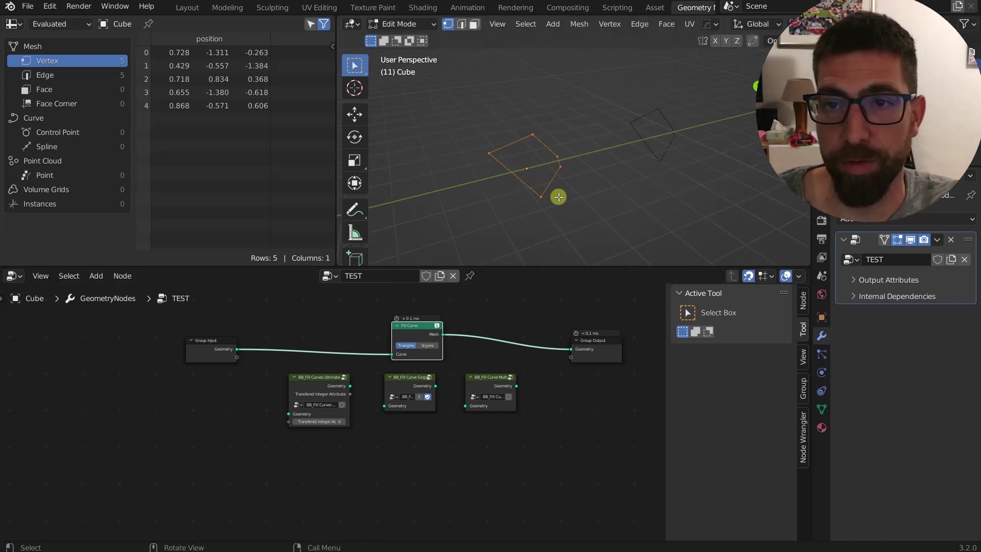
key(Tab)
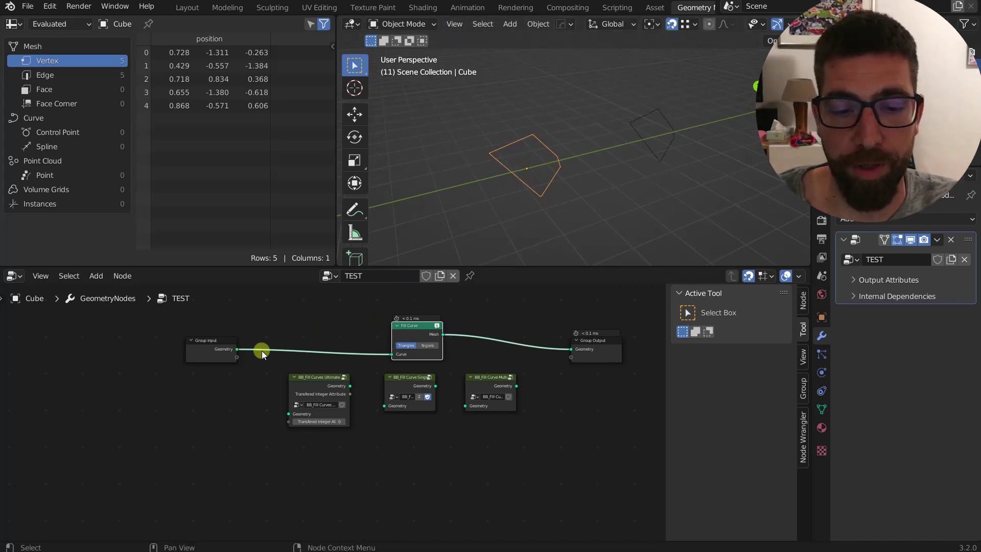
Step: Insert a Mesh to Curve node between Group Input and Fill Curve, and inspect the filled outline from another angle
key(shift+a)
text(curv)
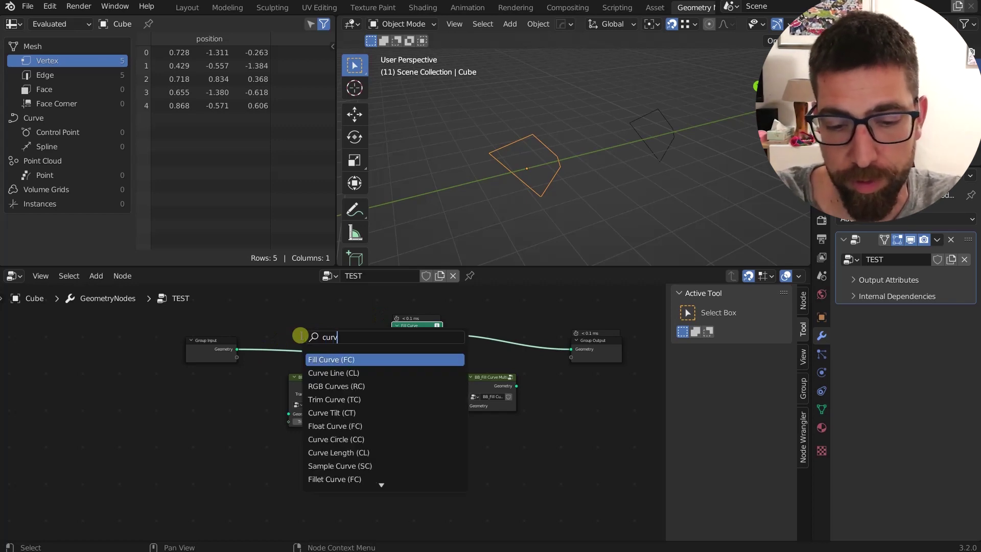
text(e to)
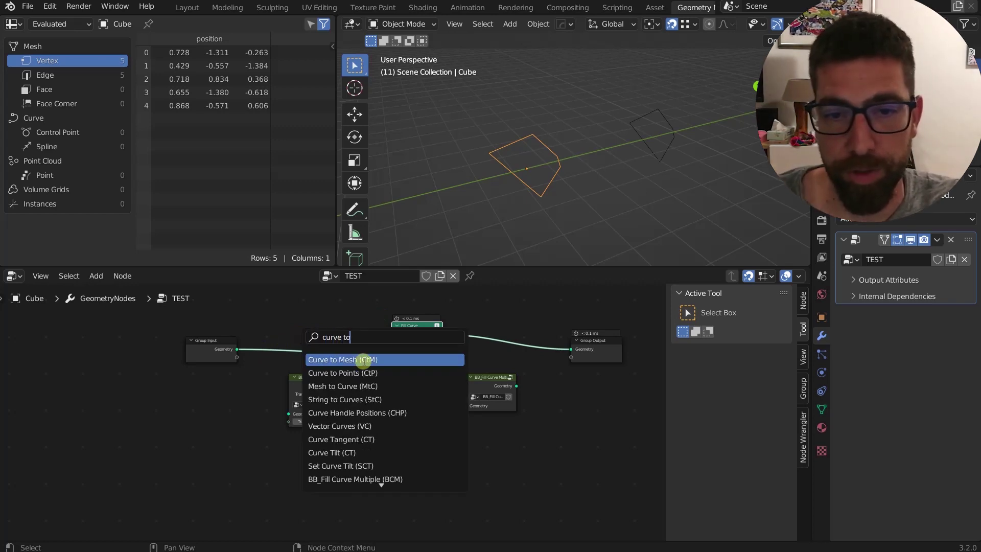
click(367, 387)
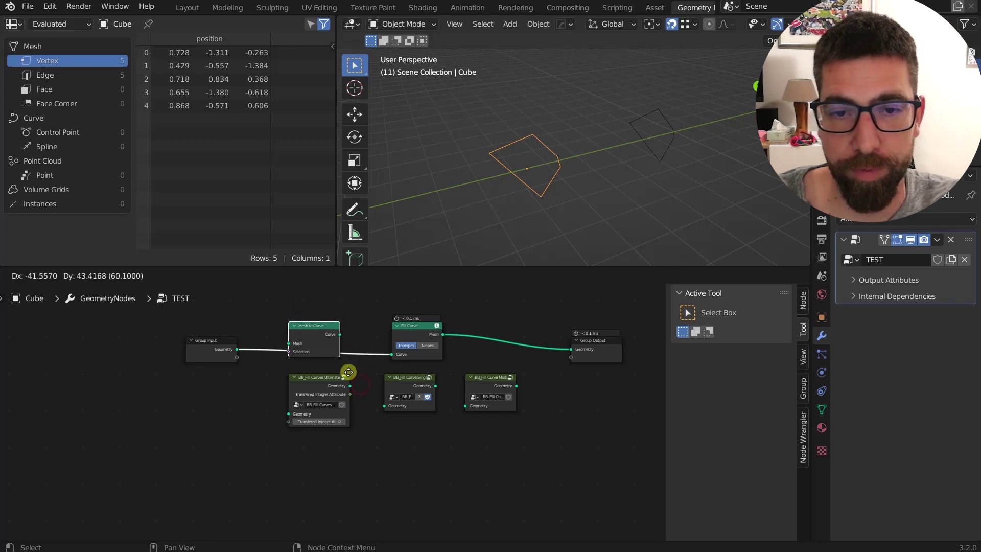
click(349, 372)
middle_drag(538, 169, 597, 145)
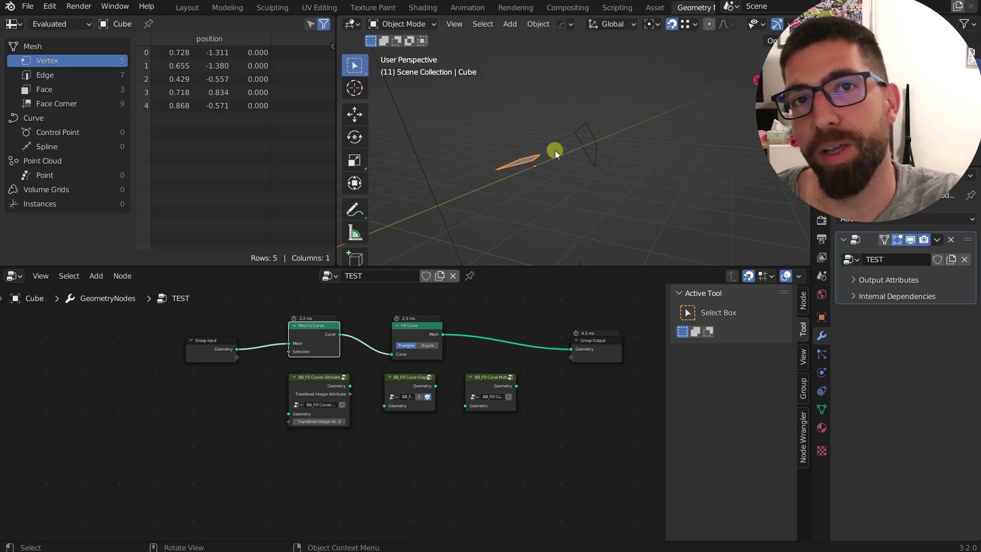
middle_drag(555, 150, 531, 153)
Step: Detach the Fill Curve and Mesh to Curve nodes from the link and park them below the BB_Fill node groups
click(409, 327)
shift+click(339, 335)
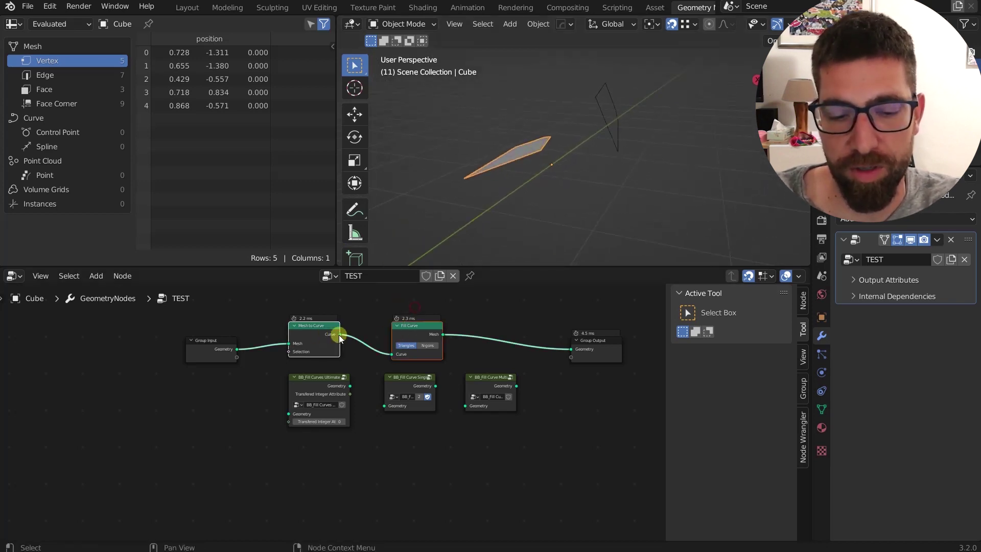
alt+drag(401, 325, 409, 468)
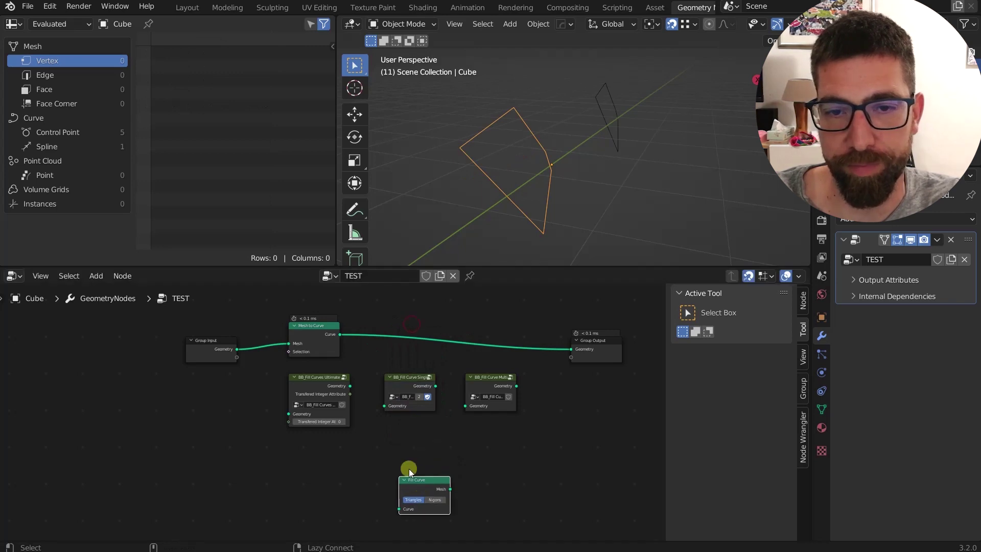
alt+drag(328, 327, 344, 462)
scroll(470, 439, up, 1)
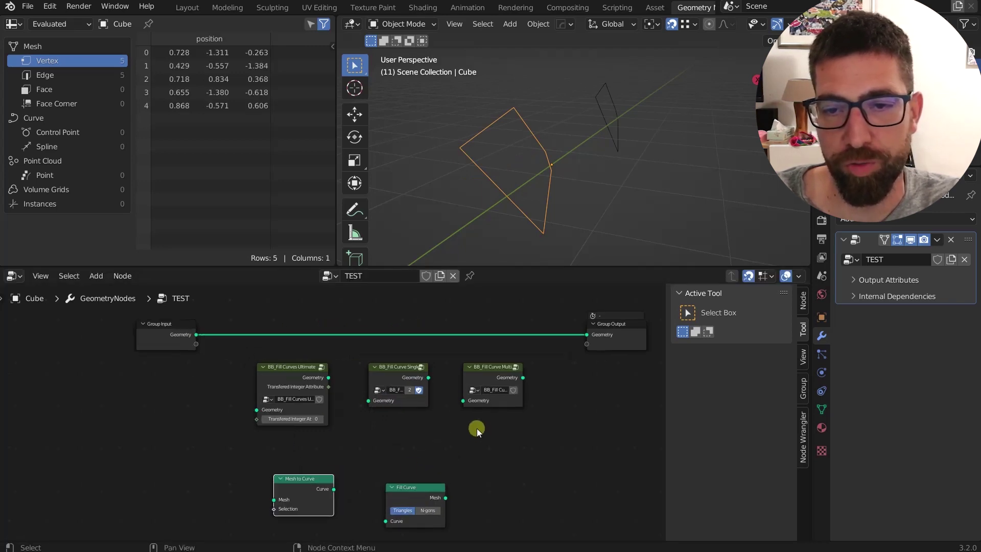
Step: Widen the BB_Fill Curve Multiple and Single nodes, and insert BB_Fill Curve Single between Group Input and Group Output
middle_drag(477, 429, 466, 427)
scroll(458, 421, up, 1)
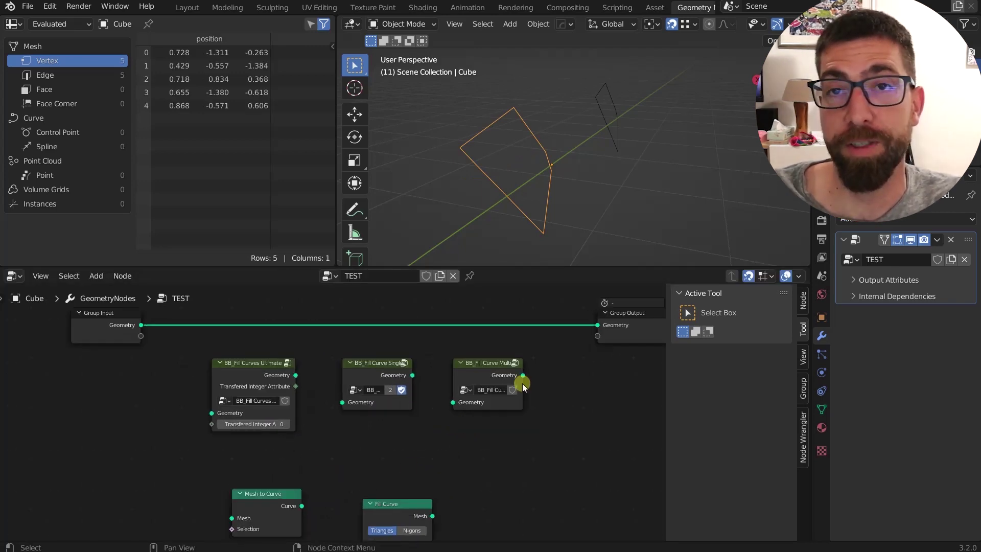
drag(521, 383, 534, 382)
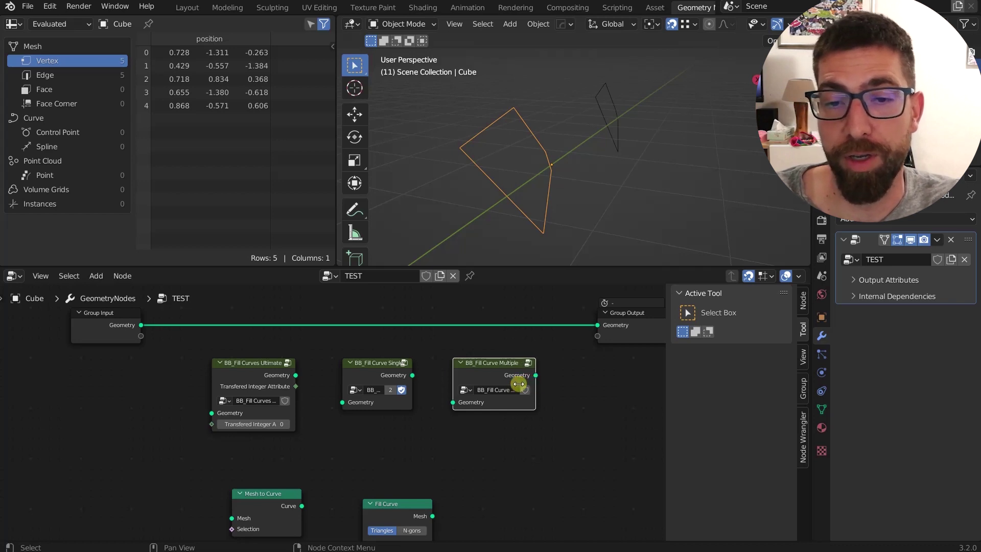
drag(413, 381, 374, 328)
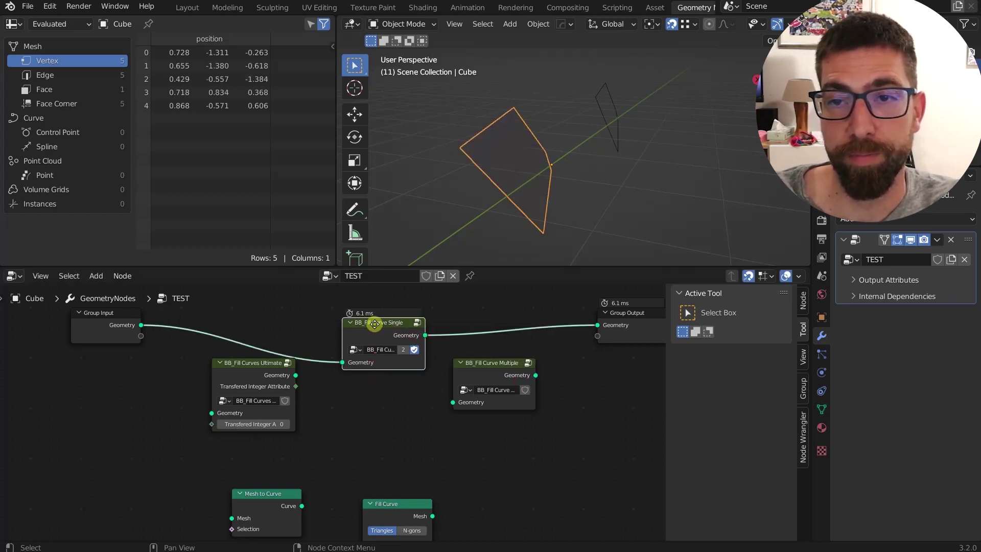
middle_drag(557, 184, 657, 174)
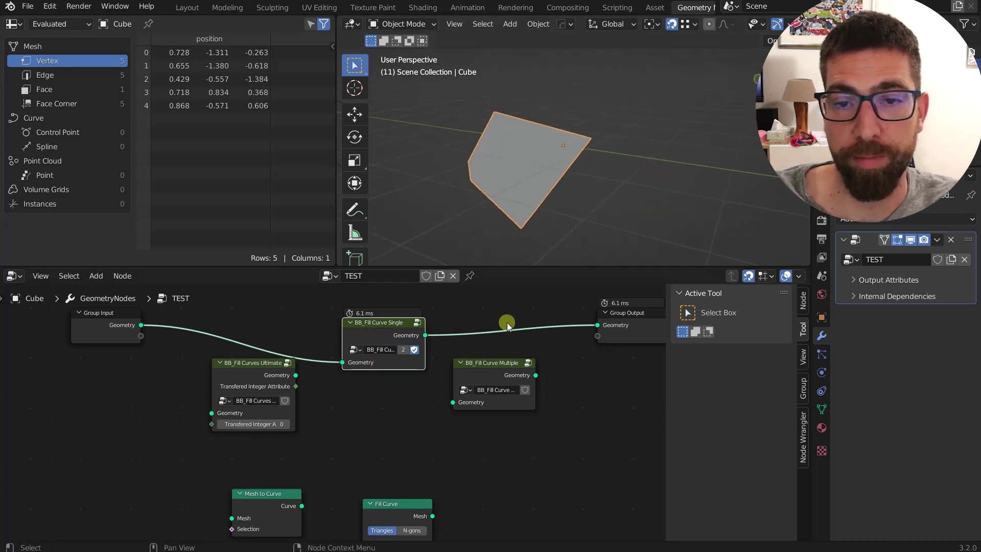
Step: Replace BB_Fill Curve Single with BB_Fill Curve Multiple in the link between Group Input and Group Output
alt+drag(384, 321, 384, 362)
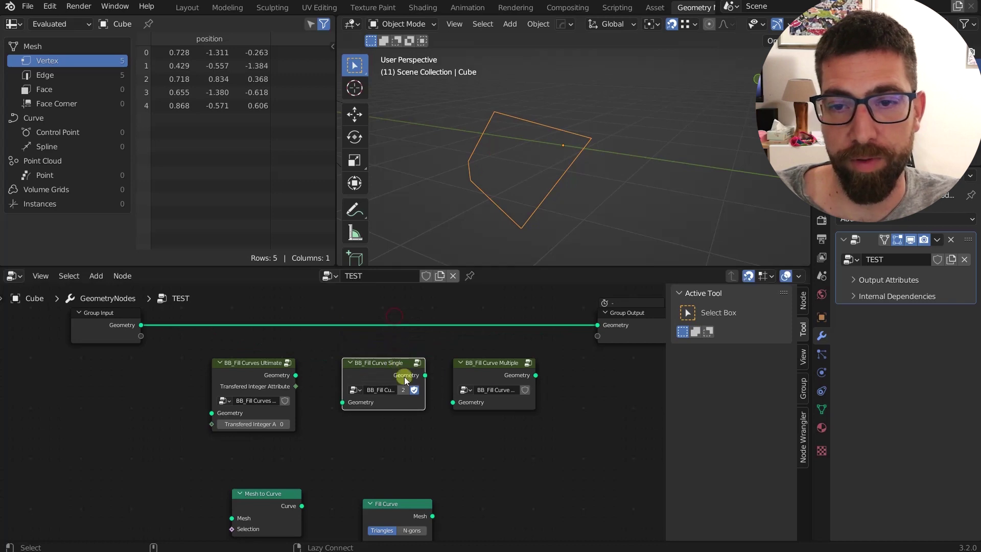
drag(505, 363, 505, 314)
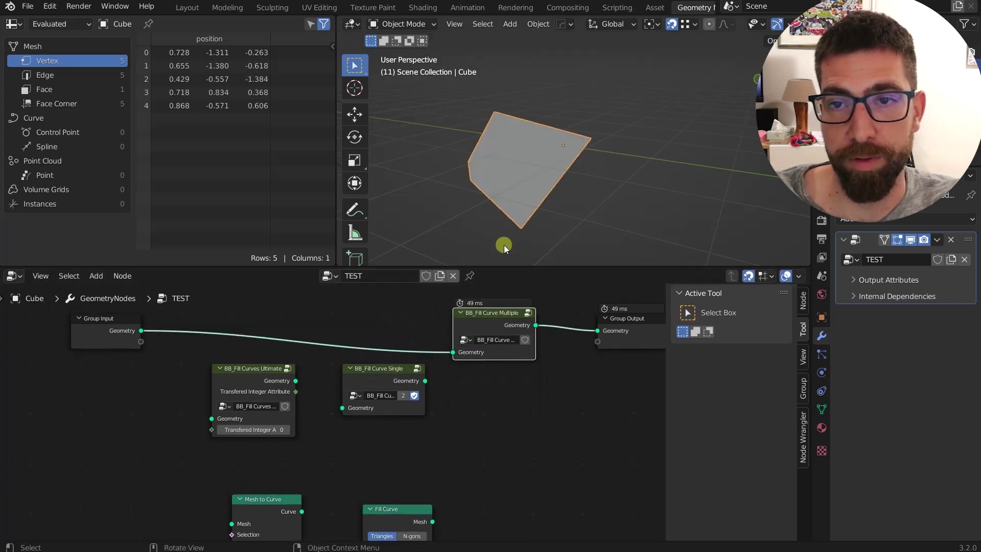
scroll(505, 343, down, 2)
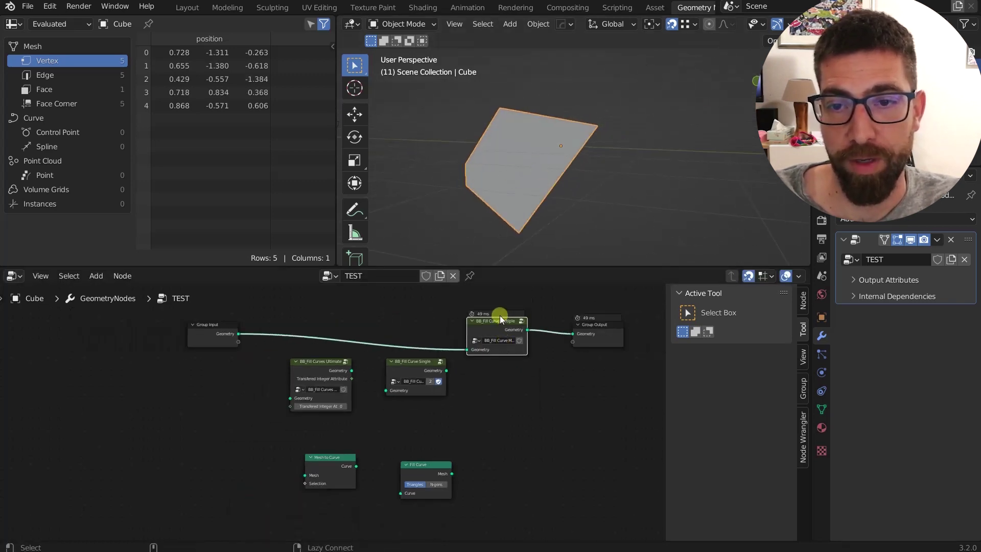
Step: Test BB_Fill Curves Ultimate in place of BB_Fill Curve Multiple in the main link, and detach it after inspecting the filled outline
alt+drag(500, 316, 508, 358)
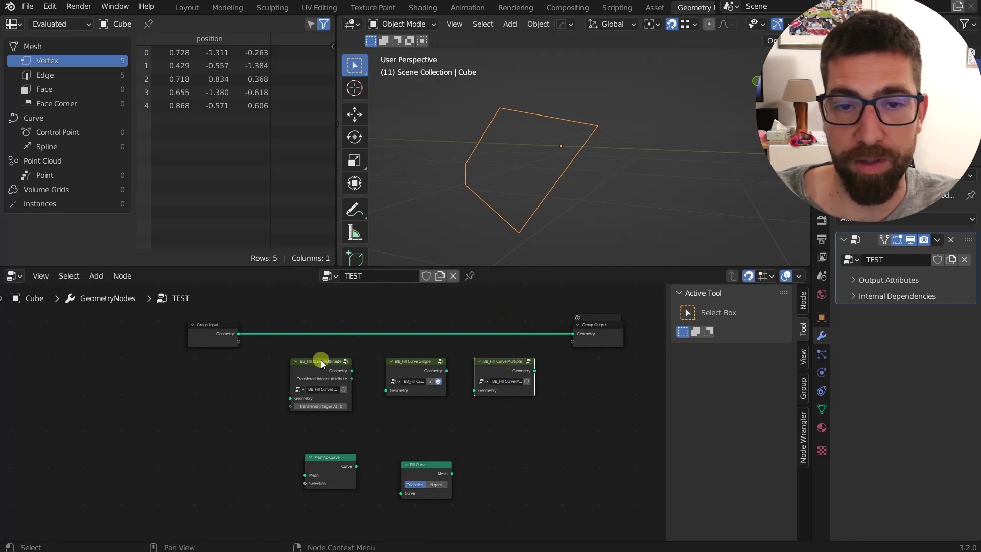
drag(321, 359, 323, 325)
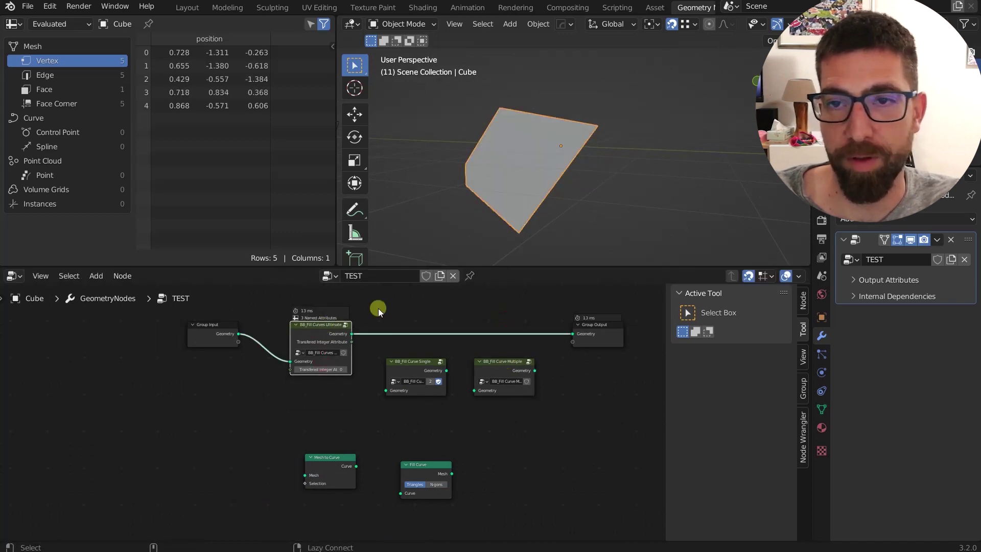
middle_drag(552, 169, 434, 243)
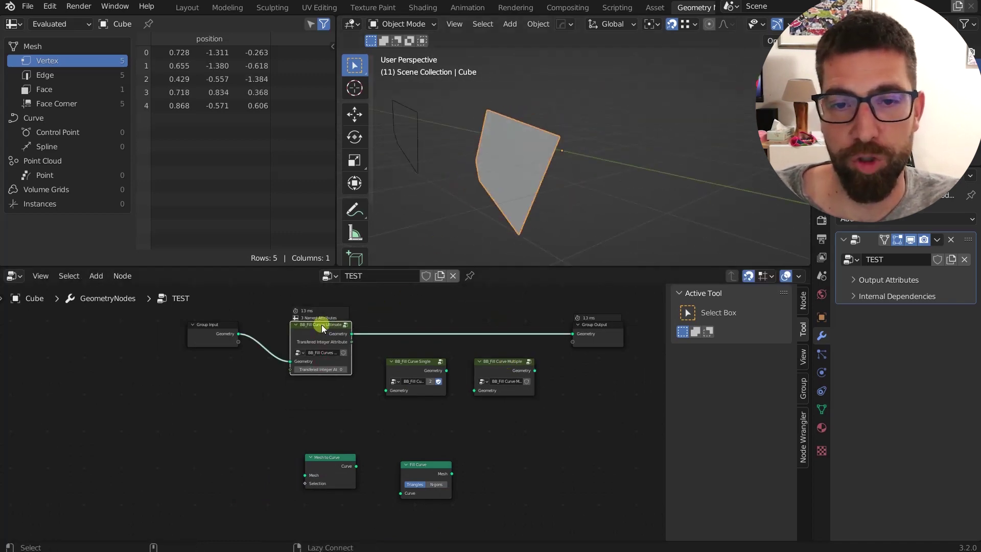
alt+drag(320, 328, 322, 356)
Step: Select the single curve outline Curve.001 and assign the existing TEST node group to its geometry nodes modifier
middle_drag(559, 194, 473, 206)
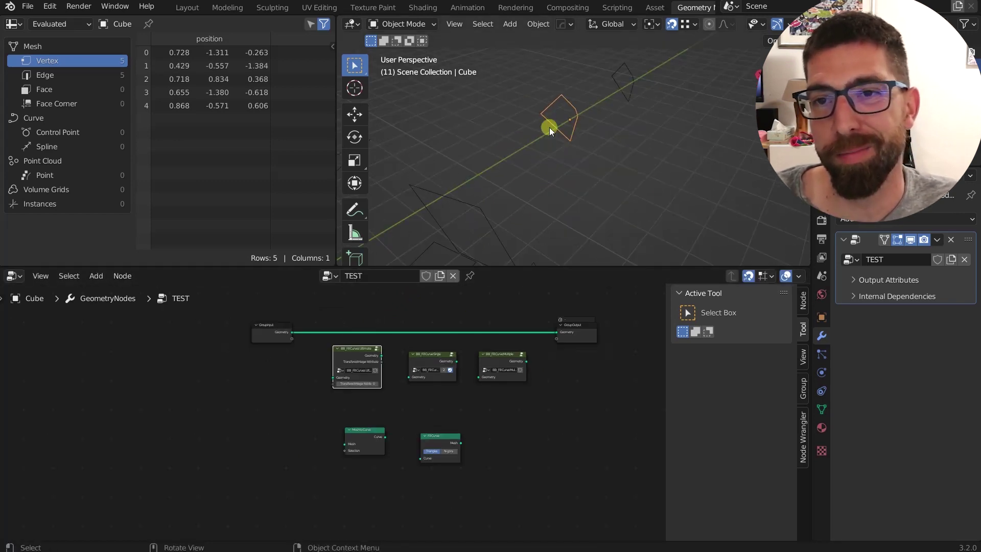
mouse_move(559, 124)
middle_down()
mouse_move(606, 135)
mouse_move(577, 128)
middle_up()
scroll(613, 128, down, 3)
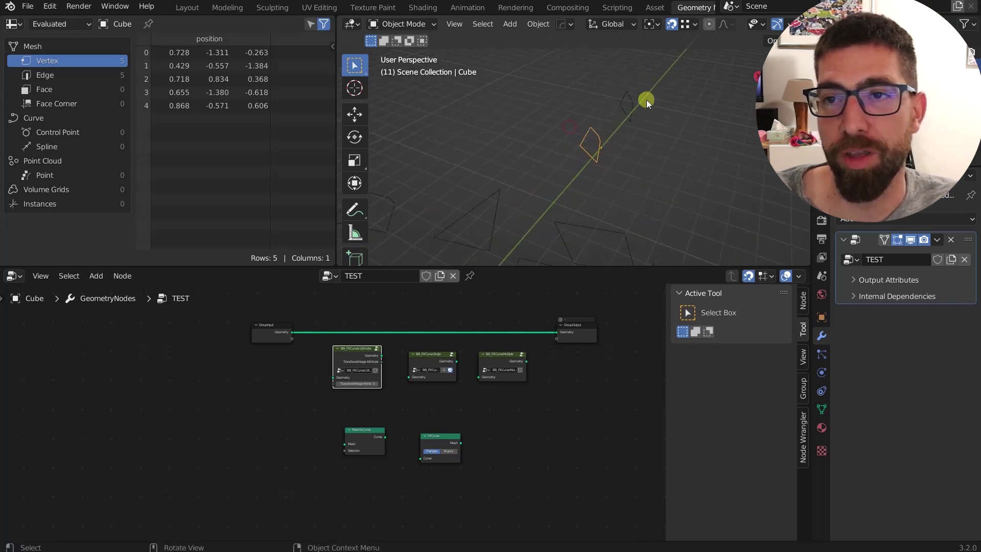
click(620, 99)
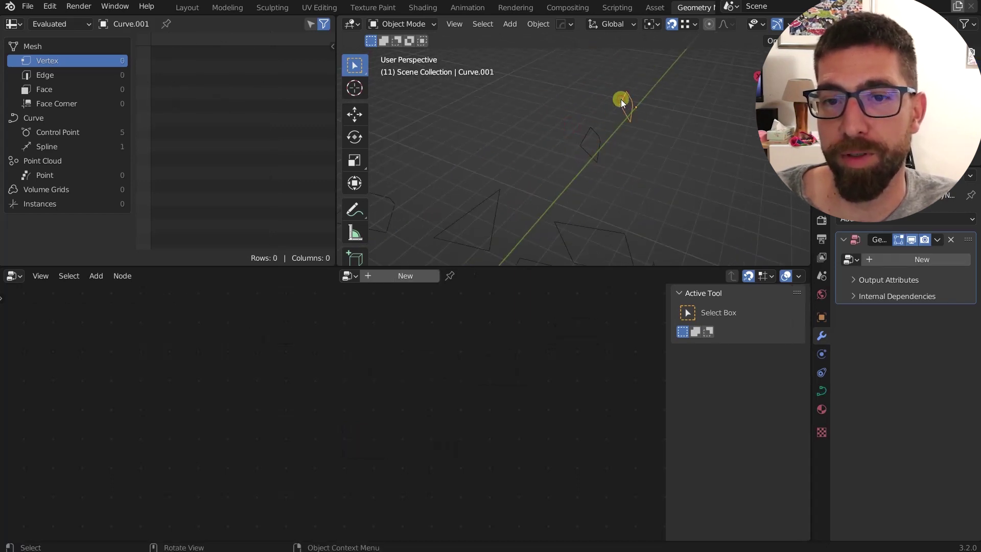
click(359, 275)
scroll(406, 362, down, 11)
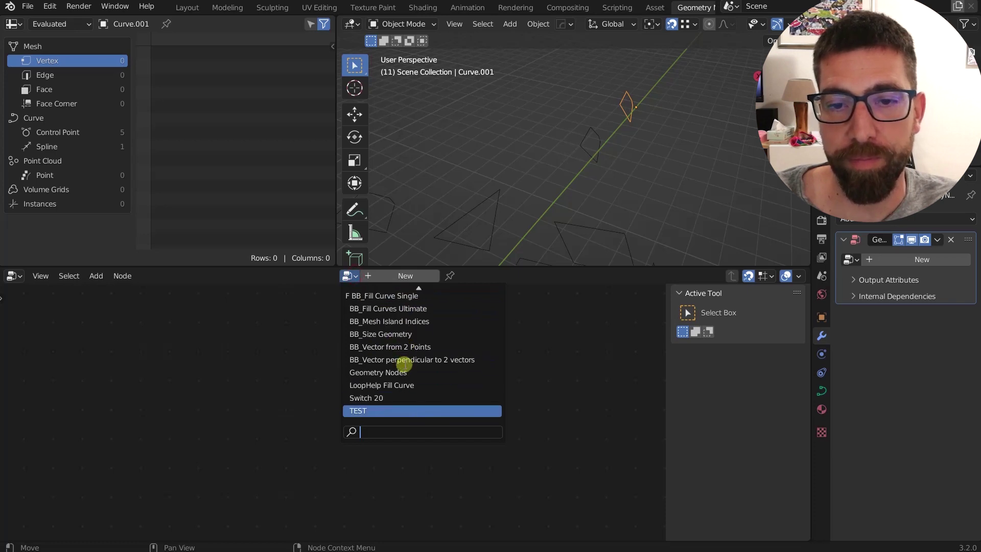
click(370, 411)
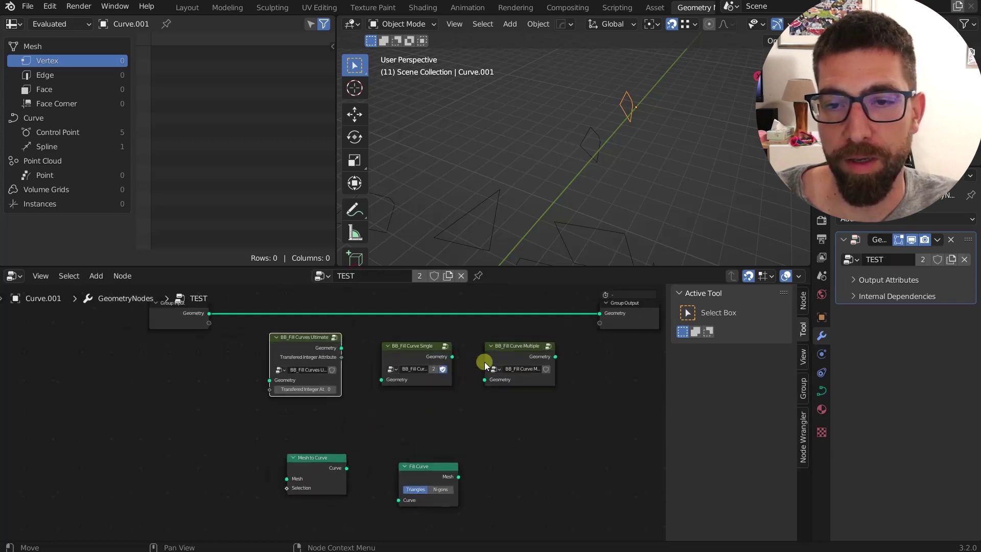
Step: Insert BB_Fill Curve Single between Group Input and Group Output, and inspect the filled Curve.001 outline
scroll(484, 362, up, 1)
drag(414, 352, 412, 307)
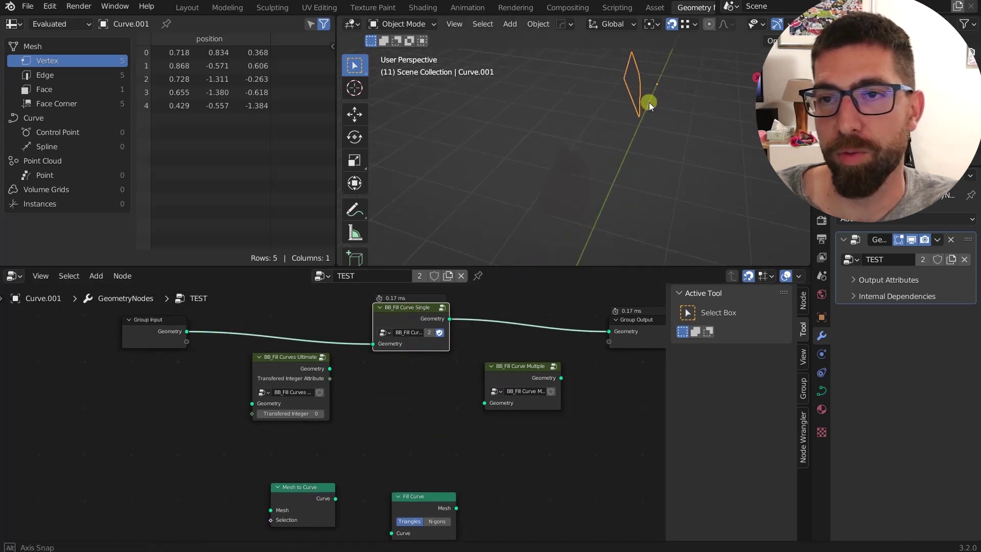
middle_drag(649, 102, 743, 80)
Step: Enable the wireframe overlay in the 3D viewport and inspect both filled outlines from different angles
middle_drag(752, 27, 711, 28)
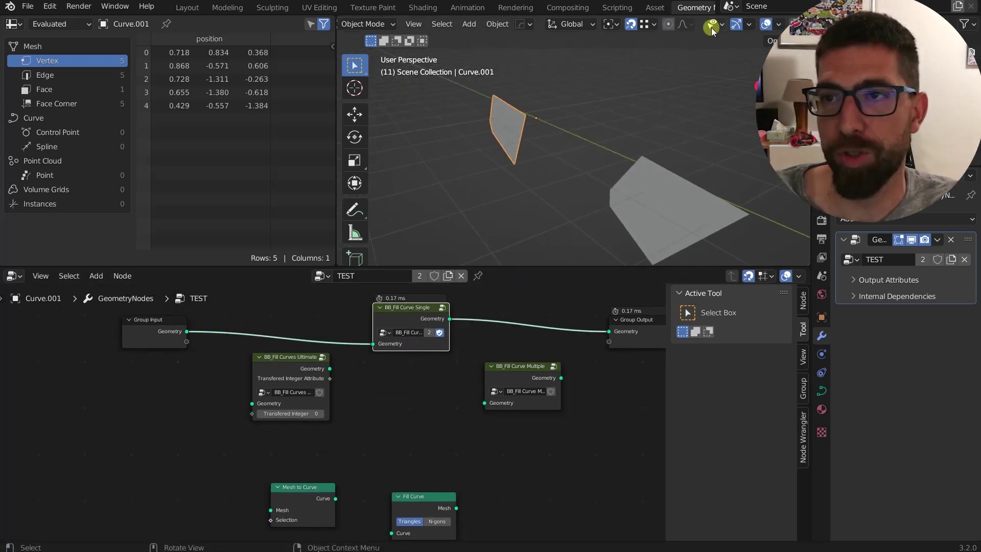
scroll(712, 27, down, 3)
click(716, 24)
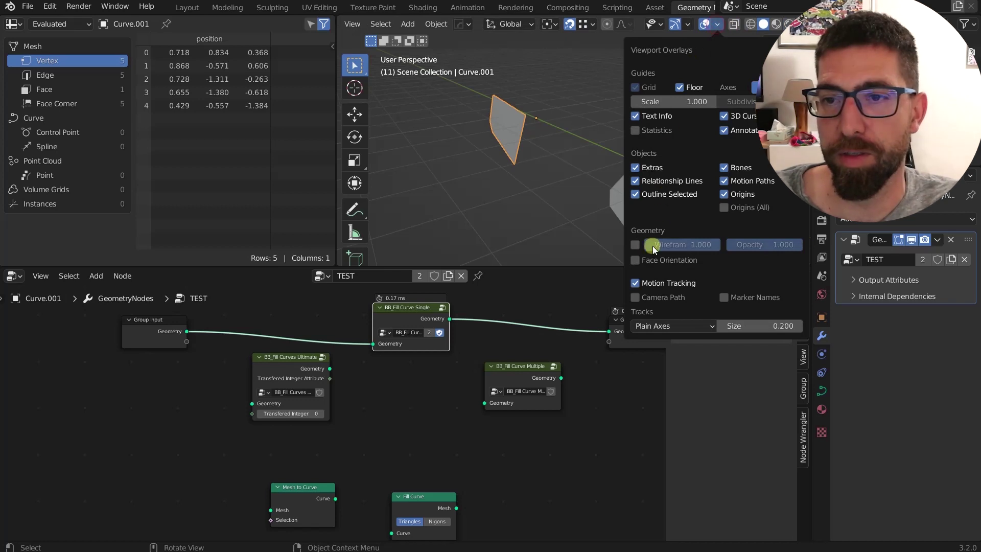
click(635, 244)
middle_drag(546, 191, 503, 179)
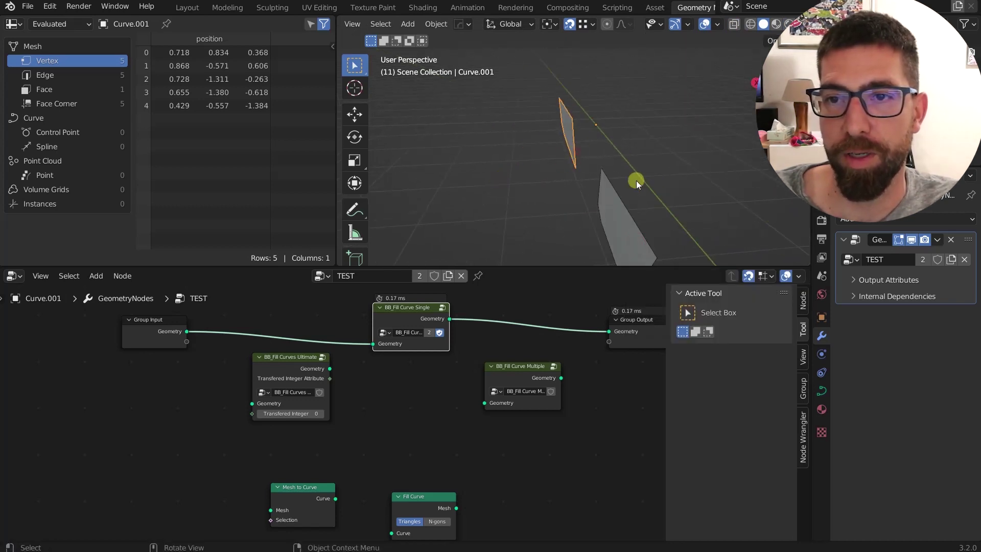
middle_drag(638, 173, 549, 178)
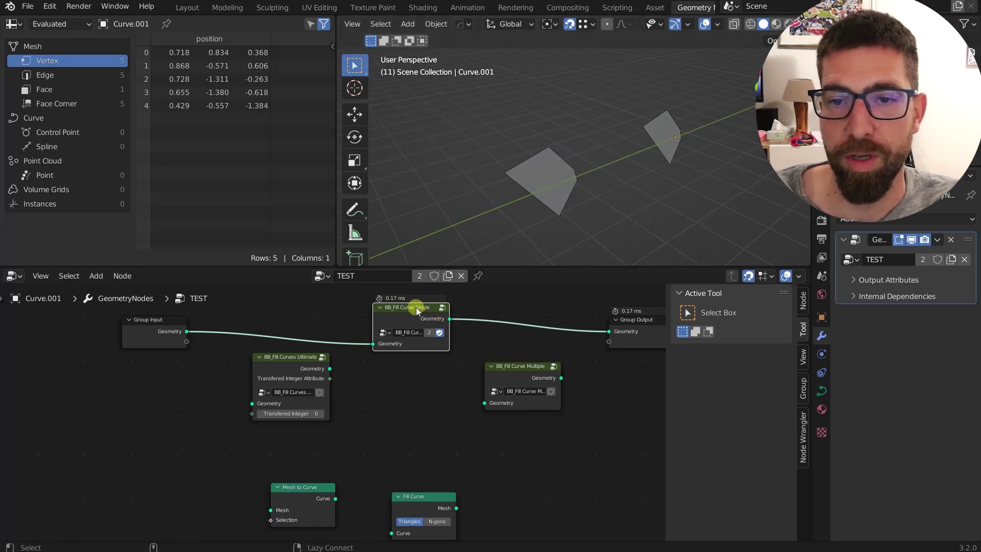
Step: Detach BB_Fill Curve Single from the main link, park it below, and reselect the Curve.001 outline
alt+drag(417, 311, 427, 370)
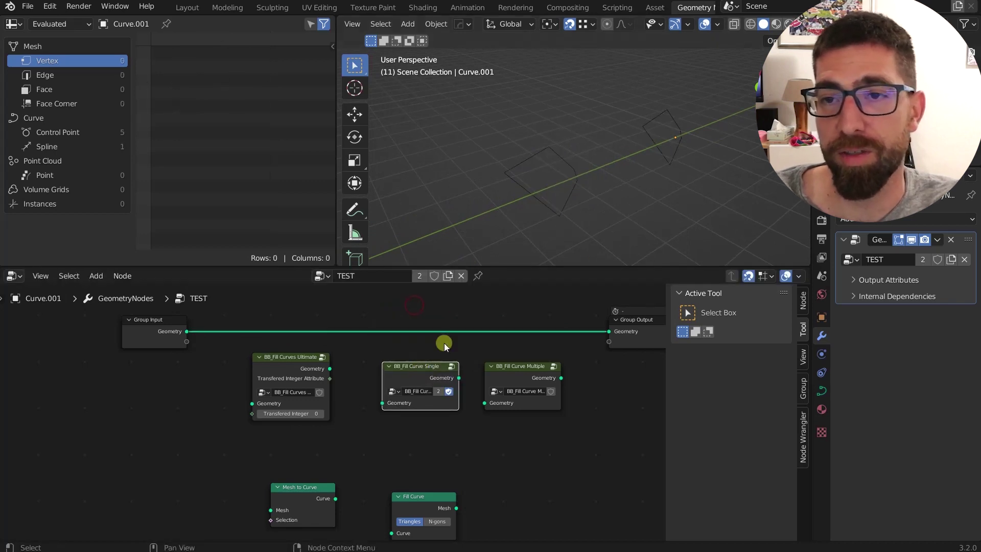
click(562, 159)
click(650, 138)
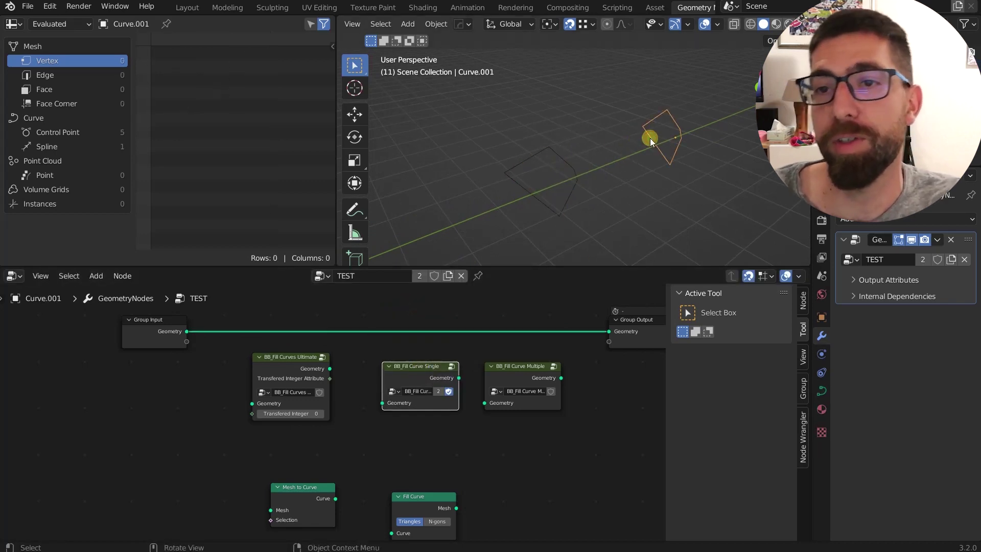
scroll(463, 347, down, 3)
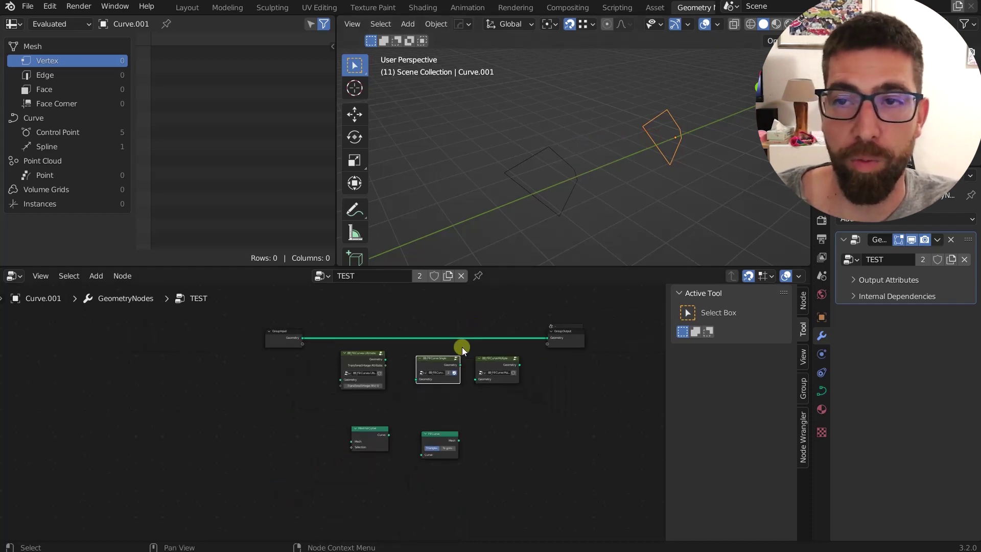
Step: Select the mesh object Cube.001 with several outlines and assign the TEST node group to it
middle_drag(588, 200, 480, 174)
click(560, 181)
click(500, 175)
scroll(553, 147, up, 2)
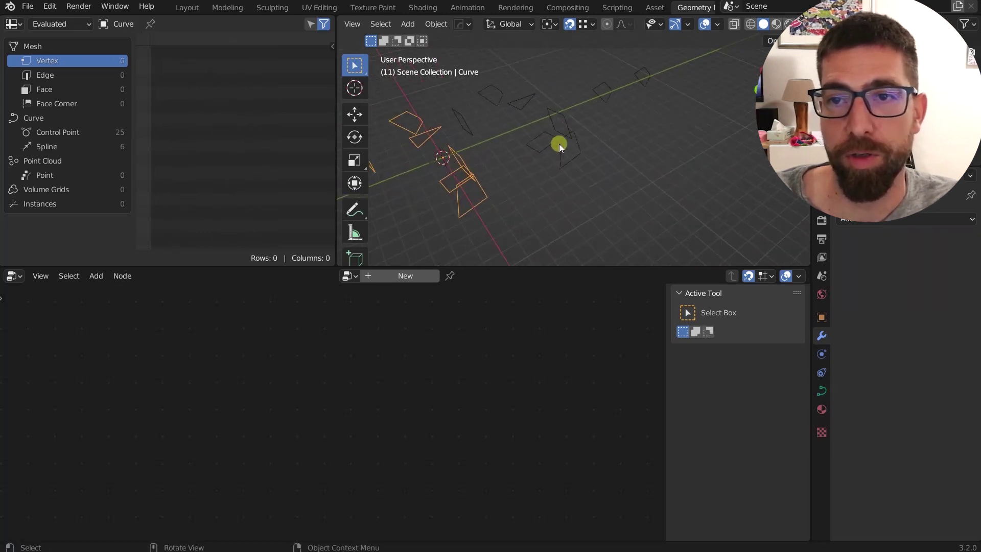
click(559, 143)
click(352, 276)
scroll(408, 348, down, 5)
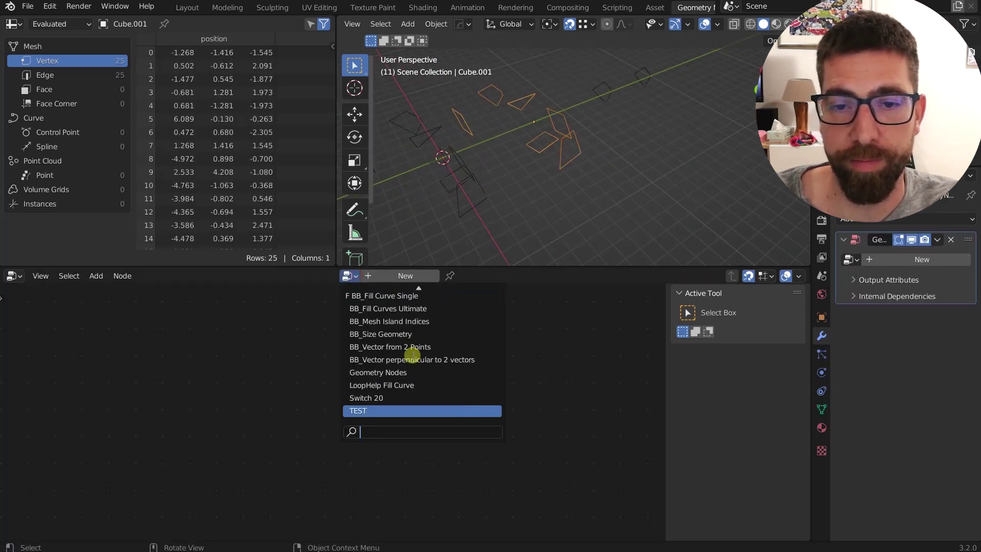
click(367, 411)
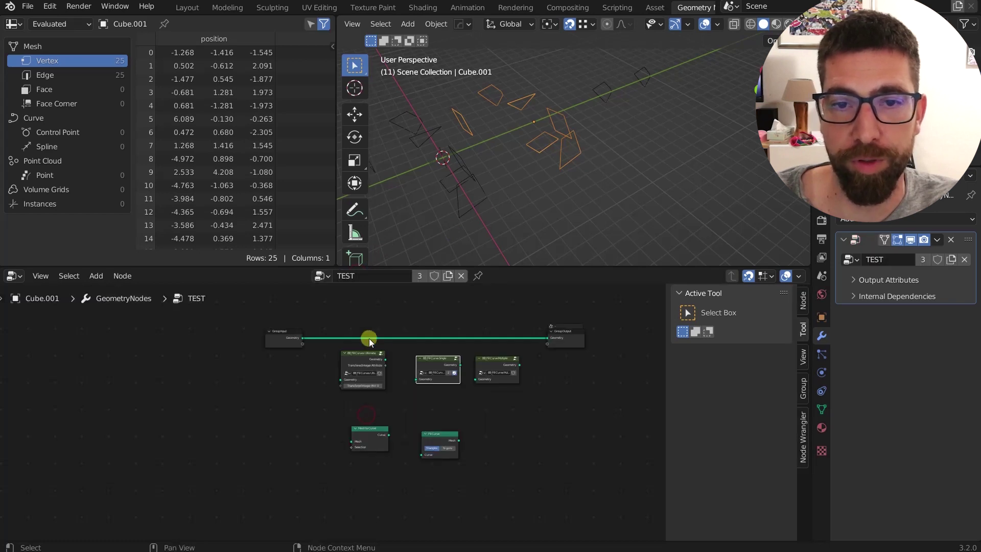
Step: Try to assign the TEST node group to the curve object with several outlines near the world origin
click(324, 276)
click(466, 177)
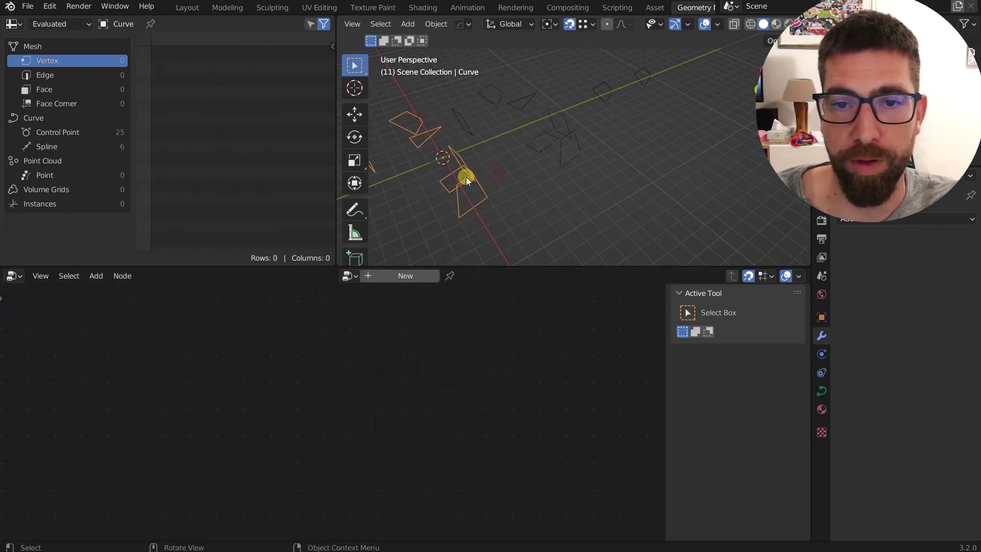
click(351, 276)
scroll(387, 386, down, 2)
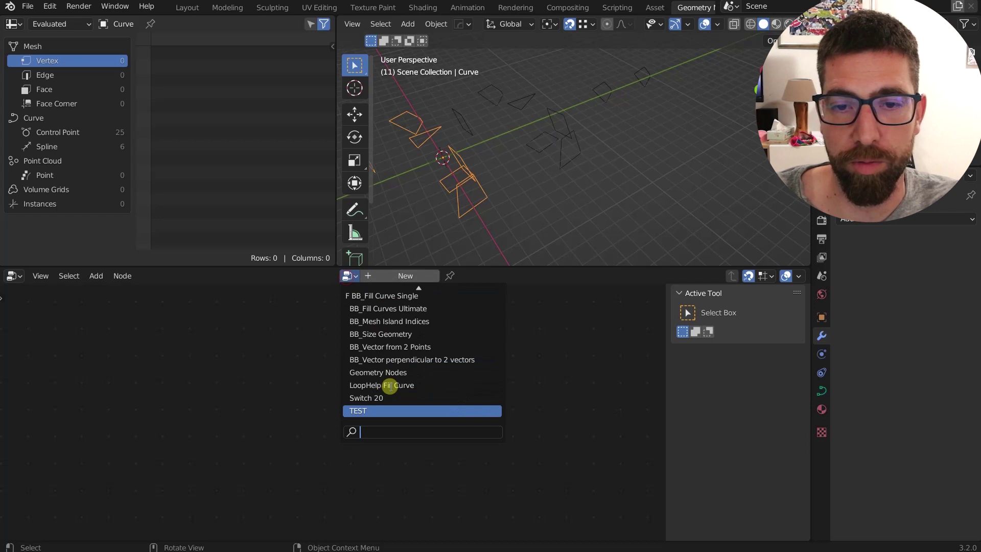
click(365, 413)
Step: Reselect Cube.001, insert BB_Fill Curve Single between Group Input and Group Output, and inspect the fill
click(567, 134)
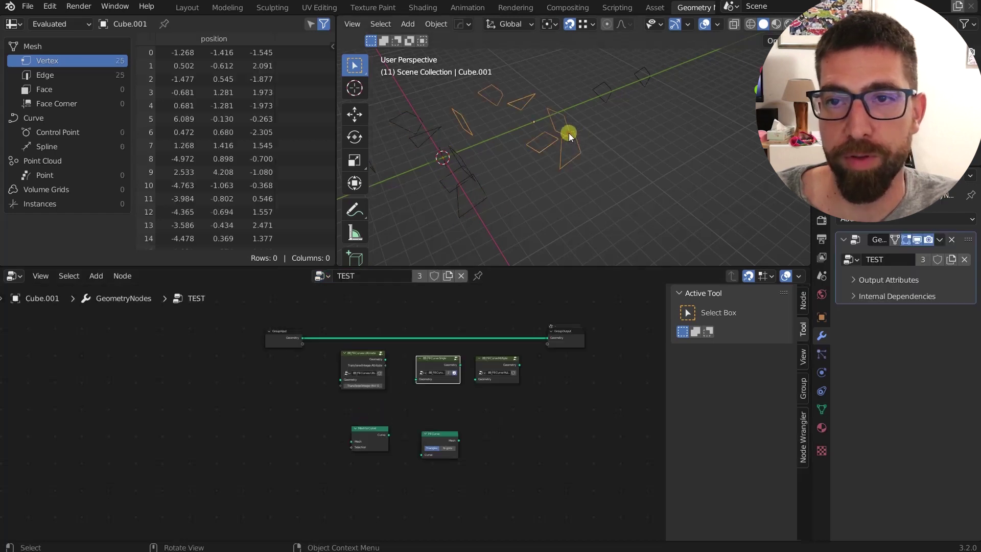
scroll(477, 338, up, 1)
mouse_move(563, 120)
middle_down()
mouse_move(556, 107)
mouse_move(564, 113)
middle_up()
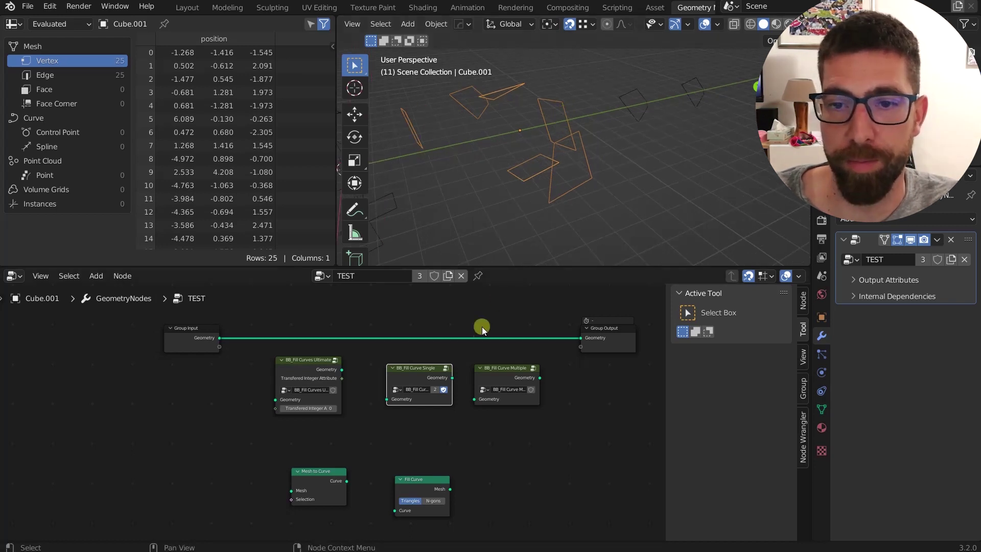
drag(422, 368, 424, 328)
mouse_move(565, 123)
middle_down()
mouse_move(636, 132)
mouse_move(561, 132)
middle_up()
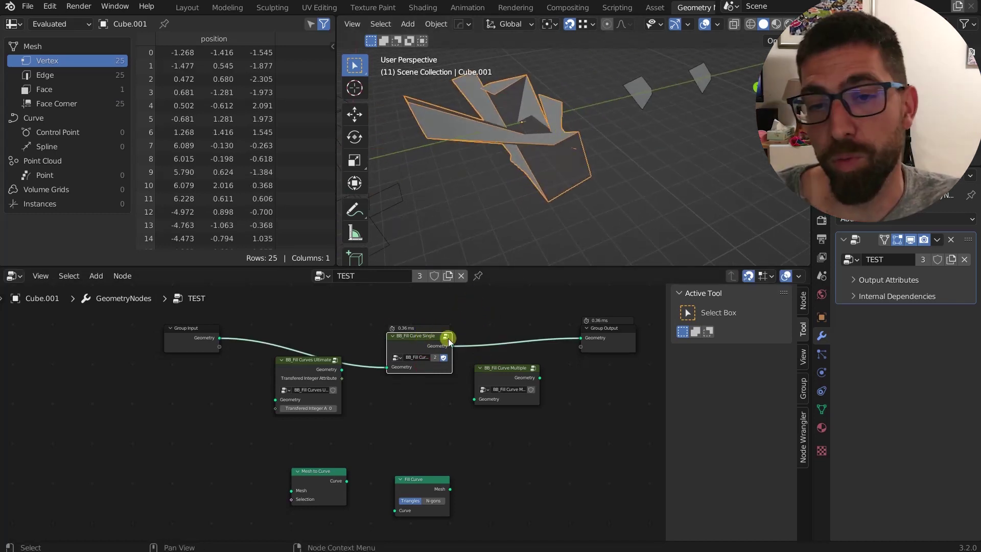
Step: Replace BB_Fill Curve Single with BB_Fill Curve Multiple in the main link and inspect the filled outlines
mouse_move(429, 346)
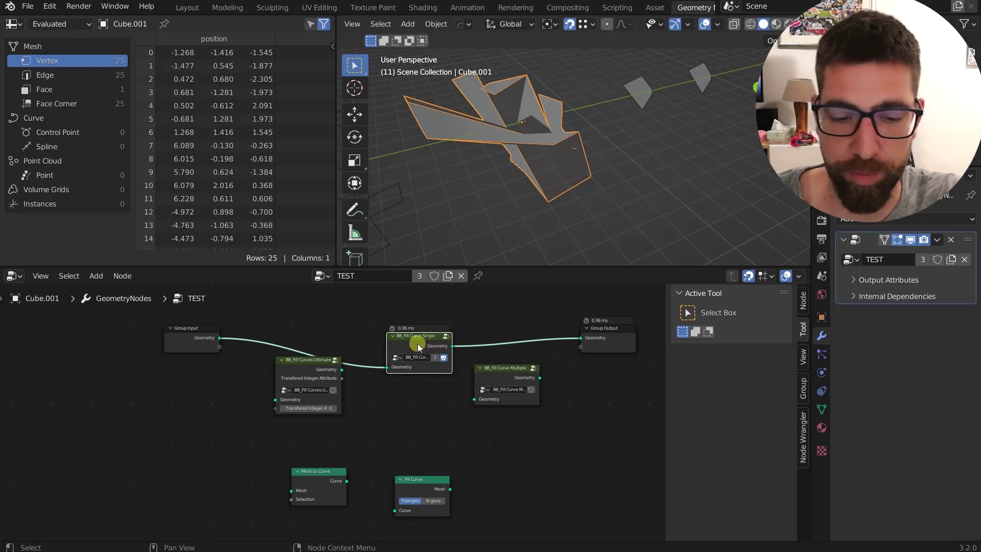
alt+drag(418, 345, 418, 377)
drag(503, 372, 501, 331)
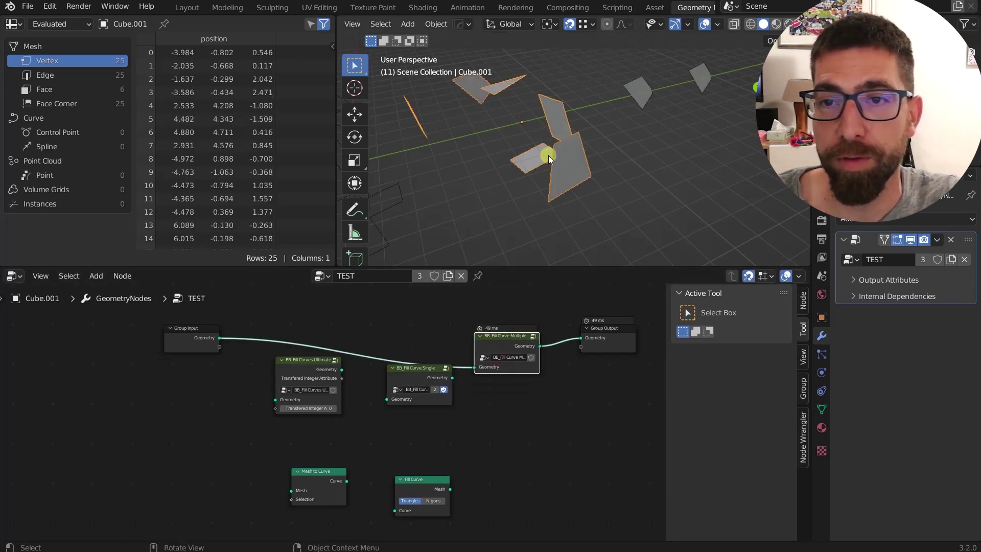
scroll(548, 156, down, 3)
mouse_move(554, 156)
middle_down()
mouse_move(650, 166)
mouse_move(539, 157)
middle_up()
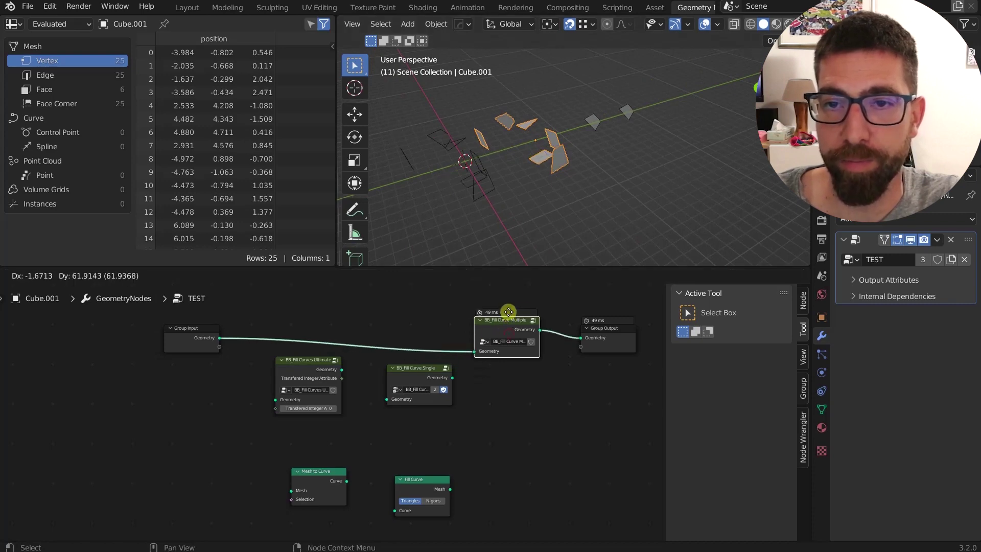
Step: Assign the TEST node group to the multi-outline curve object, inspect its fills, and reselect Cube.001
click(488, 177)
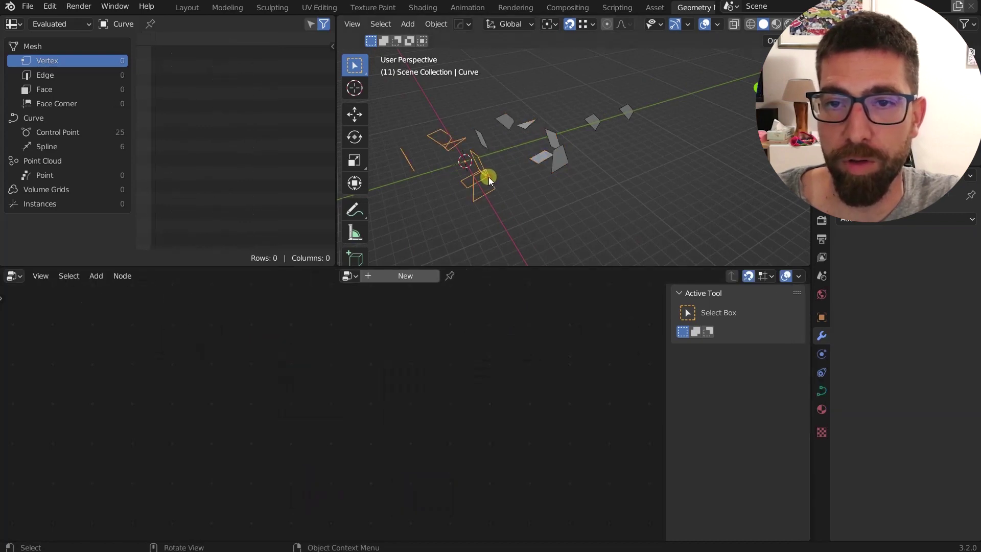
click(356, 277)
scroll(404, 404, down, 2)
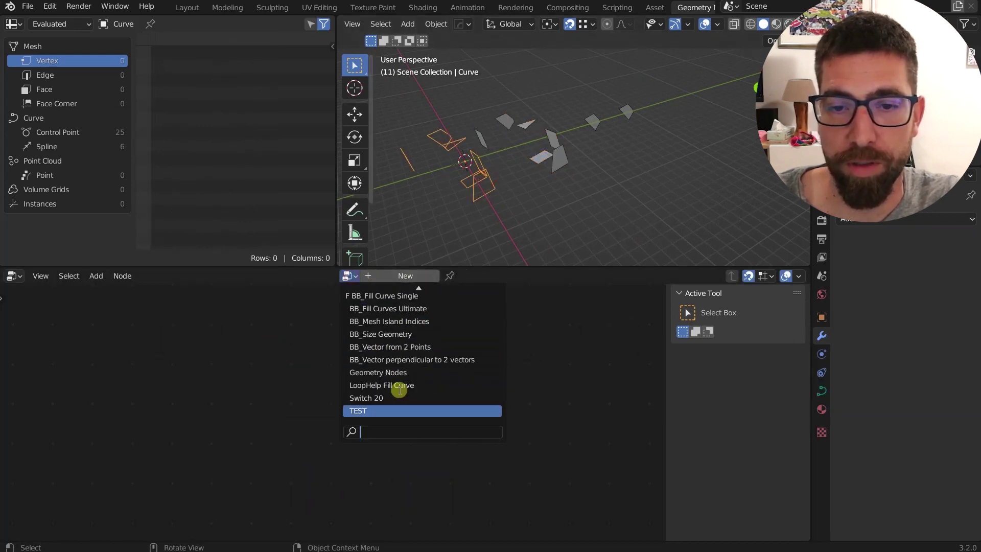
click(378, 410)
middle_drag(502, 165, 668, 159)
click(654, 175)
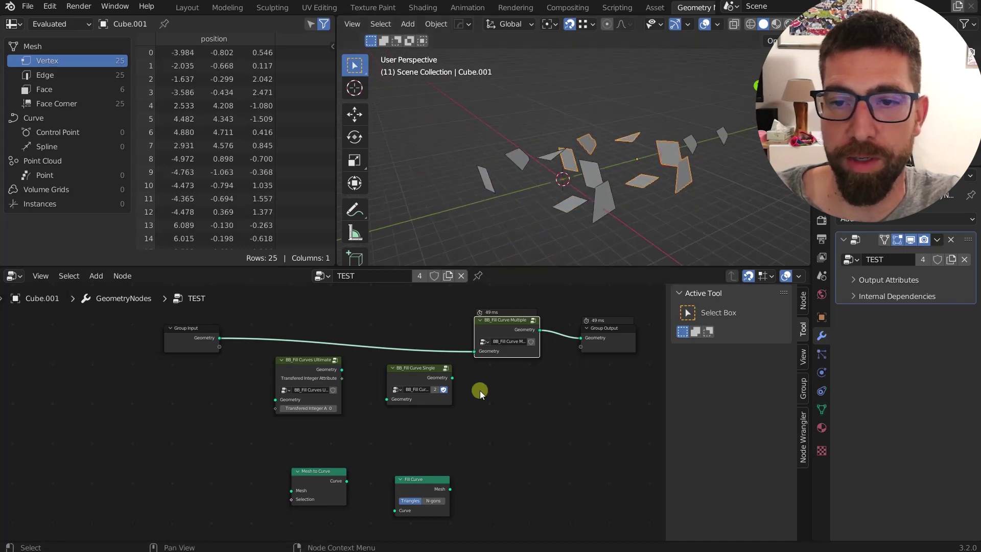
Step: Detach BB_Fill Curve Multiple, test BB_Fill Curves Ultimate in the main link, and park both nodes beside BB_Fill Curve Single
middle_drag(480, 390, 464, 399)
alt+drag(490, 332, 496, 393)
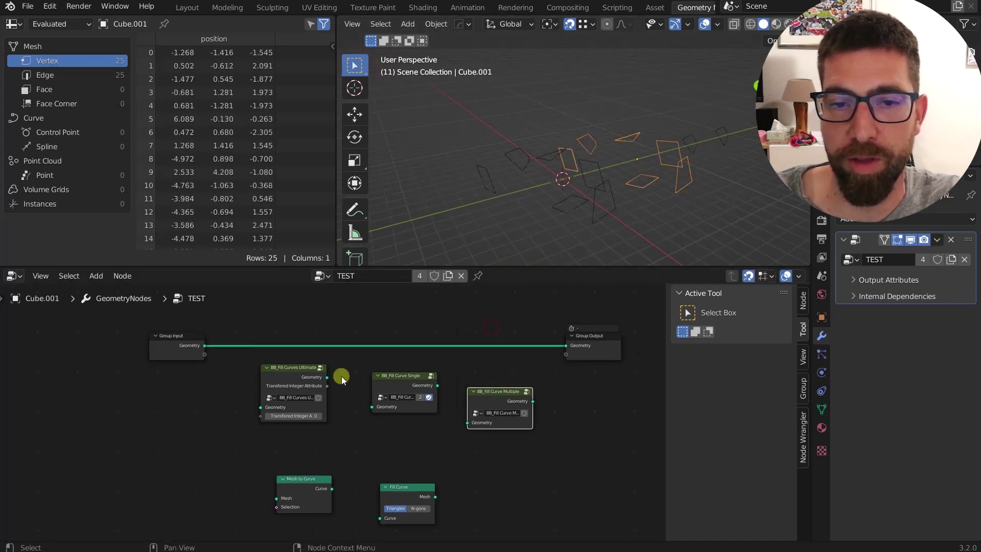
mouse_move(304, 366)
mouse_down()
mouse_move(299, 324)
mouse_move(287, 373)
mouse_up()
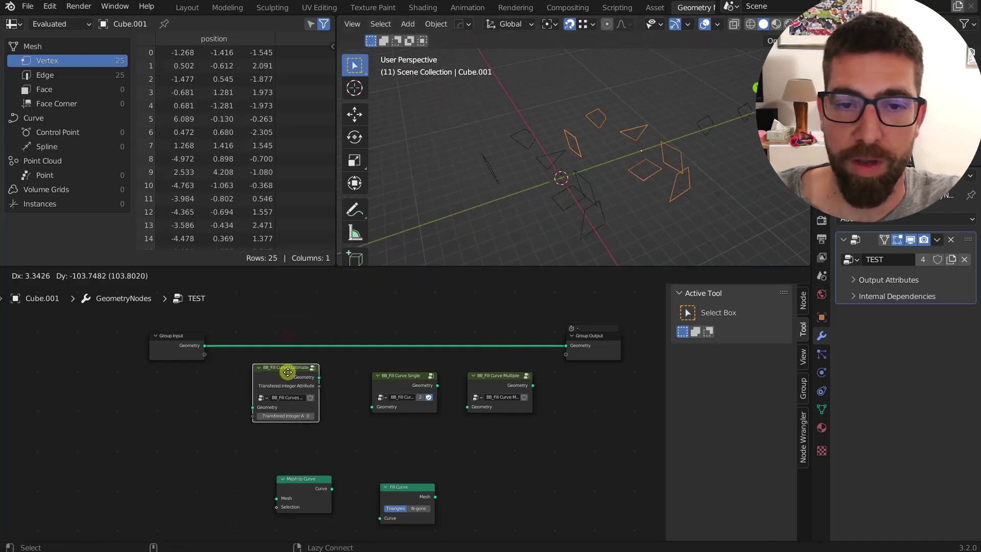
scroll(460, 379, down, 1)
scroll(460, 380, up, 1)
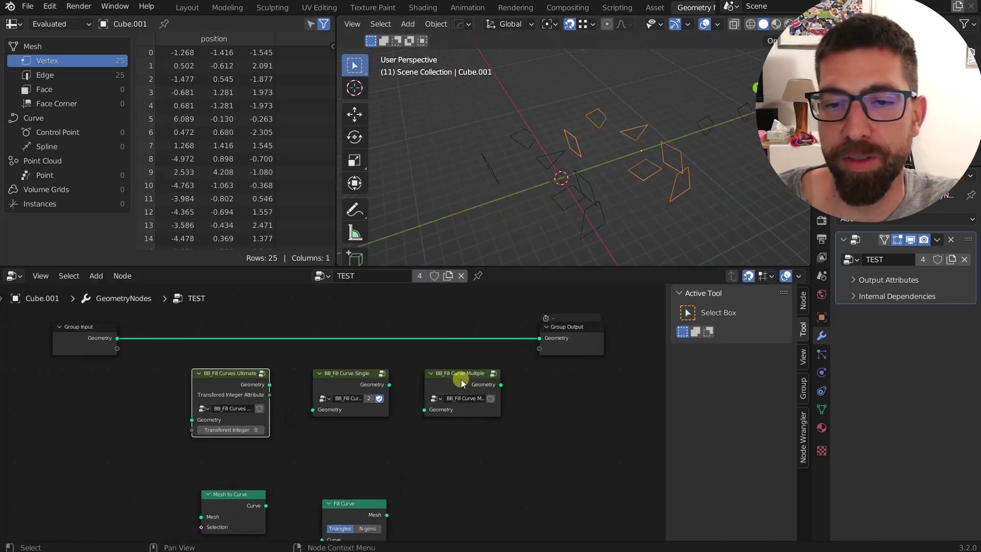
click(458, 380)
click(232, 384)
click(450, 376)
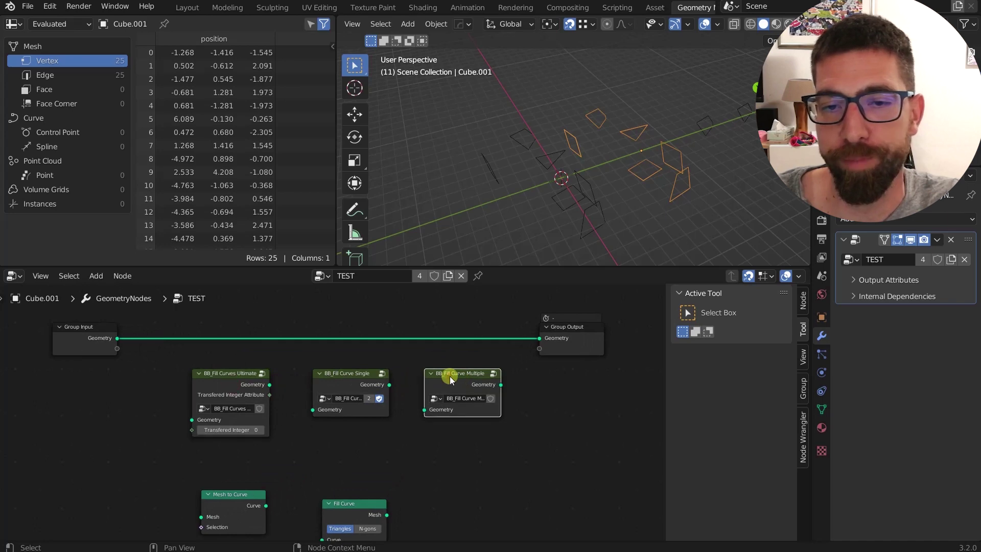
click(333, 377)
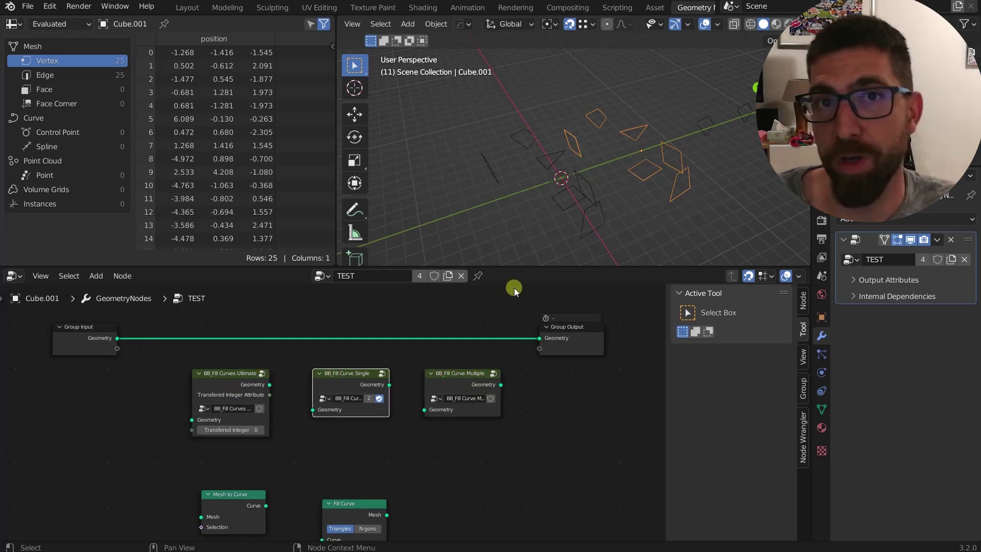
Step: Test BB_Fill Curve Single in the main link to check its execution time, and detach it
scroll(358, 361, up, 1)
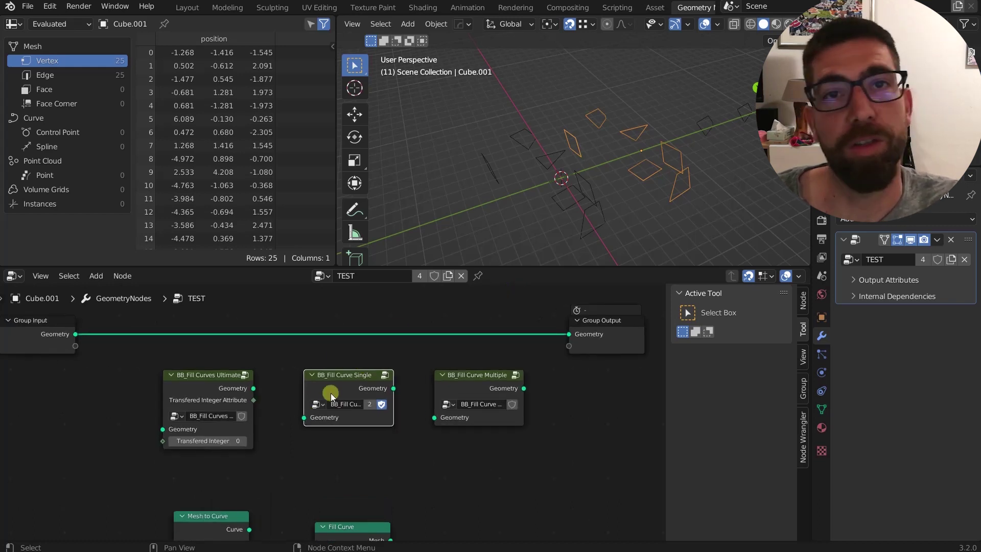
drag(364, 375, 354, 325)
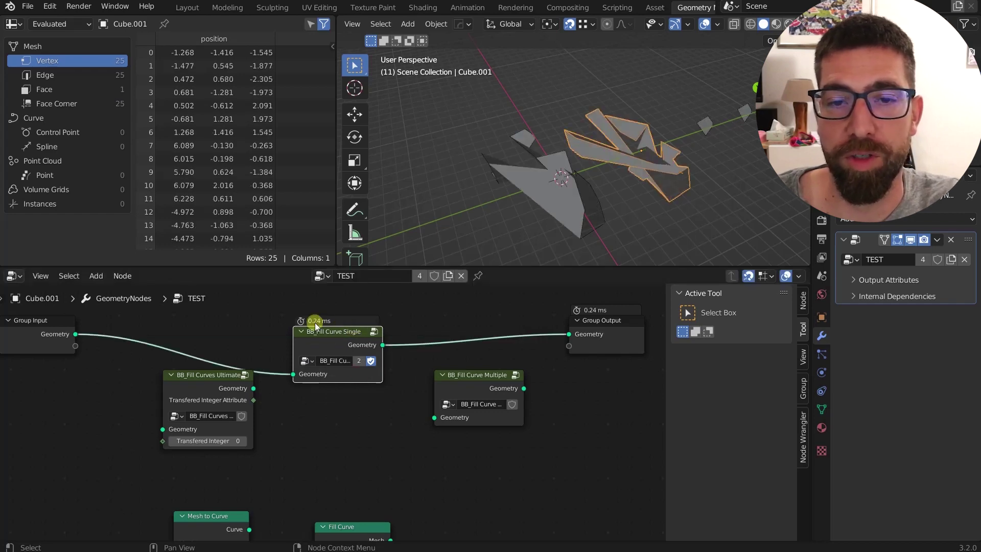
alt+drag(335, 333, 333, 384)
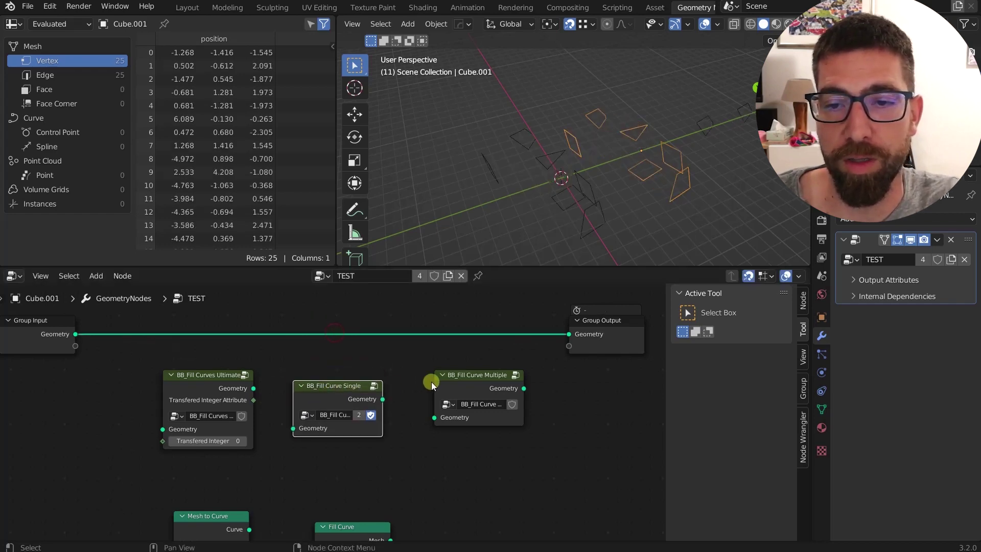
Step: Test BB_Fill Curve Multiple's execution time in the main link, and replace it with BB_Fill Curves Ultimate
drag(441, 377, 445, 324)
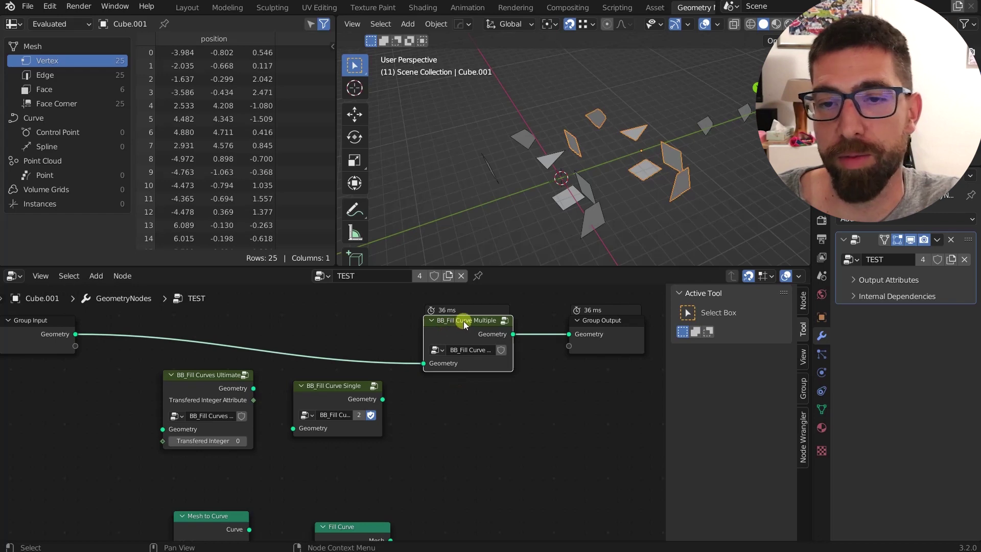
alt+drag(464, 322, 468, 385)
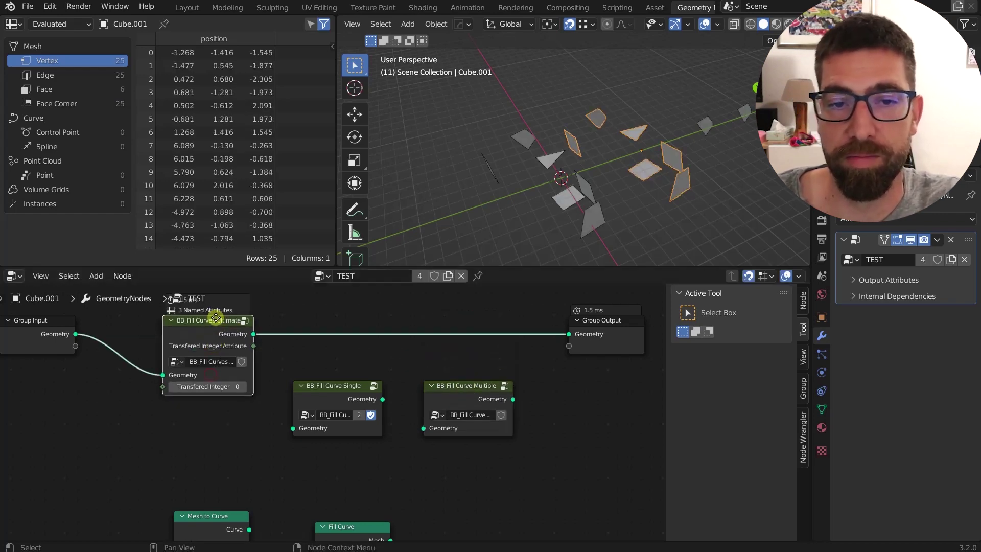
scroll(245, 398, down, 3)
scroll(186, 337, up, 2)
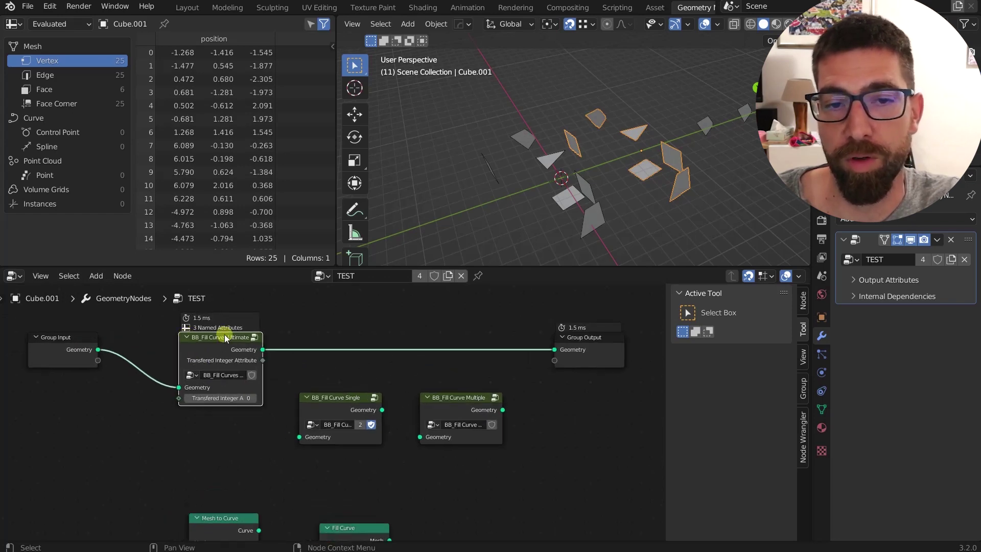
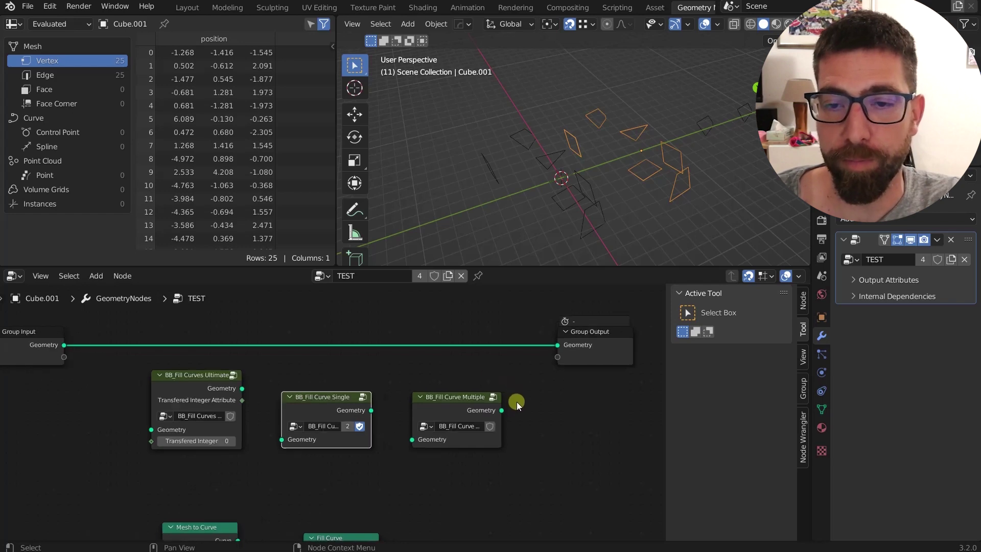
middle_drag(540, 410, 525, 399)
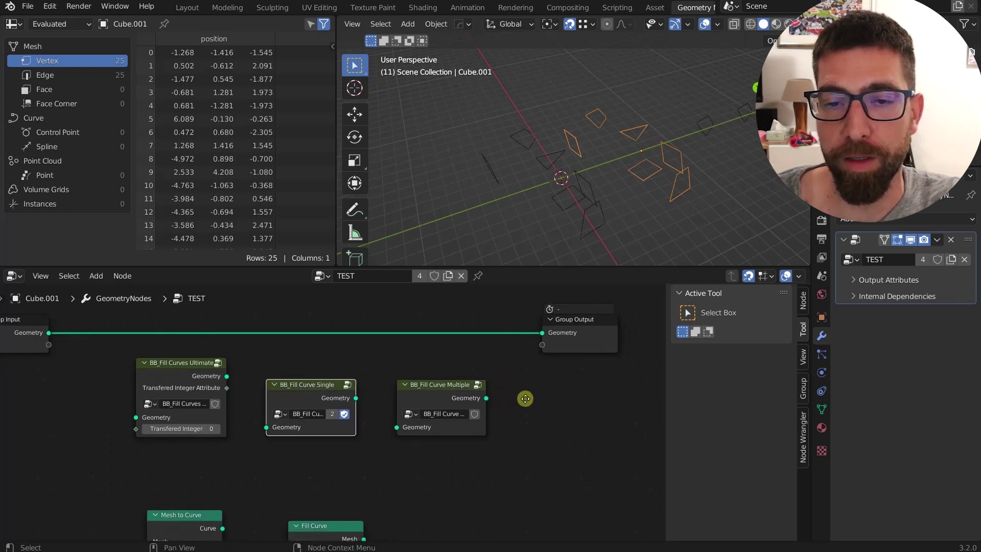
click(424, 406)
click(185, 373)
click(409, 389)
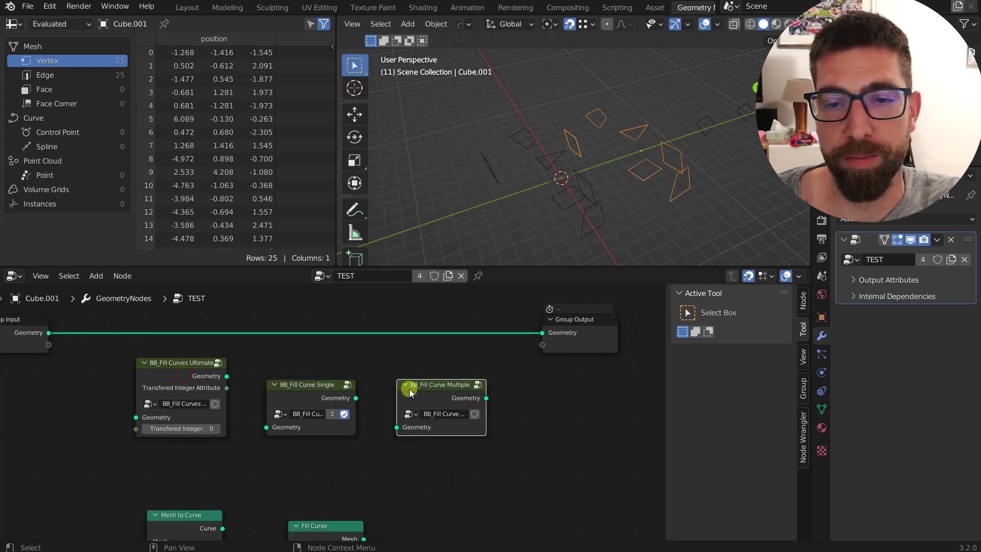
click(193, 393)
scroll(376, 370, down, 3)
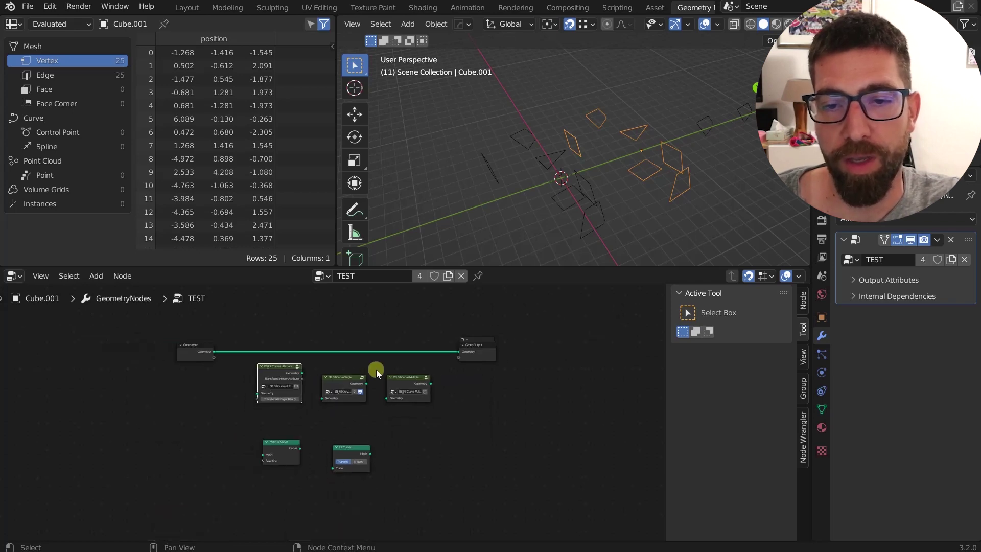
scroll(376, 369, up, 4)
drag(327, 381, 322, 371)
drag(421, 389, 419, 379)
click(302, 377)
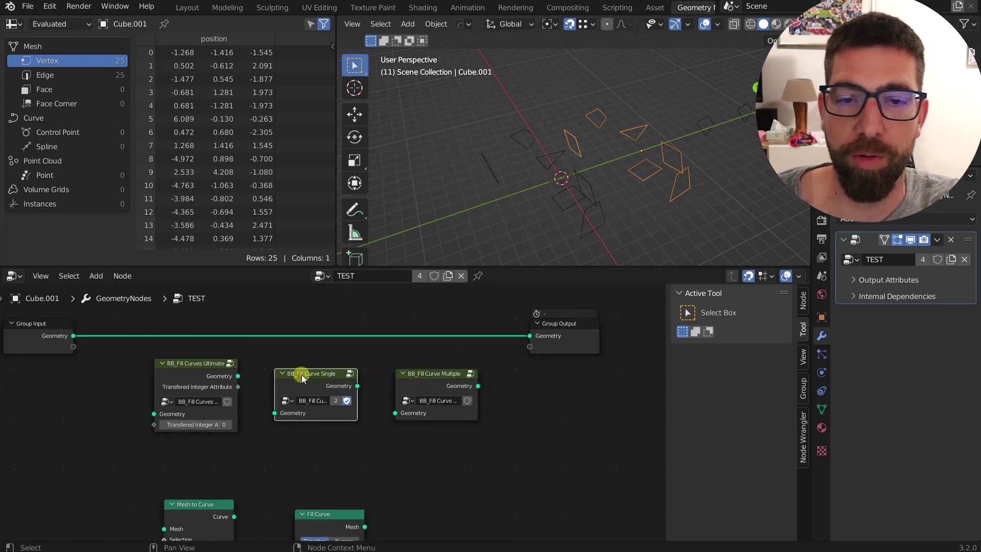
Step: Select the single-outline Cube mesh in the viewport and widen the spreadsheet area
middle_drag(552, 214, 578, 146)
click(595, 140)
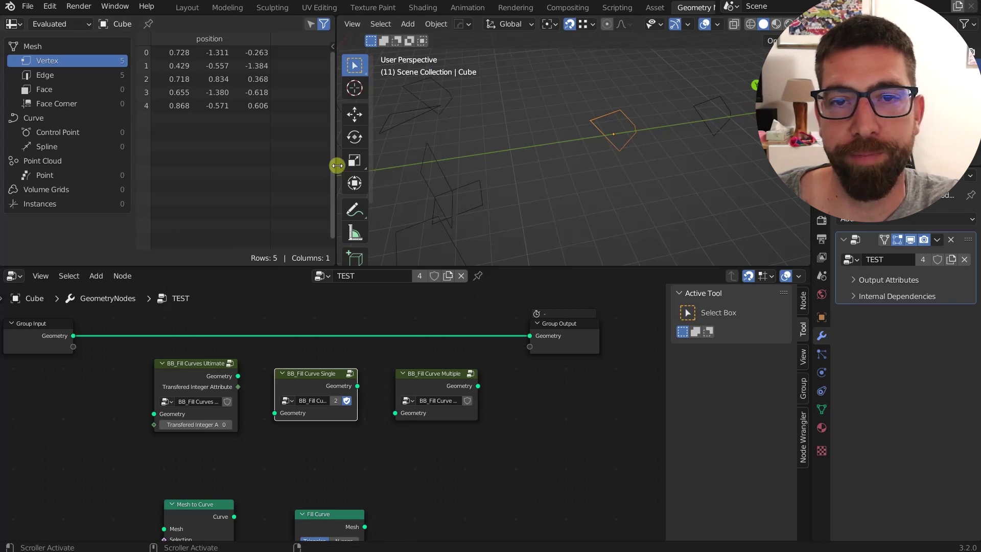
drag(337, 165, 372, 166)
Step: Move the three BB_Fill nodes together farther below the main link, just above the Mesh to Curve and Fill Curve nodes
scroll(427, 419, down, 3)
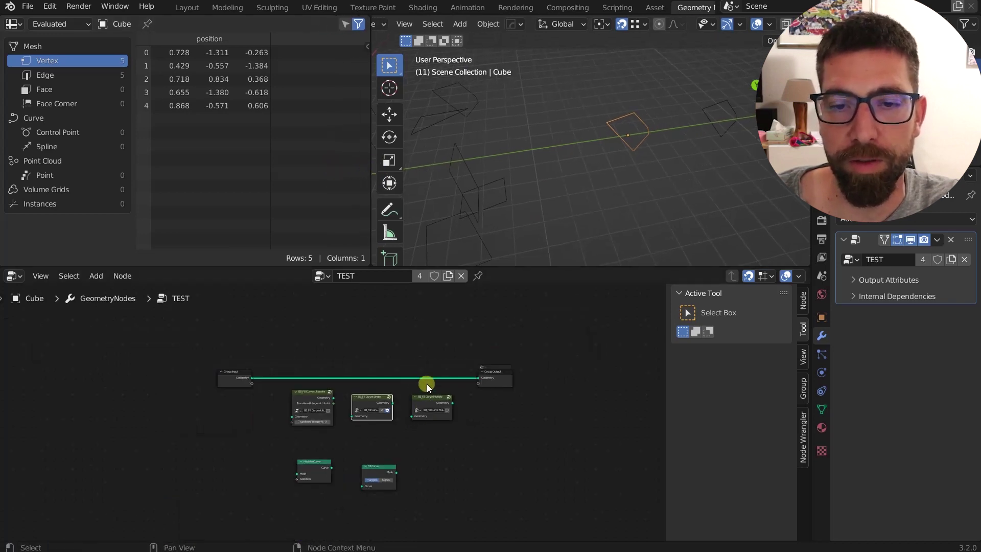
drag(427, 384, 302, 432)
drag(368, 401, 368, 420)
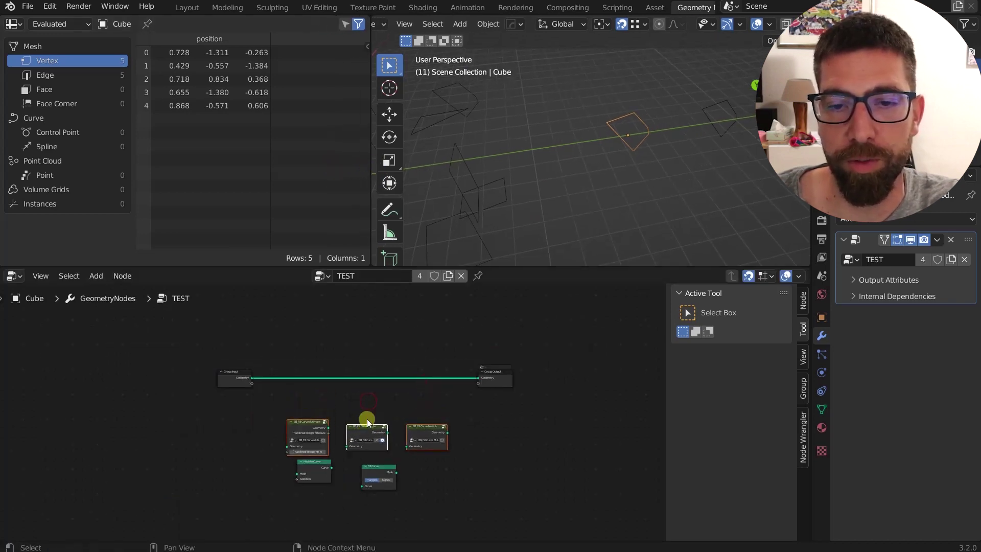
scroll(368, 420, up, 2)
Step: Enter Edit Mode on the Cube outline to show its vertices
mouse_move(618, 131)
middle_down()
mouse_move(667, 142)
mouse_move(629, 126)
middle_up()
scroll(292, 345, up, 2)
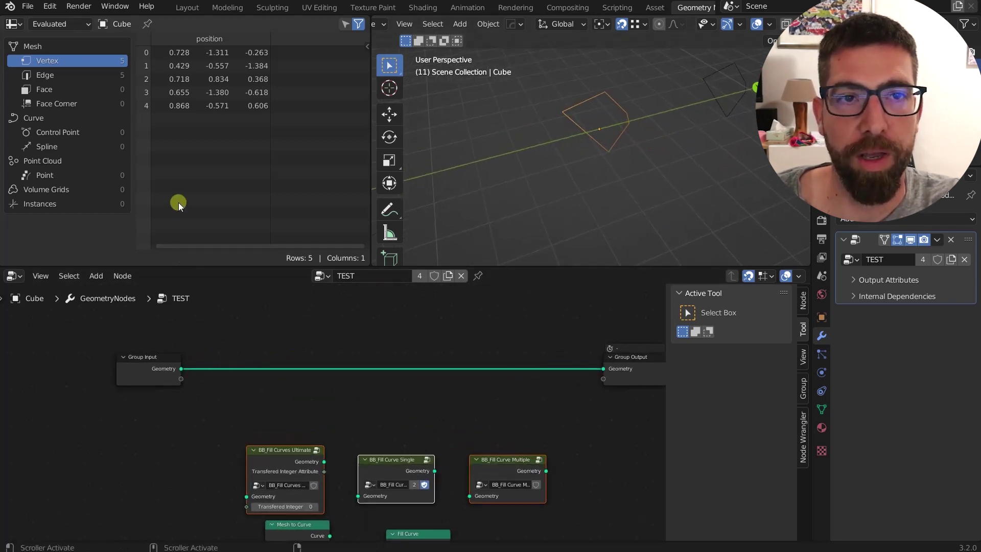
key(Tab)
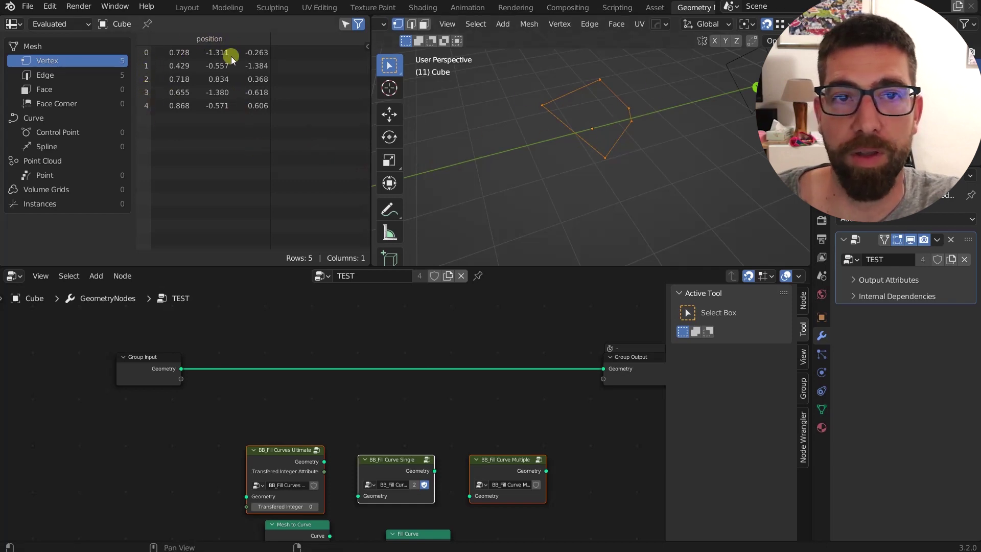
key(Tab)
Step: Add an Attribute Statistic node fed by the Group Input's geometry
scroll(258, 350, down, 3)
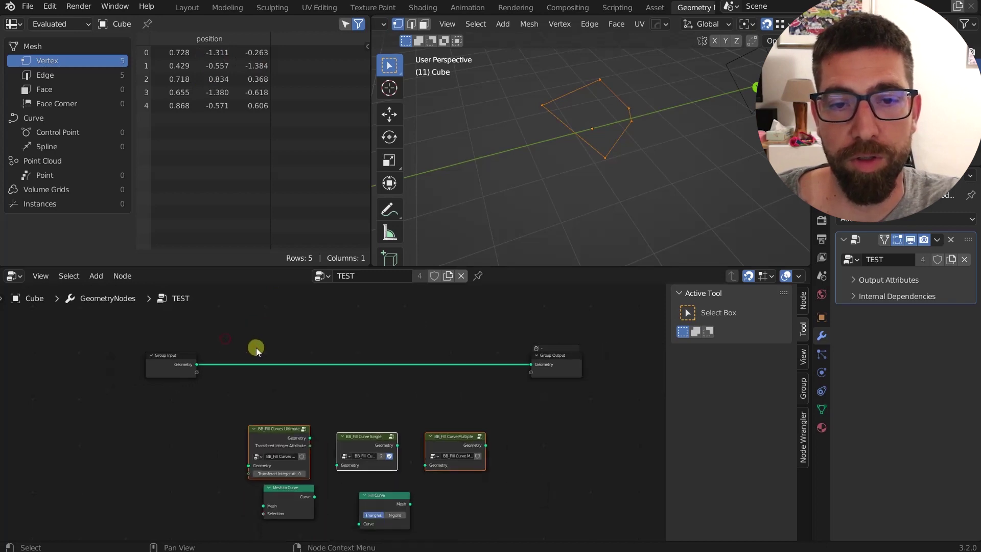
middle_drag(288, 375, 255, 378)
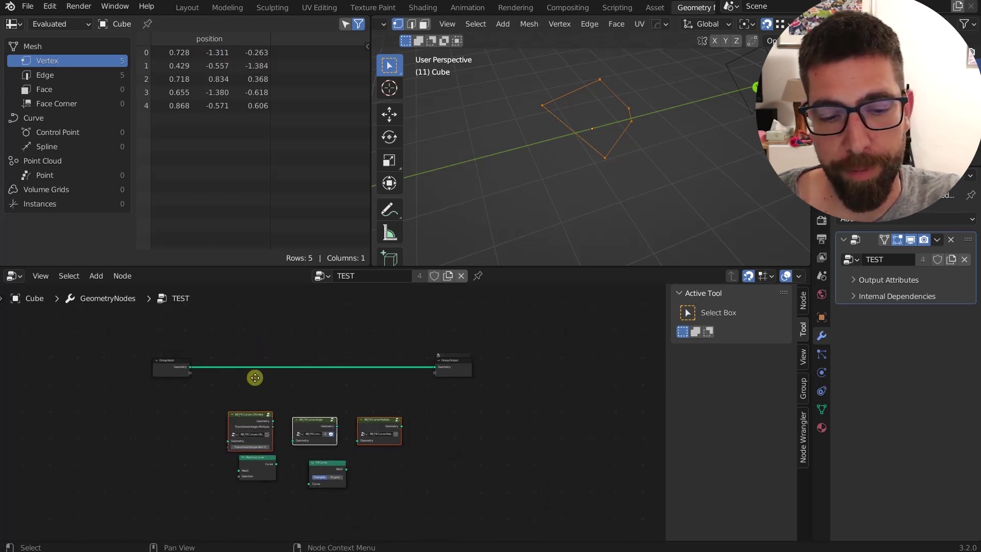
key(Tab)
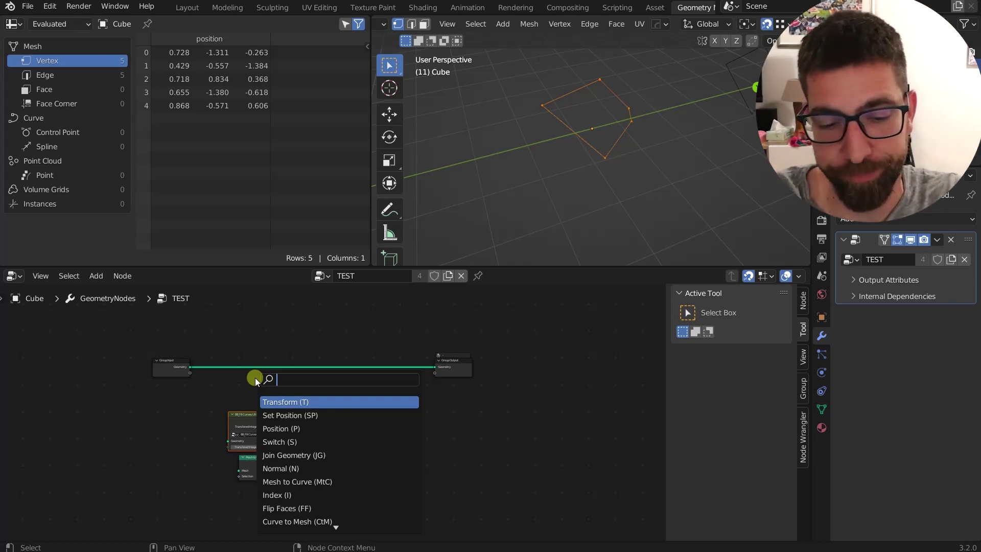
text(att)
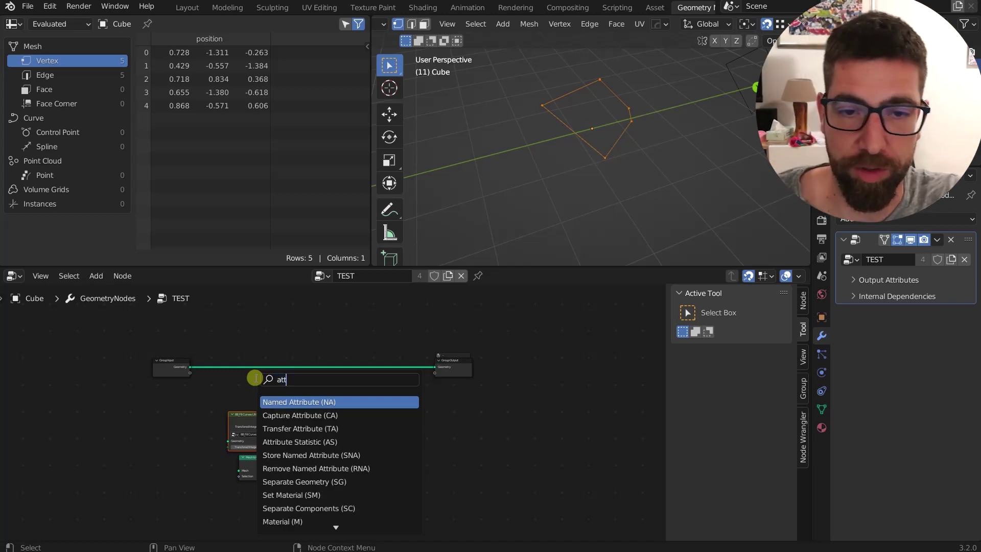
click(317, 441)
click(286, 357)
scroll(299, 359, down, 2)
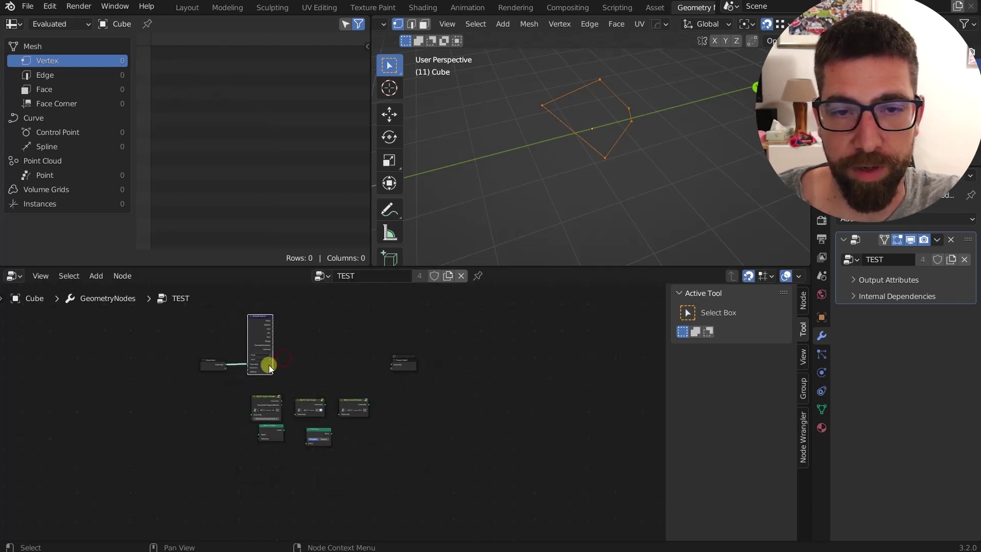
scroll(269, 365, up, 6)
middle_drag(312, 341, 319, 364)
scroll(269, 327, up, 2)
drag(259, 319, 253, 316)
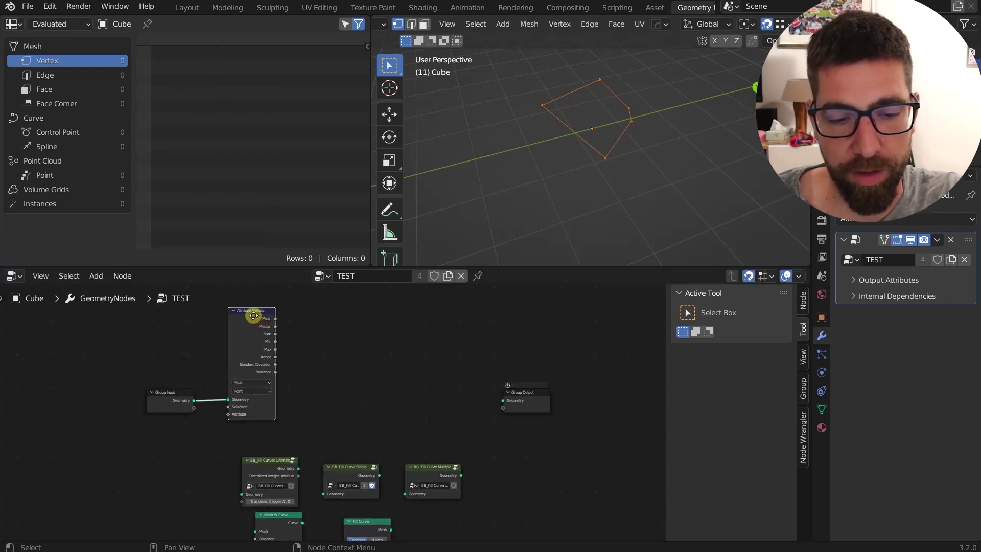
Step: Add an Index node below Group Input and connect it to the Attribute Statistic's Attribute input
key(Tab)
text(in)
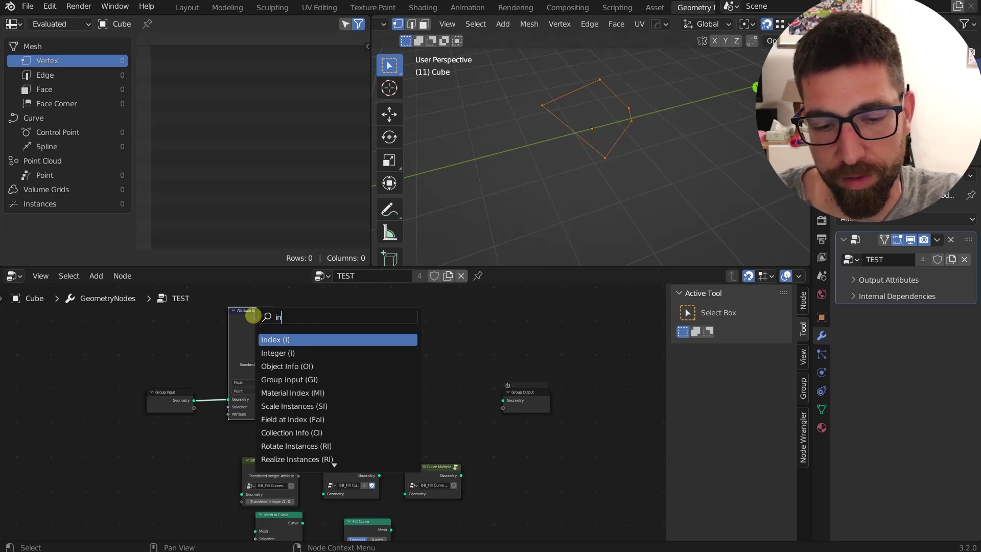
text(de)
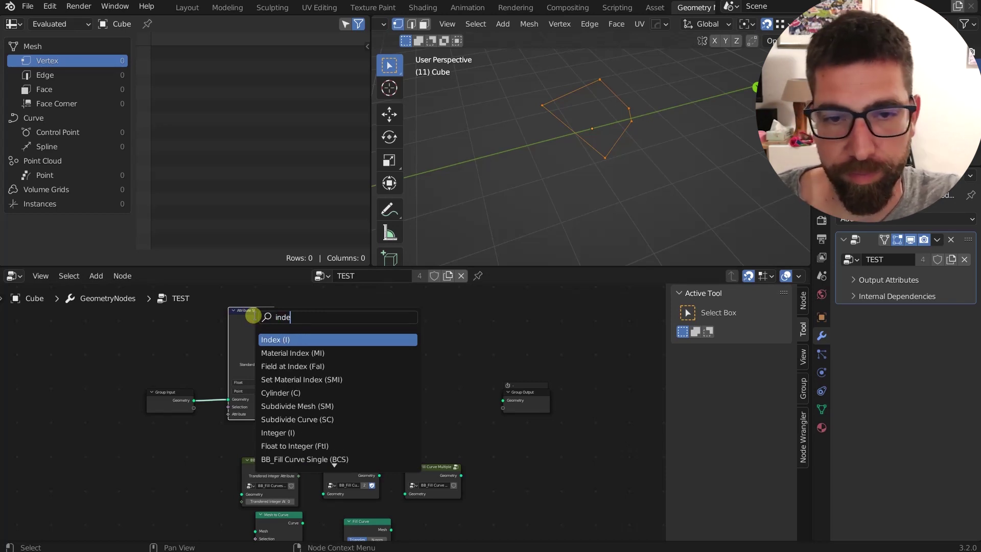
click(279, 339)
click(176, 437)
scroll(204, 414, up, 3)
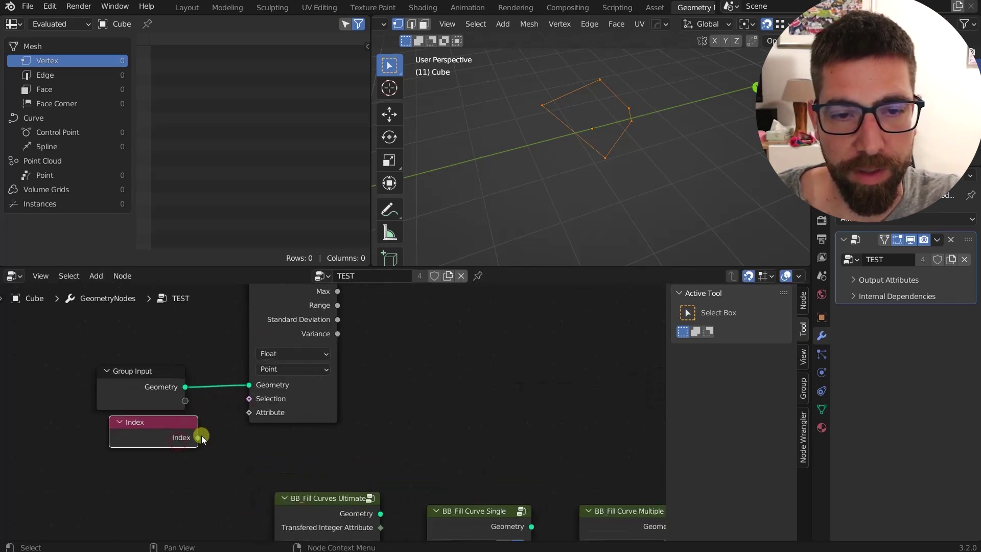
drag(201, 438, 243, 415)
click(177, 426)
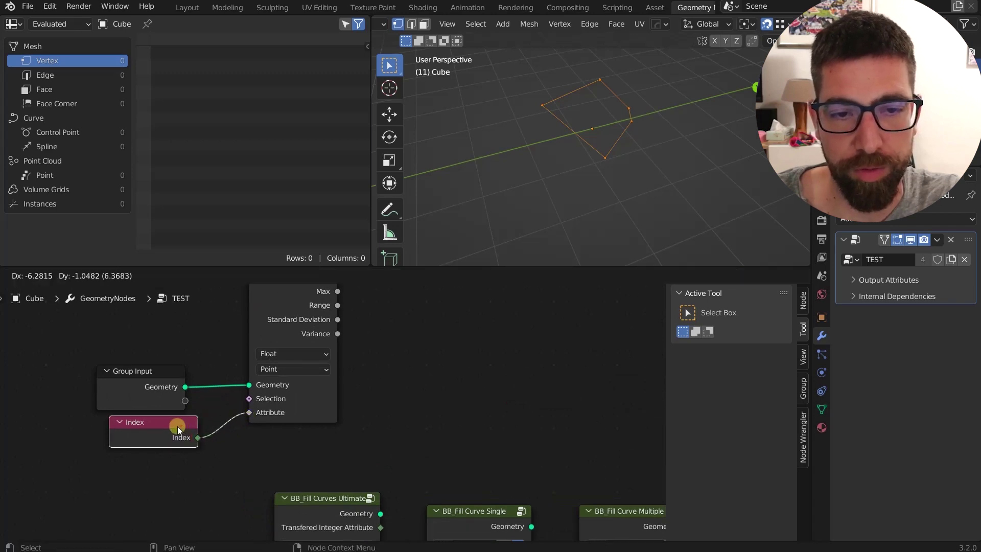
Step: Extend the Attribute Statistic's Max output to a new Reroute node
scroll(215, 445, down, 2)
scroll(292, 413, up, 1)
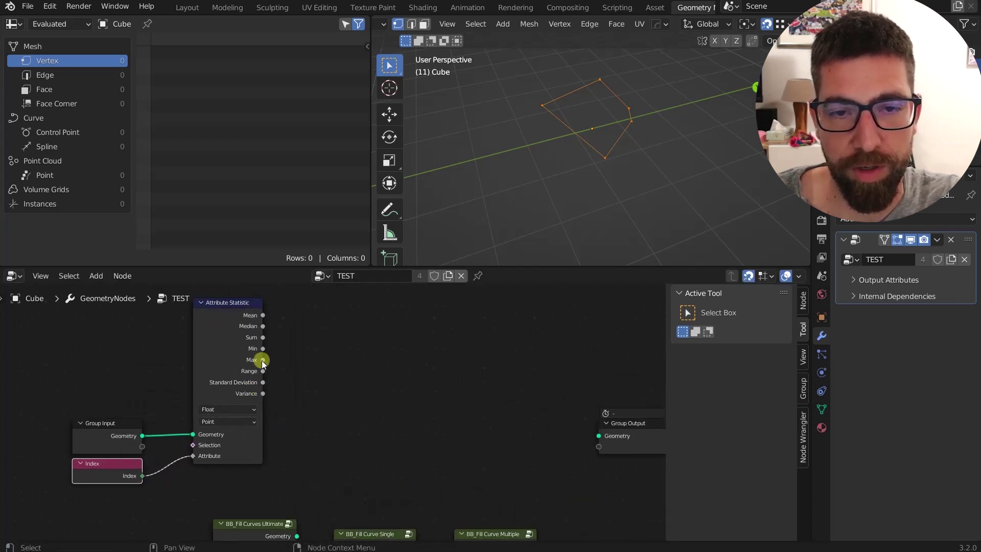
drag(264, 361, 320, 356)
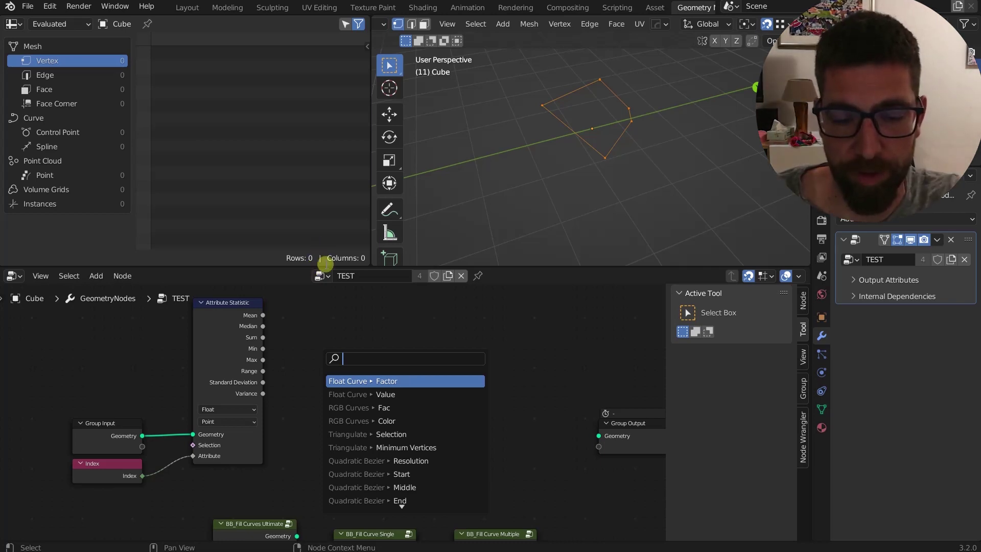
text(re)
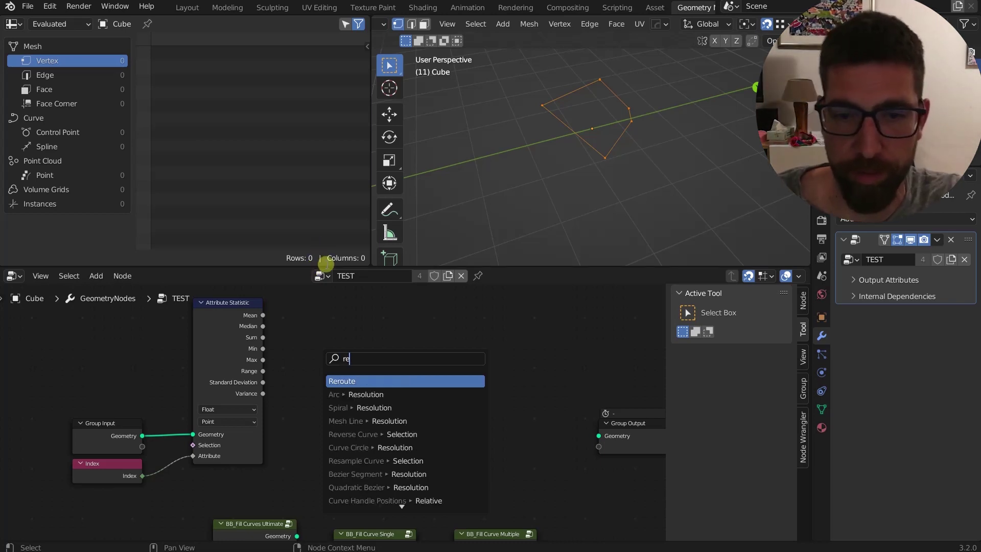
click(359, 381)
click(351, 393)
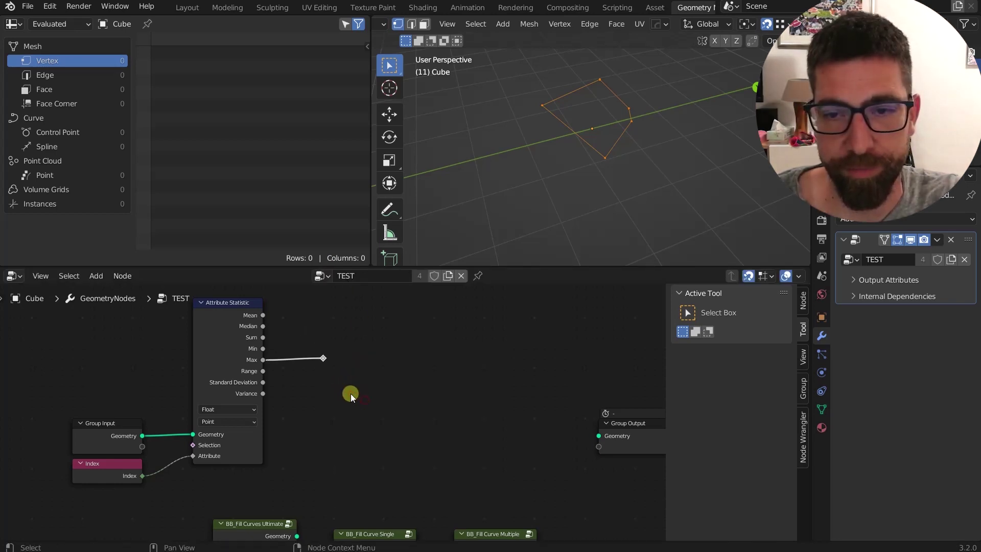
Step: Connect the reroute to a new Group Output socket, and link the Group Input's geometry directly to the Group Output
key(Home)
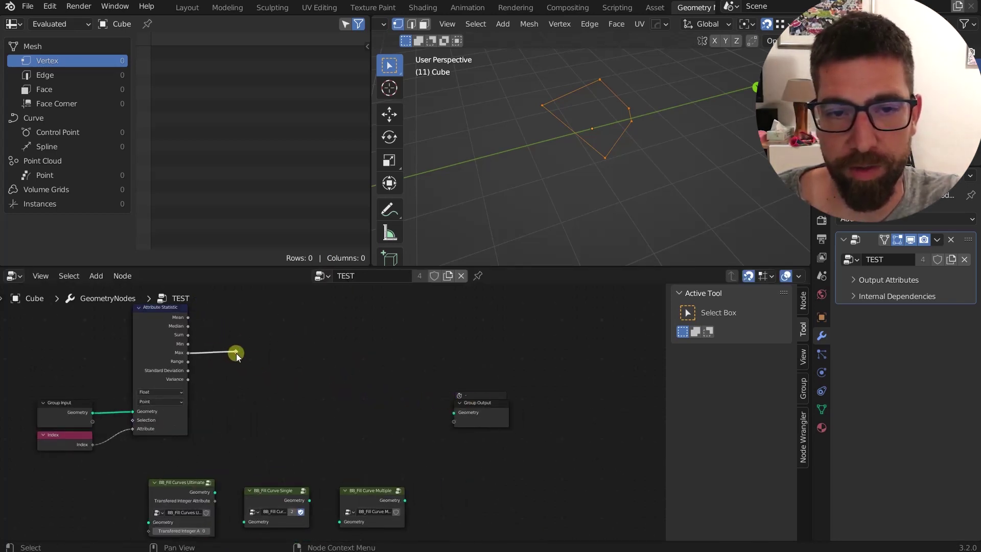
drag(236, 353, 453, 423)
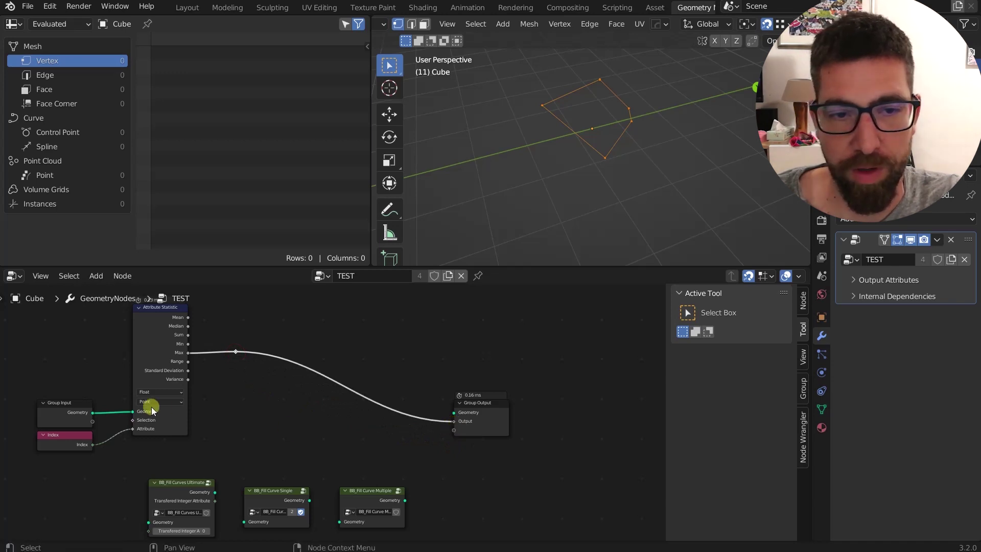
drag(163, 327, 81, 389)
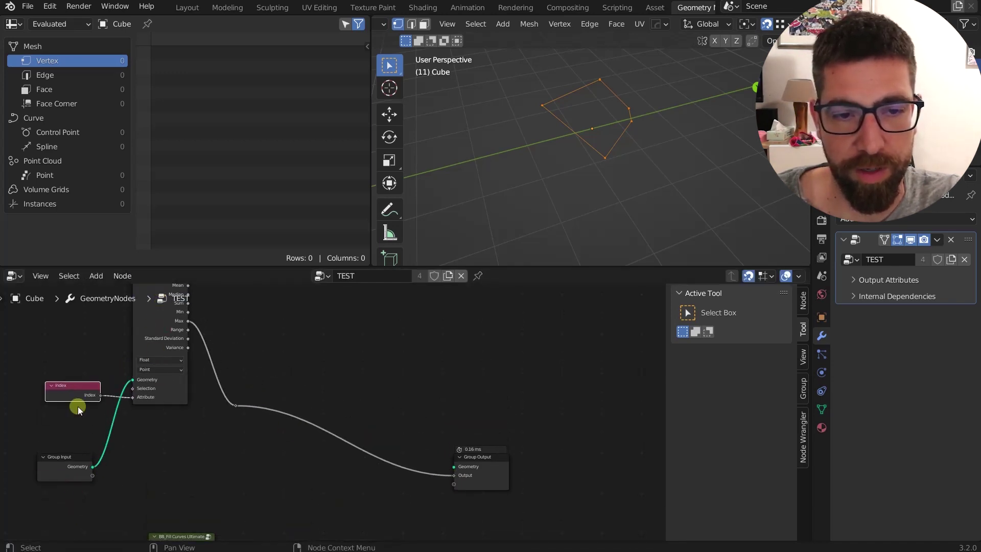
drag(94, 469, 453, 466)
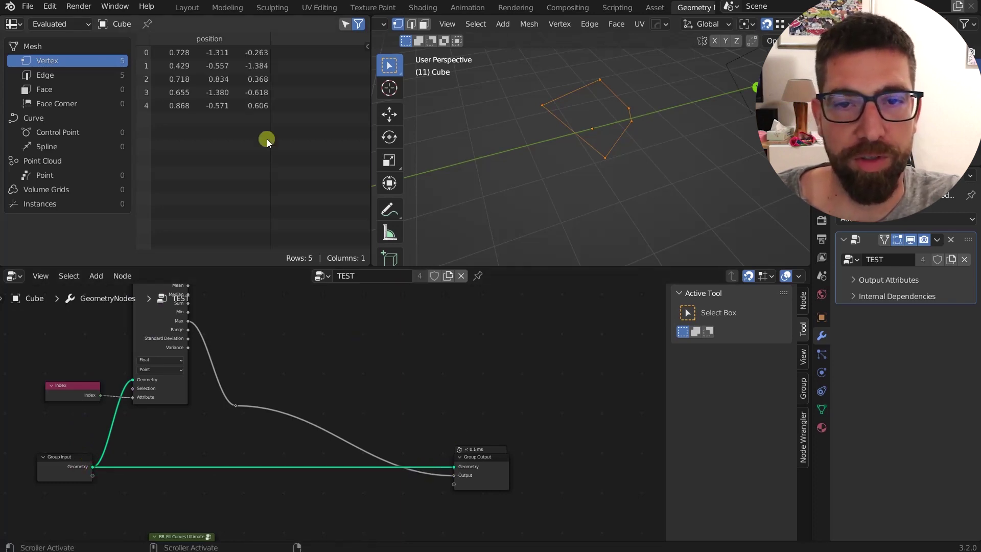
Step: Name the TEST modifier's output attribute "max"
click(852, 280)
click(893, 301)
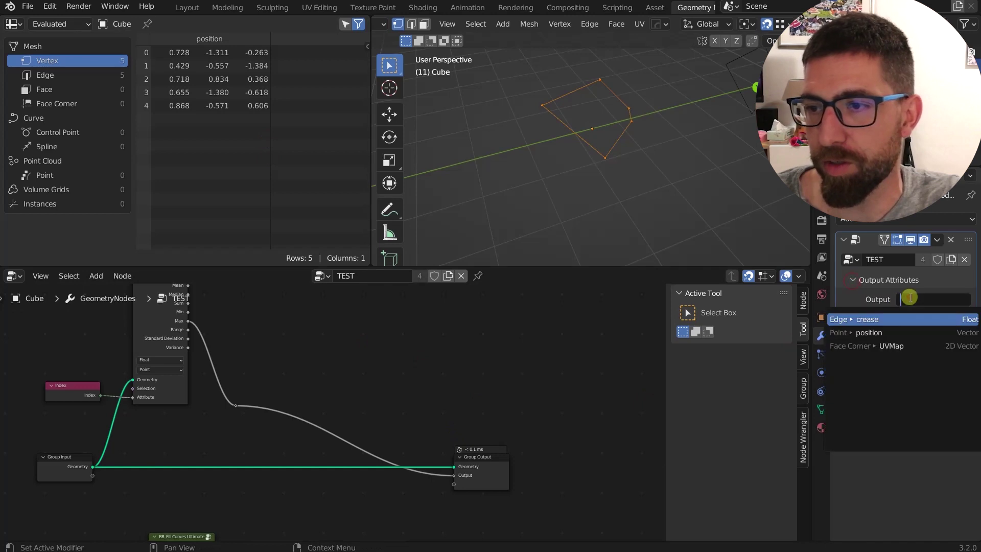
text(max)
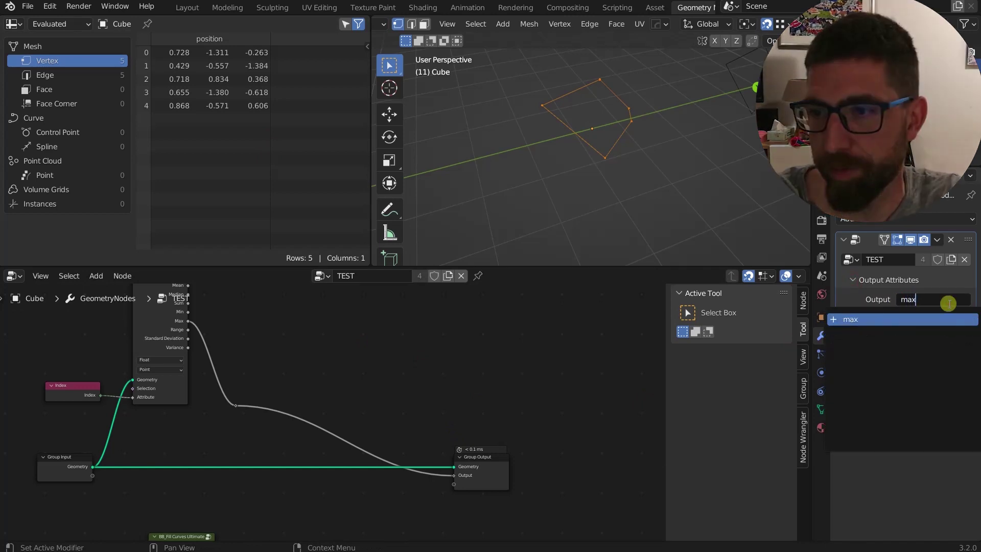
key(Return)
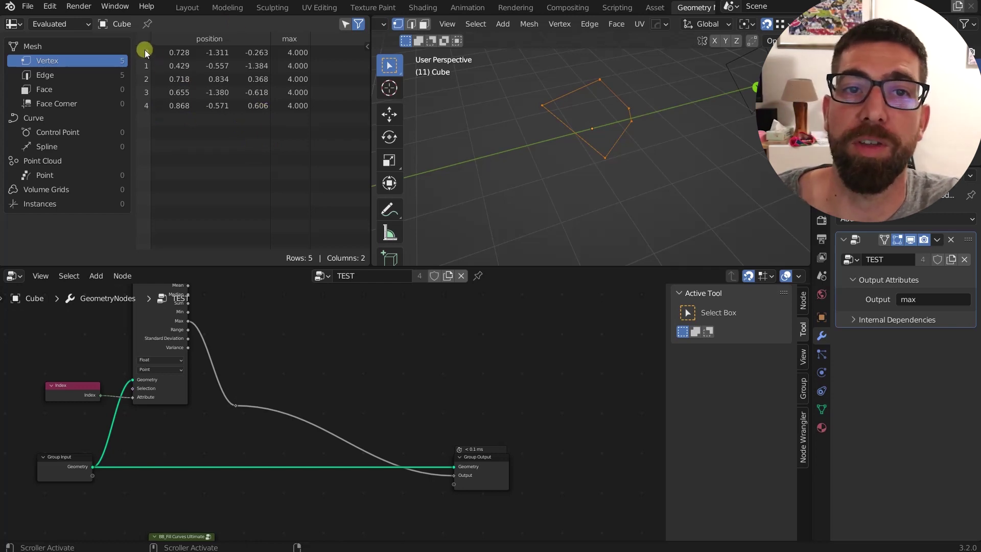
Step: Add a Math node set to Add from the Attribute Statistic's Max output, with a second value of 1
scroll(253, 418, up, 2)
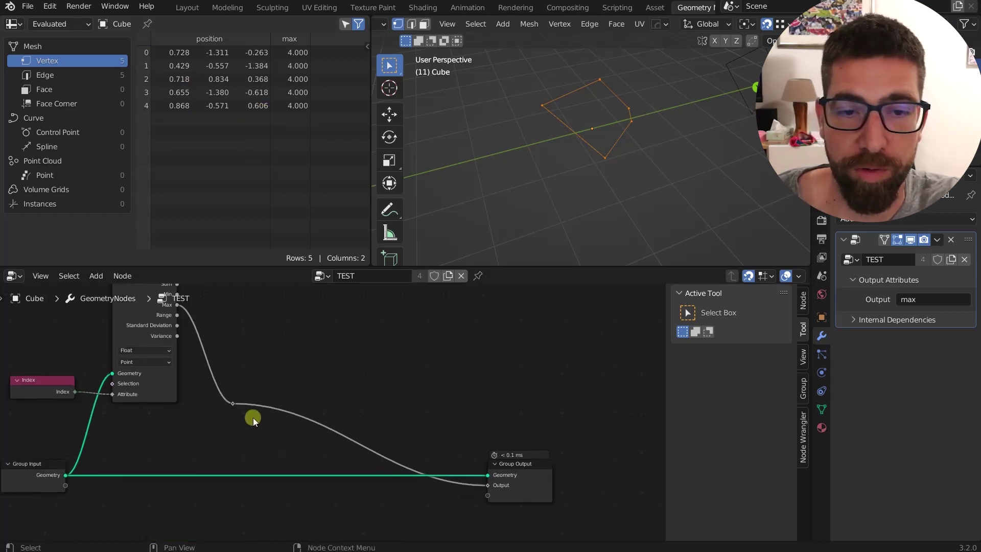
middle_drag(306, 347, 307, 405)
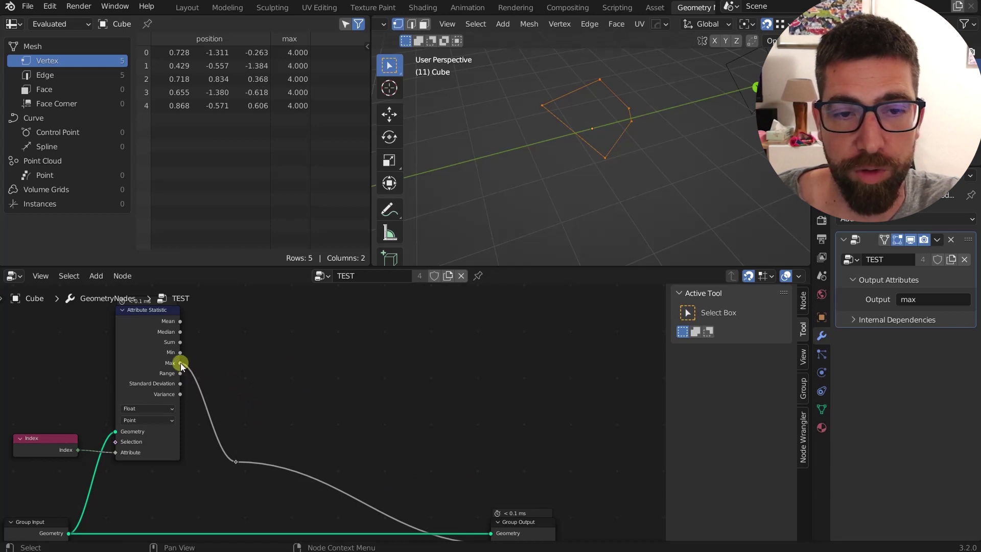
drag(180, 363, 225, 368)
text(add)
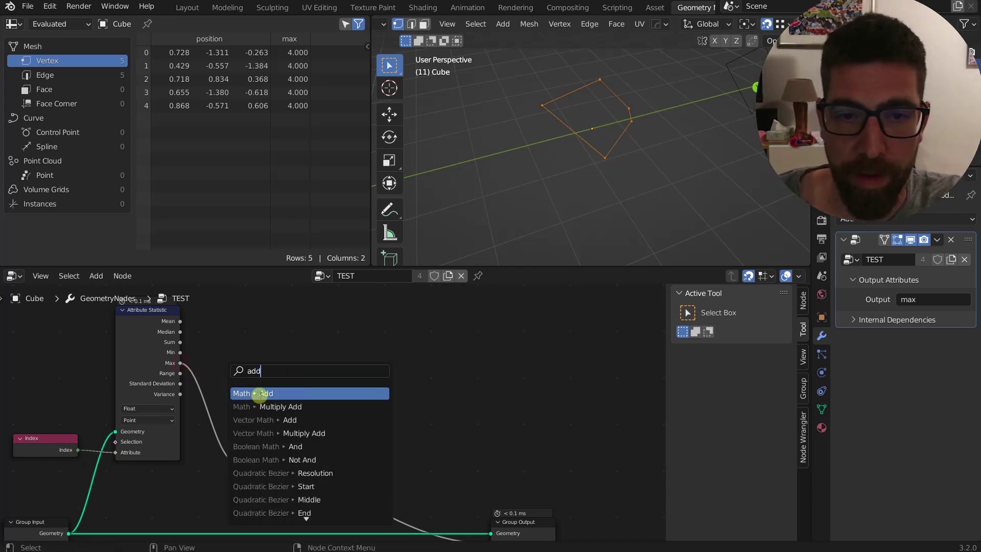
click(258, 393)
click(269, 395)
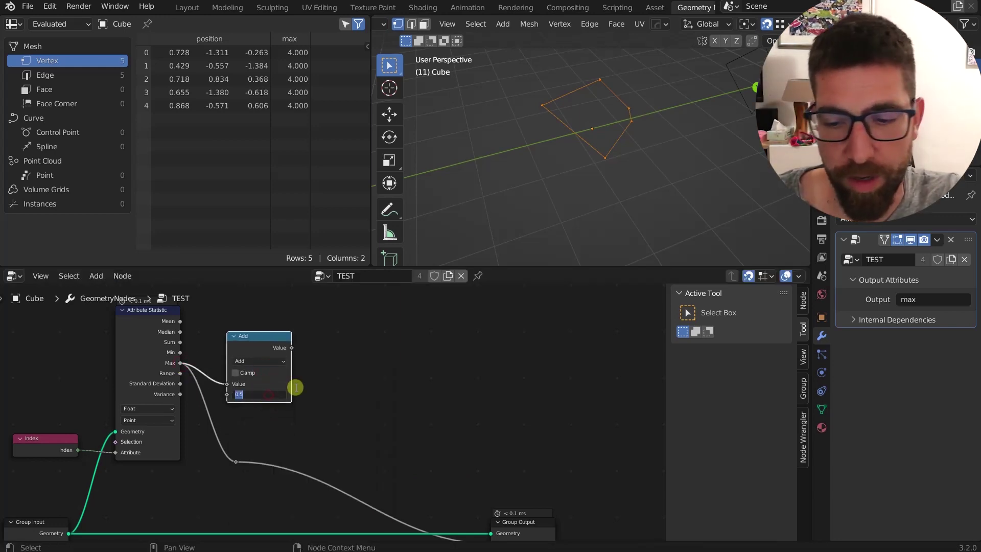
text(1)
key(Return)
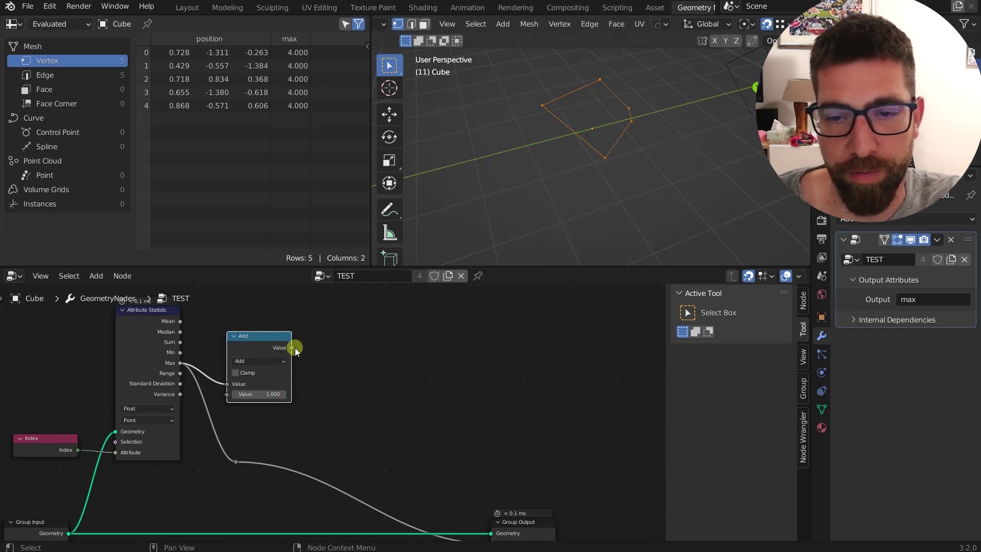
Step: Connect the Add node's value to the Group Output's Output socket and remove the leftover reroute
drag(294, 348, 491, 427)
scroll(310, 422, down, 2)
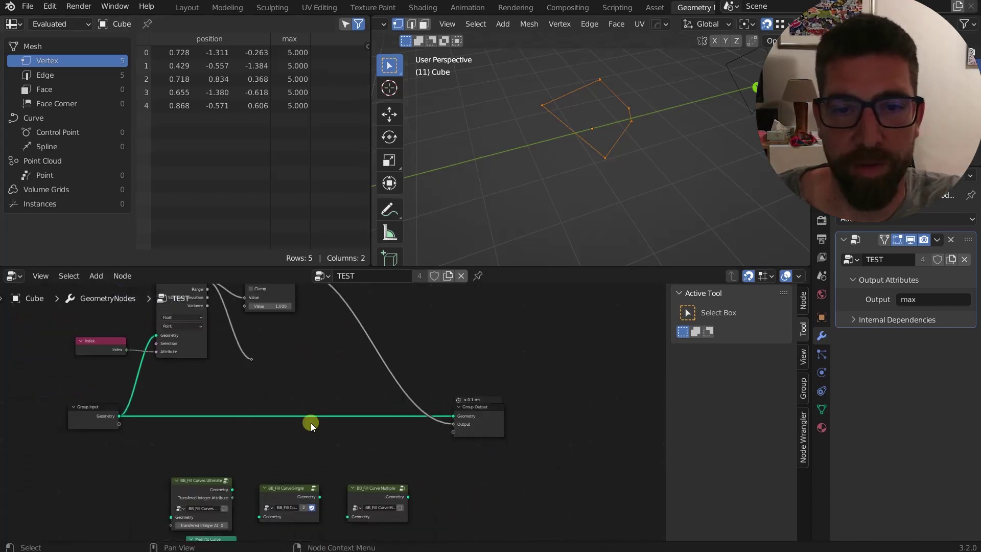
scroll(298, 389, down, 5)
middle_drag(297, 390, 302, 432)
scroll(276, 405, up, 2)
drag(274, 401, 256, 415)
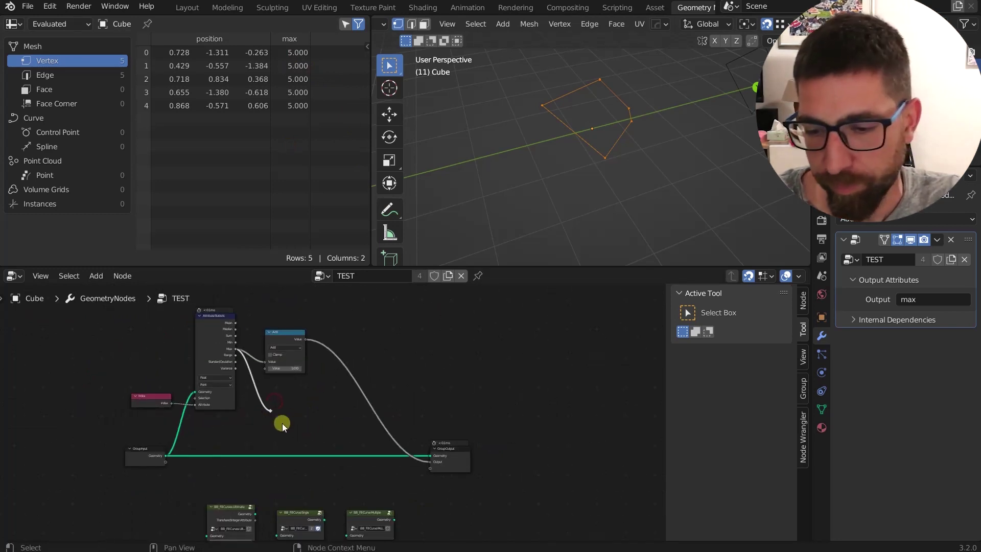
scroll(282, 423, down, 3)
scroll(334, 440, up, 2)
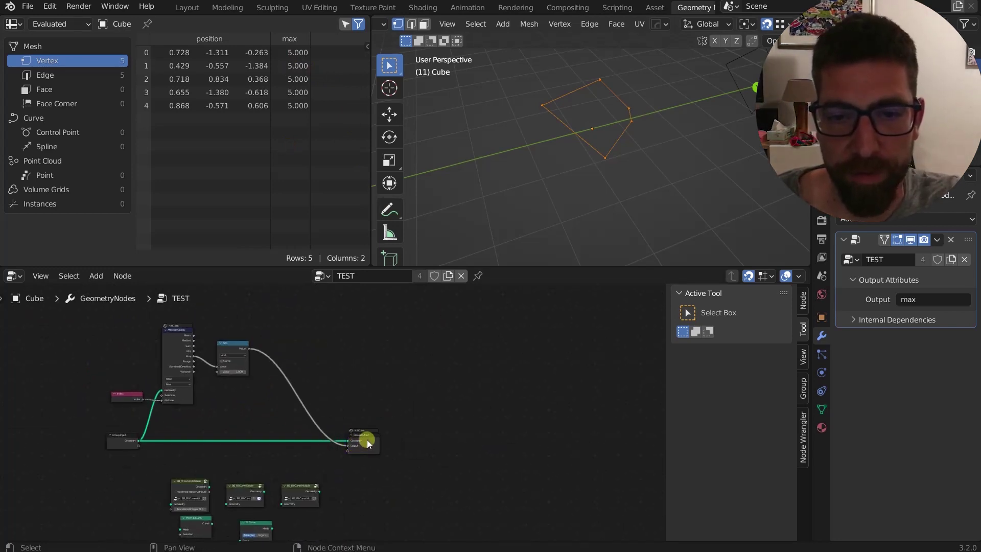
Step: Move the Group Output farther from the other nodes and add a Mesh Circle node beyond the Add node
drag(366, 439, 496, 435)
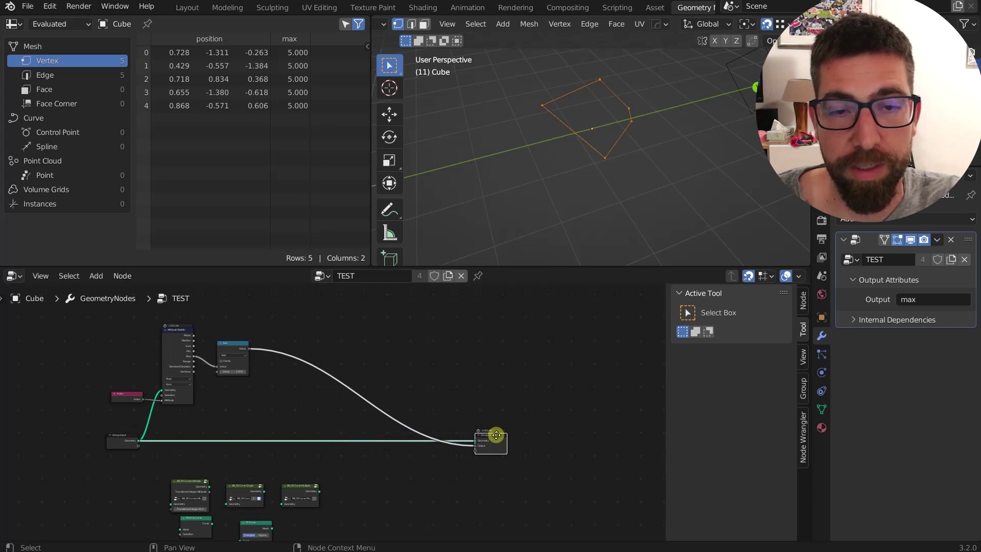
scroll(444, 350, up, 2)
middle_drag(437, 362, 406, 363)
key(Tab)
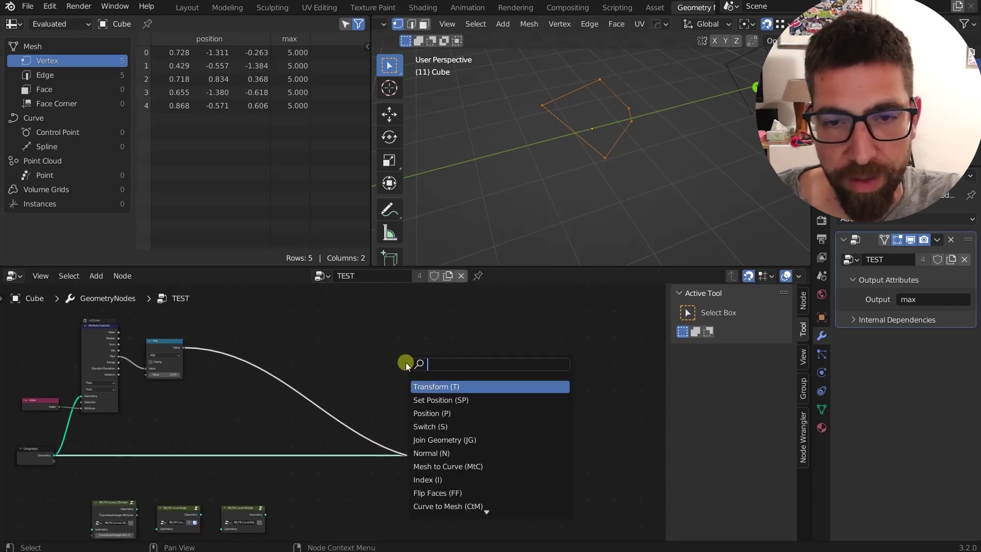
text(circ)
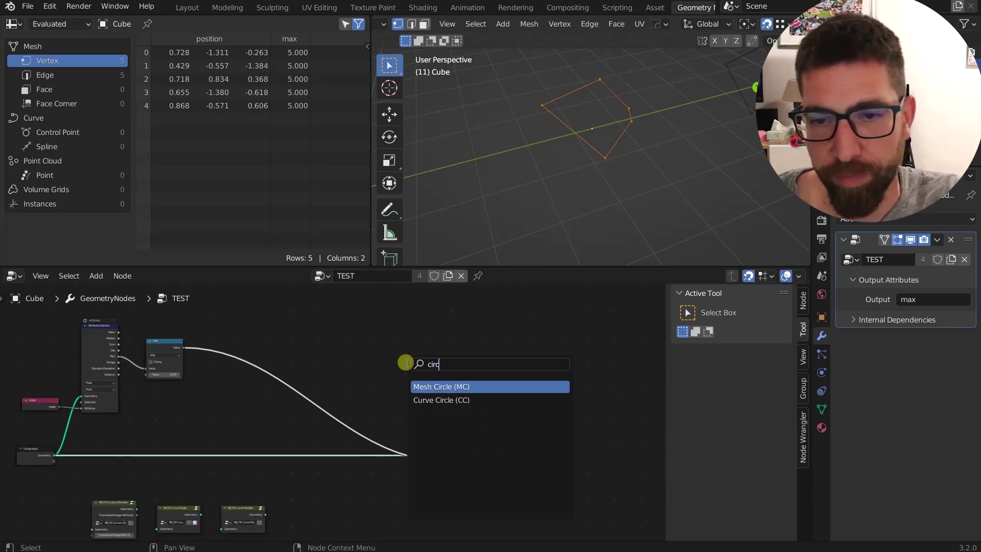
click(442, 386)
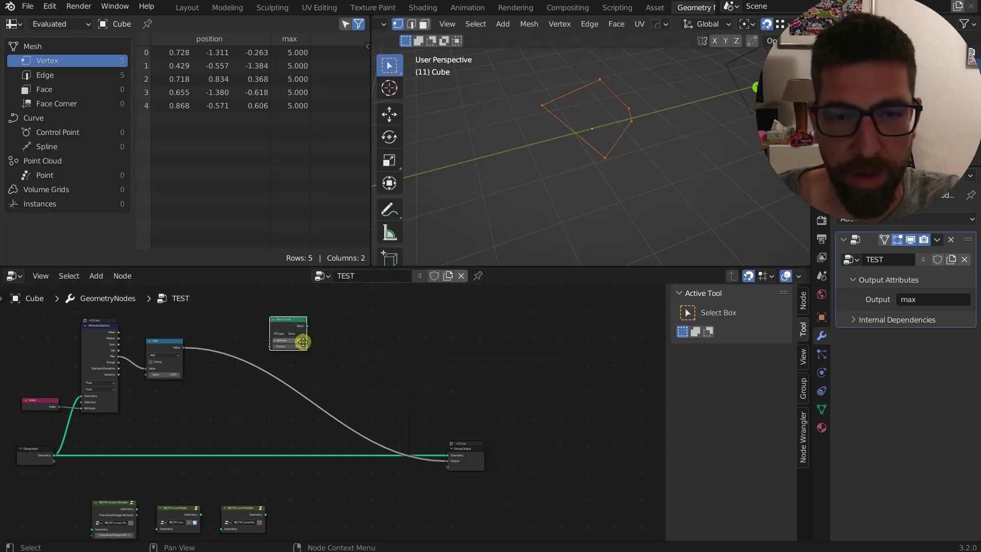
scroll(296, 342, up, 4)
middle_drag(342, 369, 386, 376)
scroll(385, 377, down, 1)
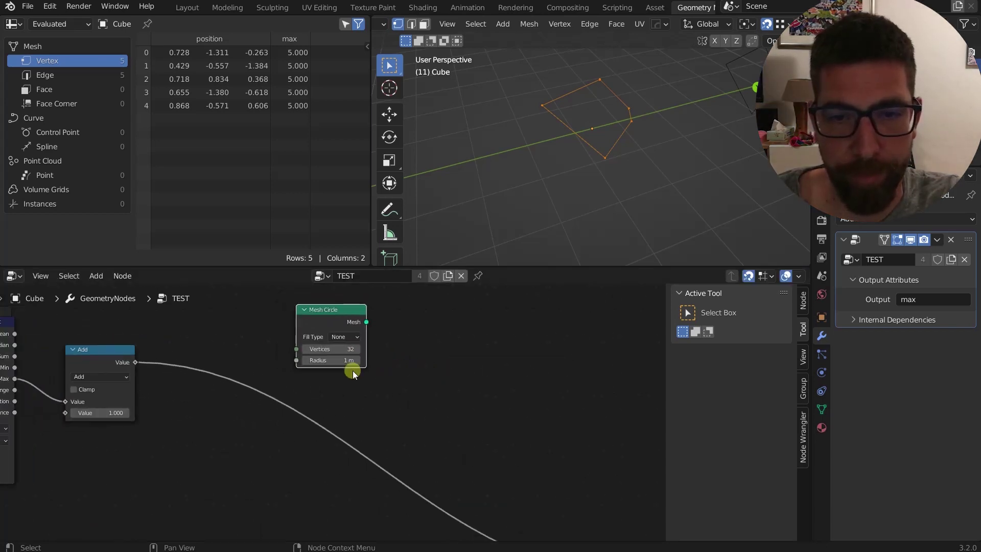
scroll(352, 369, up, 1)
scroll(190, 388, down, 3)
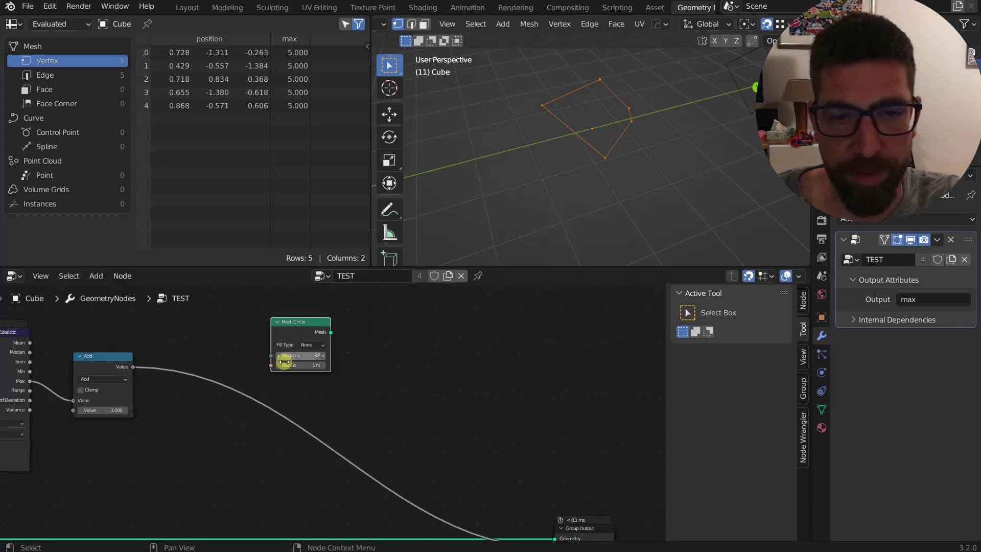
Step: Connect the Add value to the Mesh Circle's Vertices and the circle's mesh to the Group Output's Geometry
drag(133, 366, 462, 468)
scroll(268, 324, down, 2)
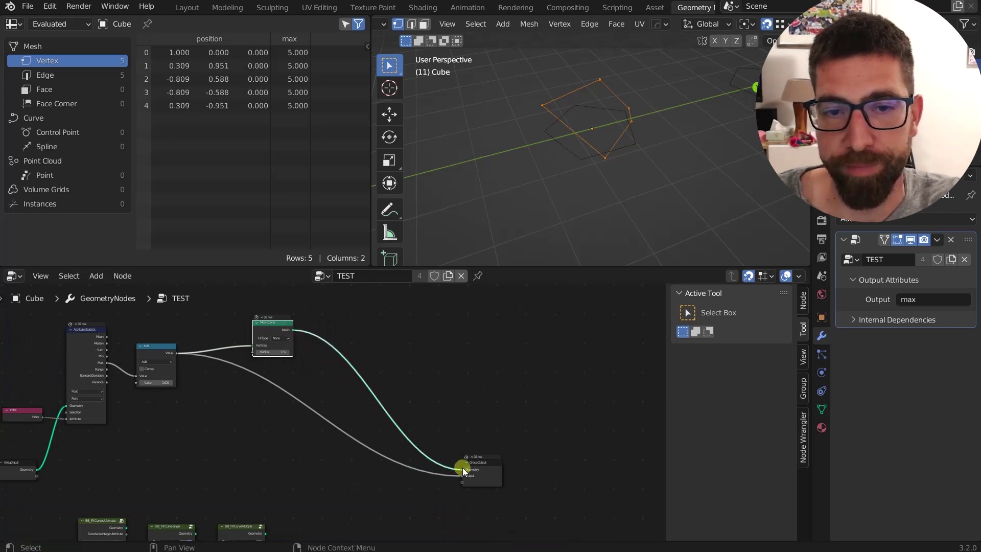
middle_drag(630, 159, 591, 127)
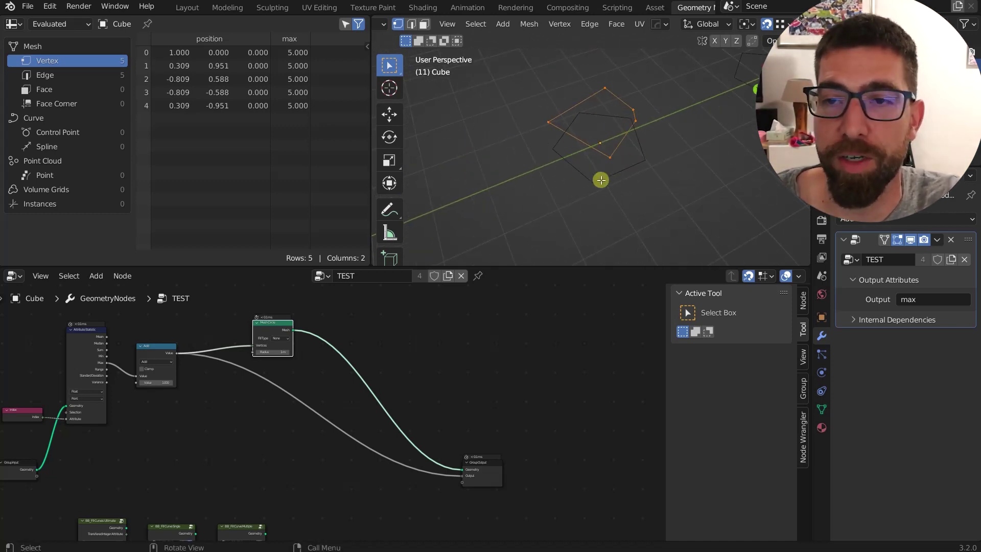
Step: Set the Mesh Circle's fill type to N-Gon and inspect the filled shape in the viewport
middle_drag(372, 357, 420, 371)
scroll(344, 372, up, 5)
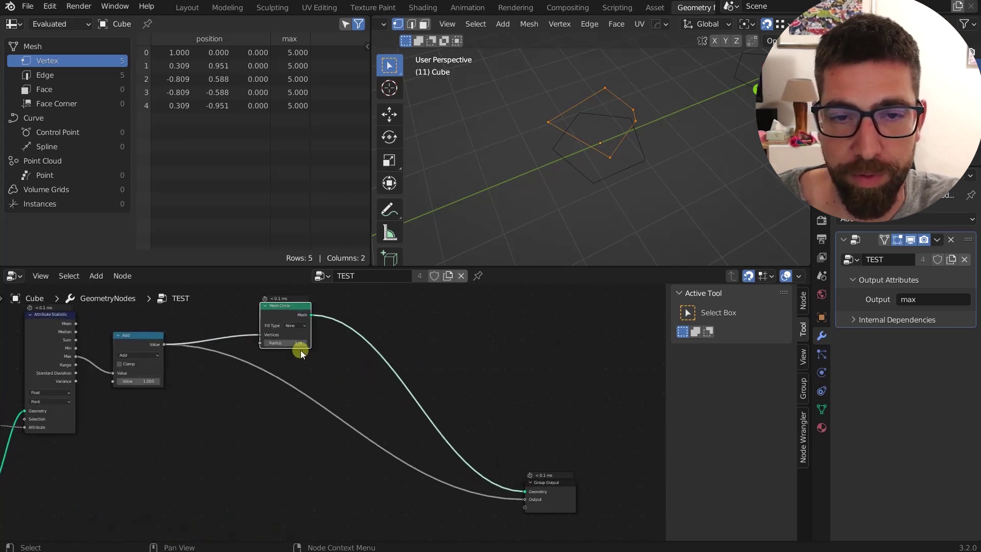
click(302, 323)
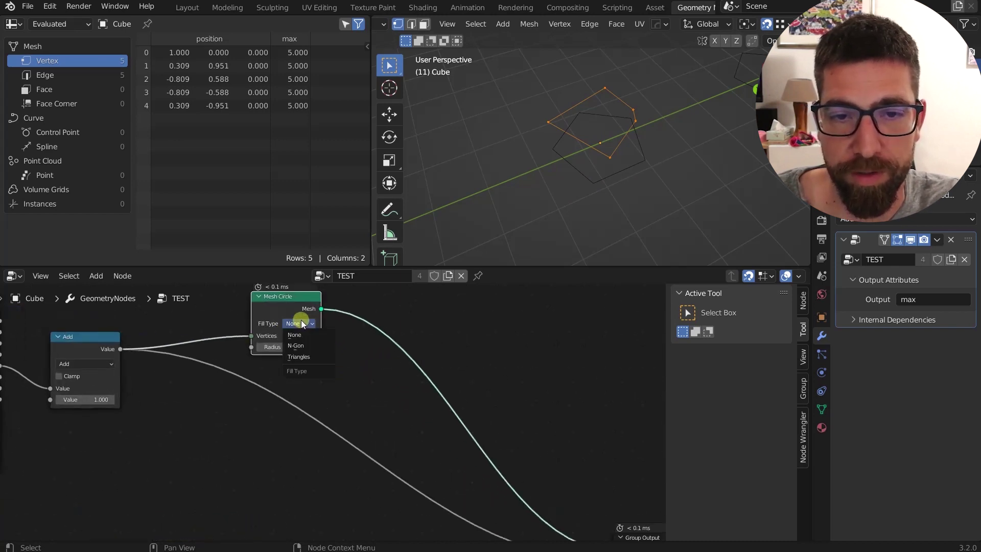
click(305, 345)
mouse_move(572, 157)
middle_down()
mouse_move(651, 91)
mouse_move(595, 149)
mouse_move(667, 105)
mouse_move(613, 120)
mouse_move(558, 167)
middle_up()
scroll(594, 149, up, 3)
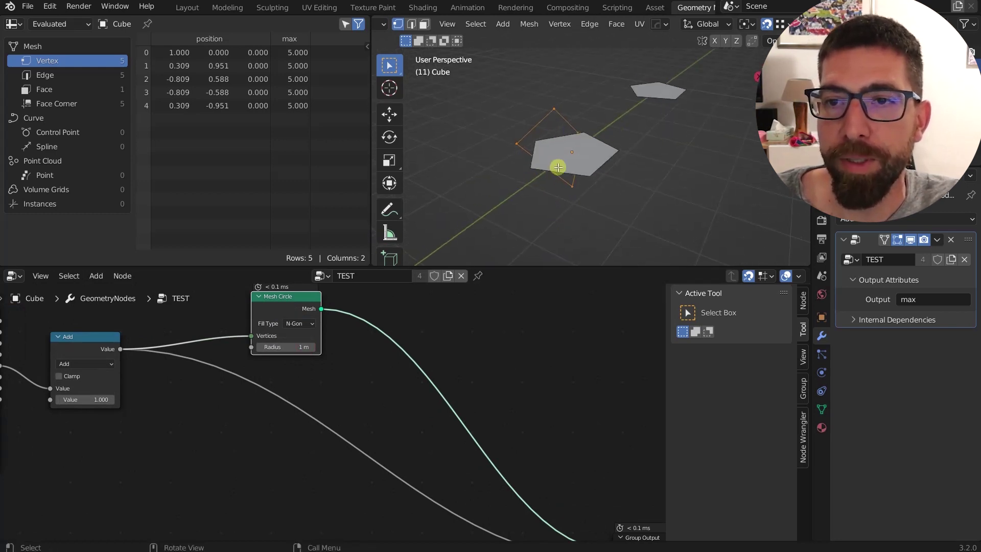
Step: Make room before the Group Output and add a Transfer Attribute node with the Group Input's geometry as its Source
scroll(357, 344, down, 4)
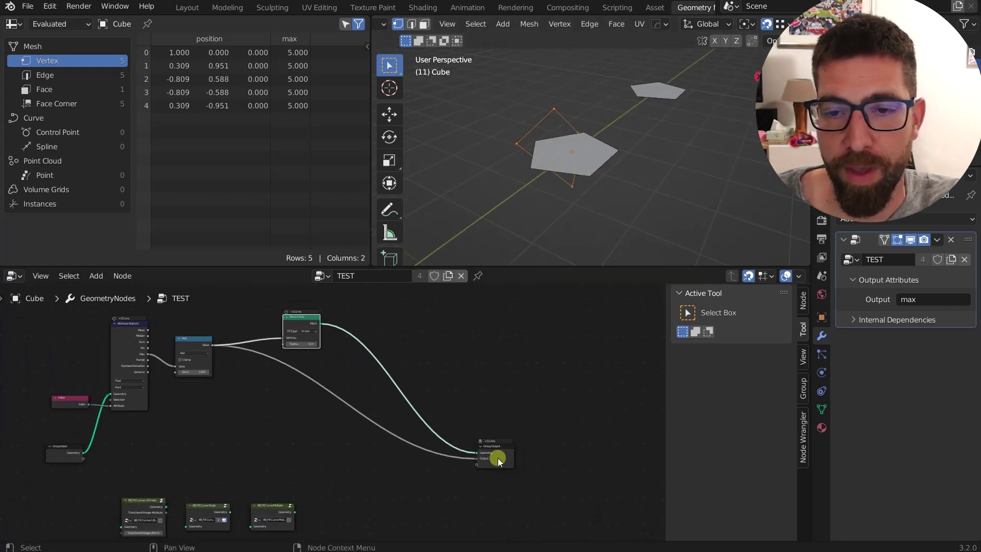
drag(499, 446, 595, 437)
middle_drag(82, 455, 172, 452)
scroll(173, 452, up, 1)
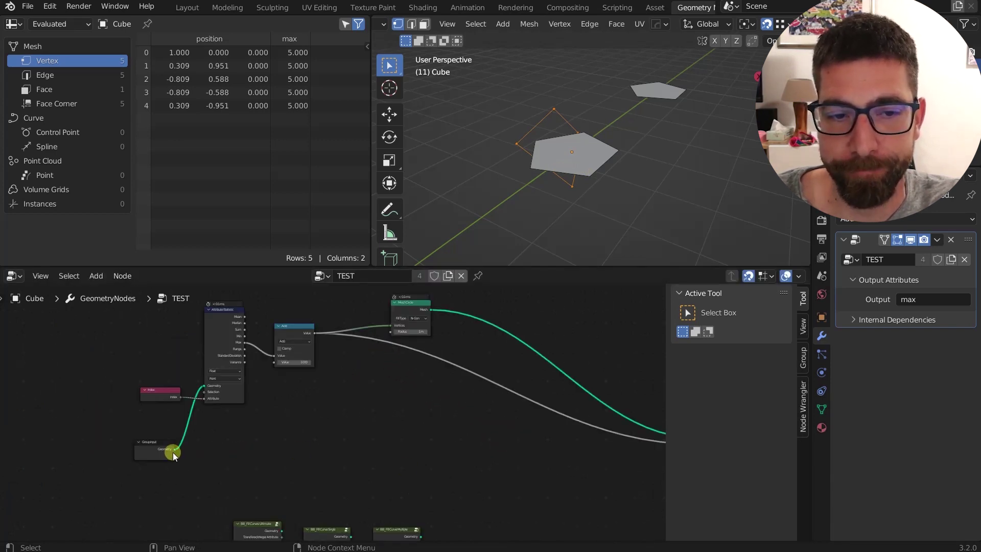
drag(175, 449, 327, 432)
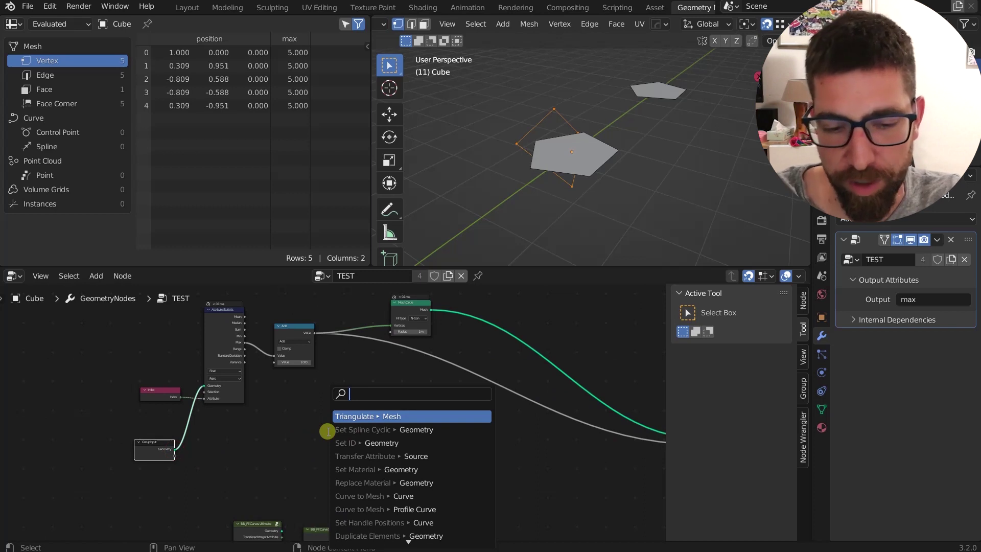
text(tra)
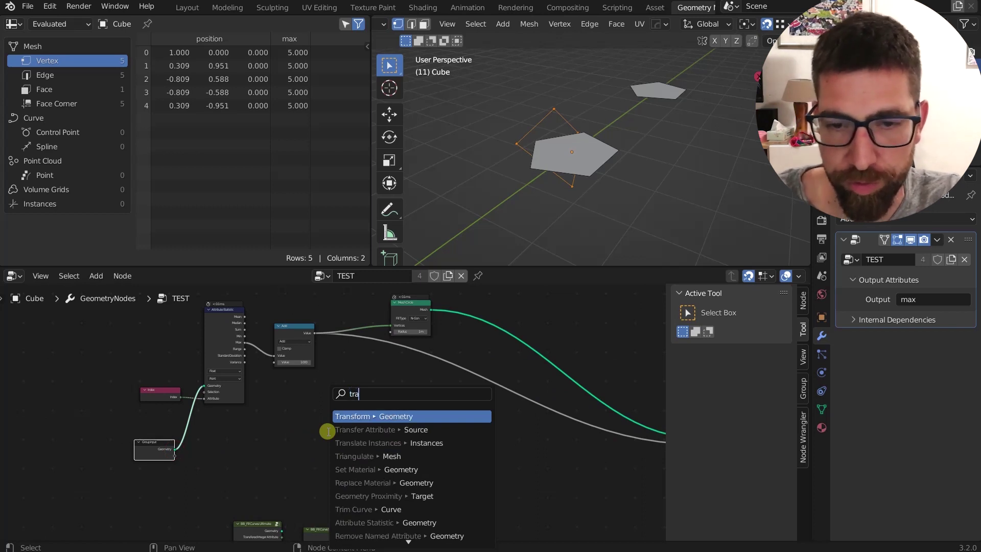
click(383, 429)
click(389, 427)
scroll(123, 454, up, 2)
click(174, 437)
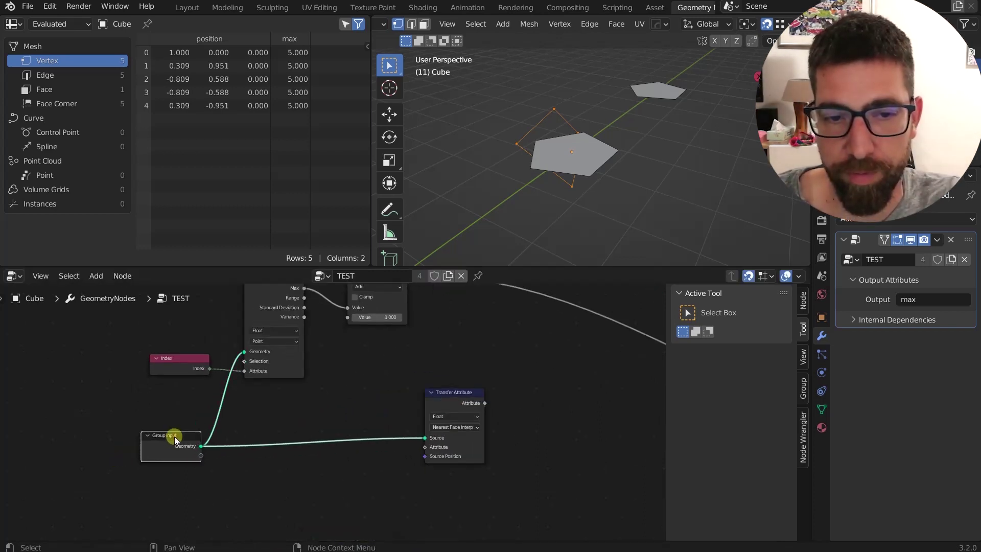
Step: Reposition the Transfer Attribute node and set its data type to Vector
middle_drag(259, 429, 199, 420)
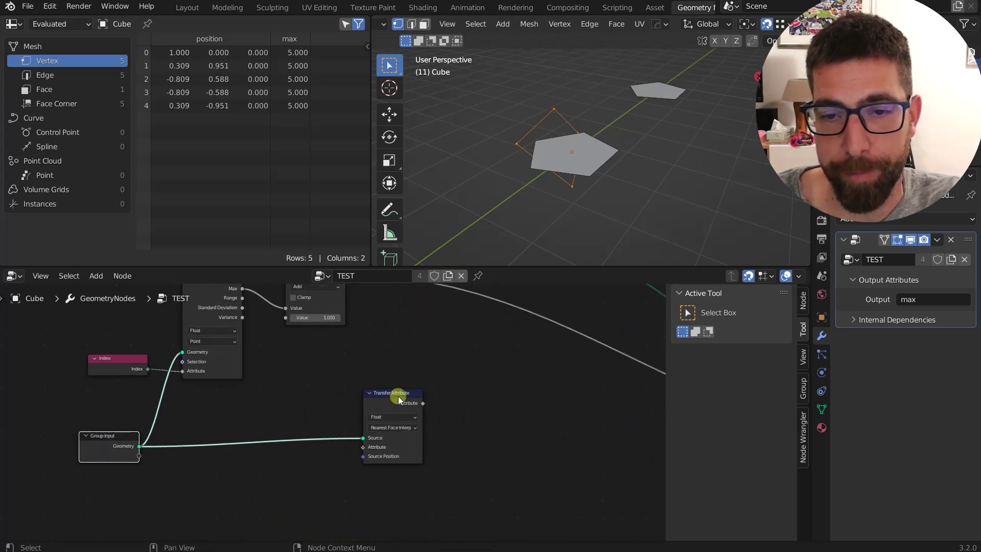
drag(402, 399, 410, 396)
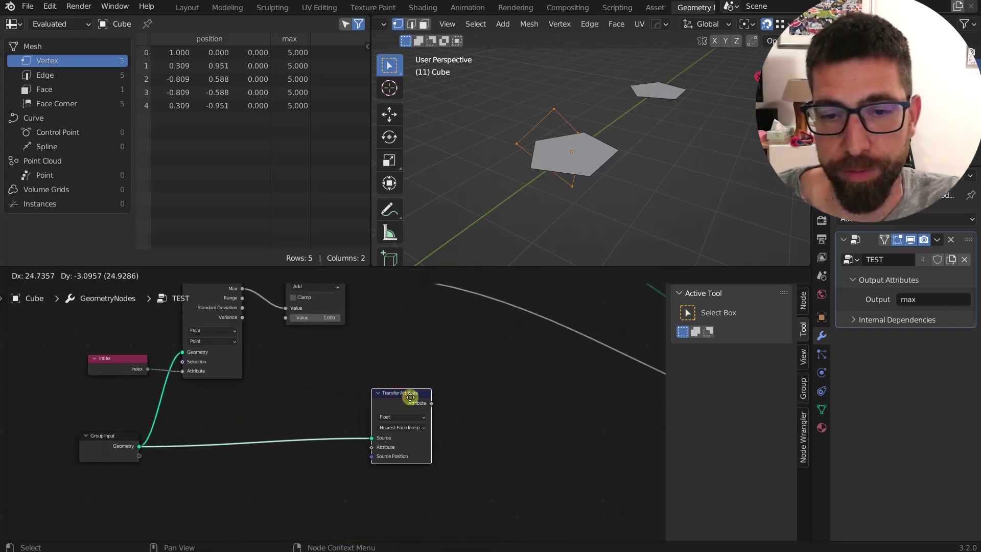
click(411, 397)
scroll(391, 454, up, 2)
click(399, 403)
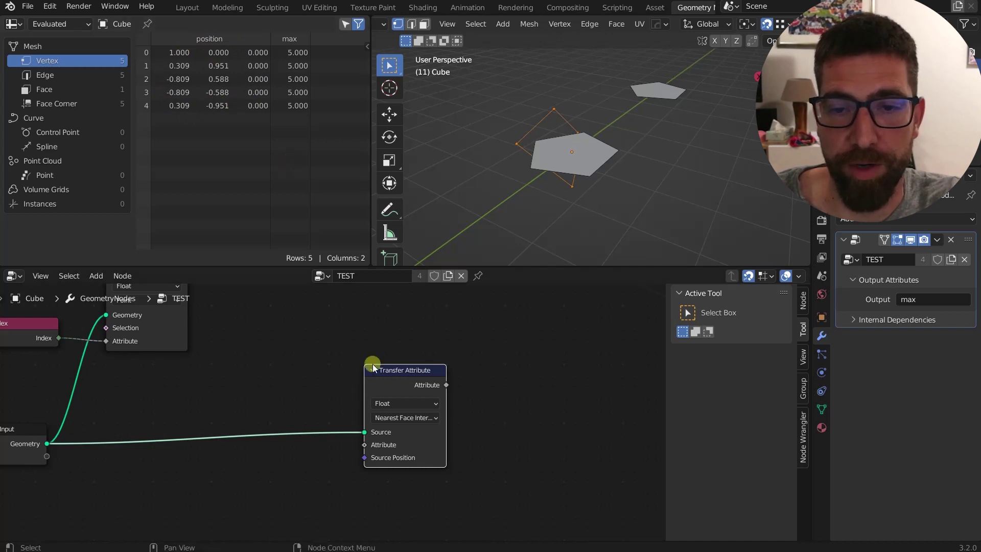
click(406, 404)
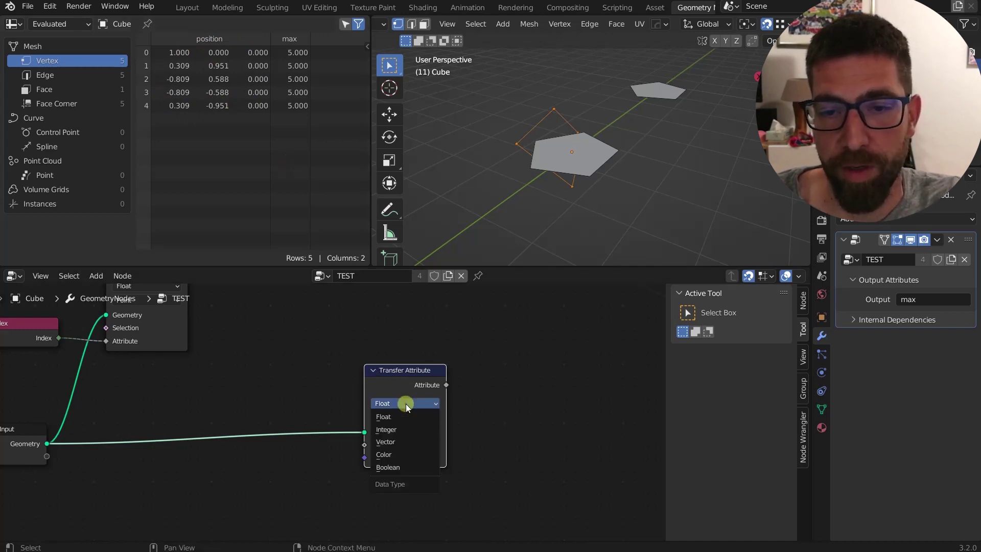
click(402, 438)
drag(403, 375, 427, 375)
Step: Add a Position node and connect it to the Transfer Attribute's Attribute input
middle_drag(315, 427, 287, 367)
scroll(287, 367, up, 1)
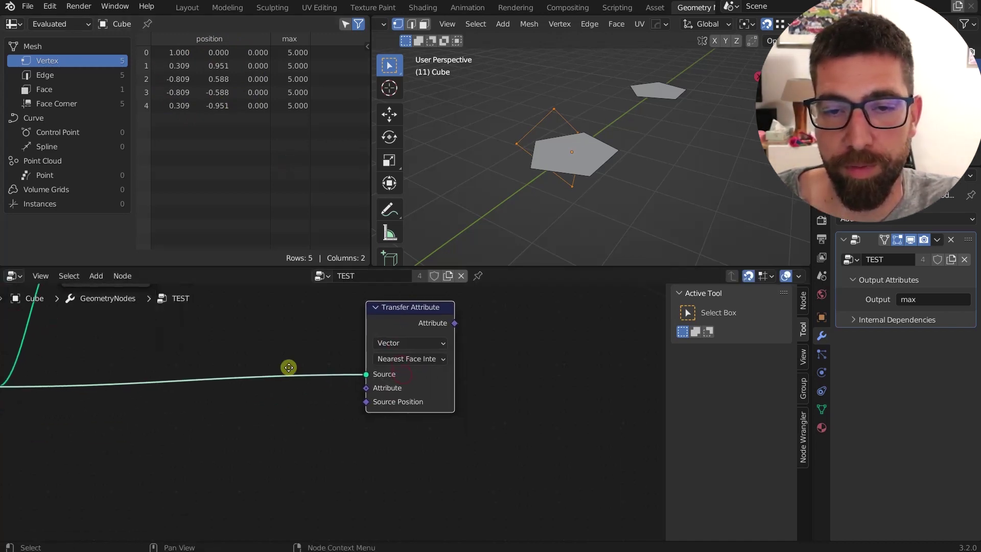
scroll(289, 367, down, 4)
middle_drag(292, 417, 289, 427)
key(Tab)
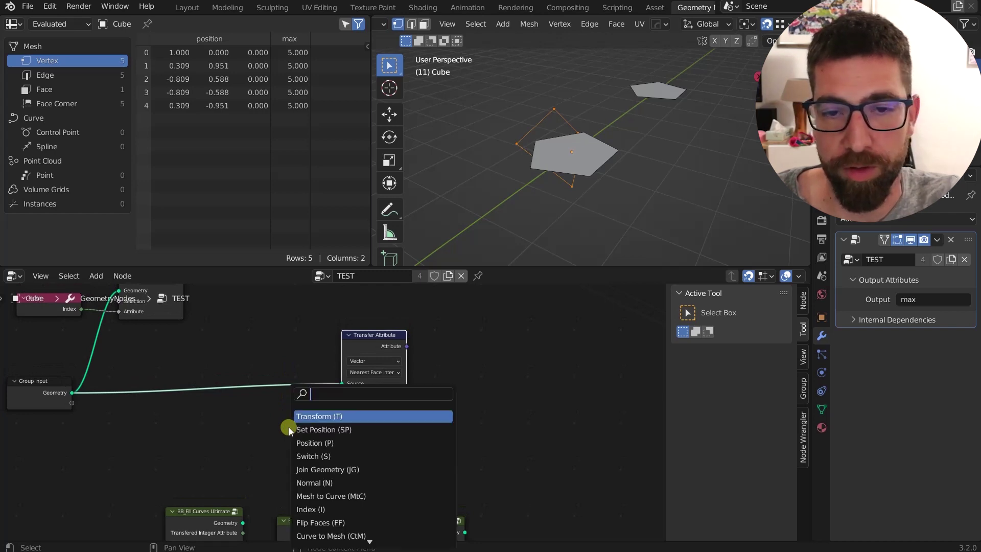
text(pos)
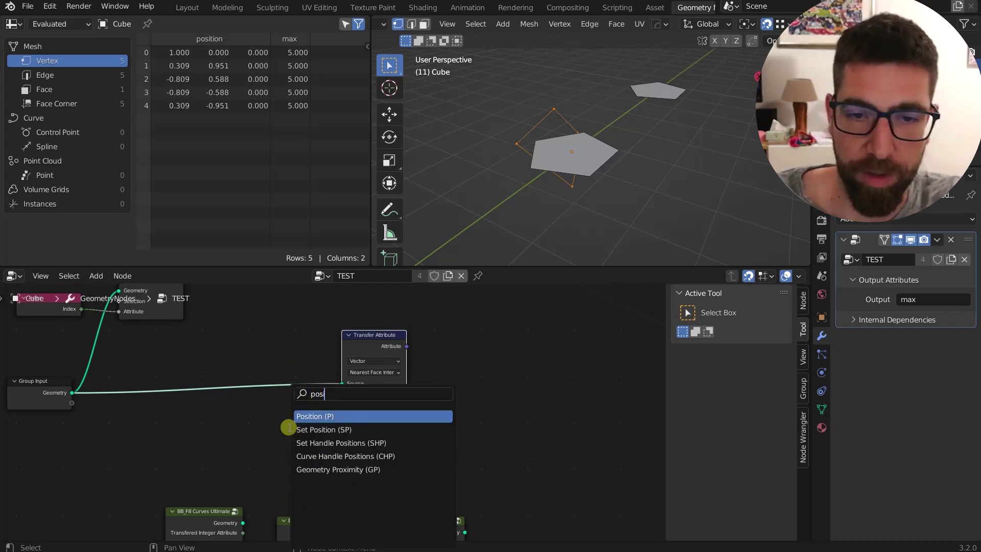
click(343, 415)
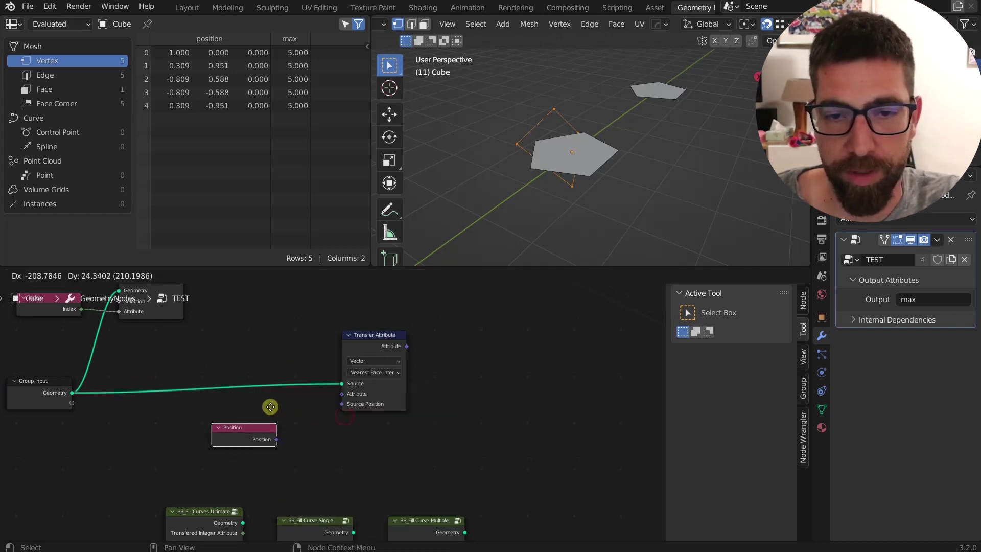
click(280, 429)
drag(276, 438, 346, 395)
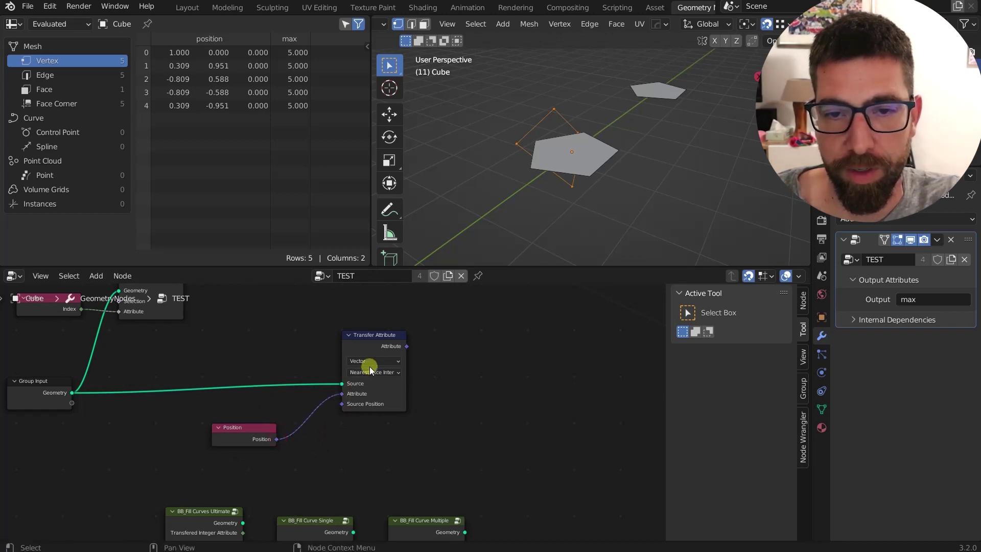
Step: Set the Transfer Attribute's mapping to Index and move the Position node closer to it
click(381, 372)
click(370, 402)
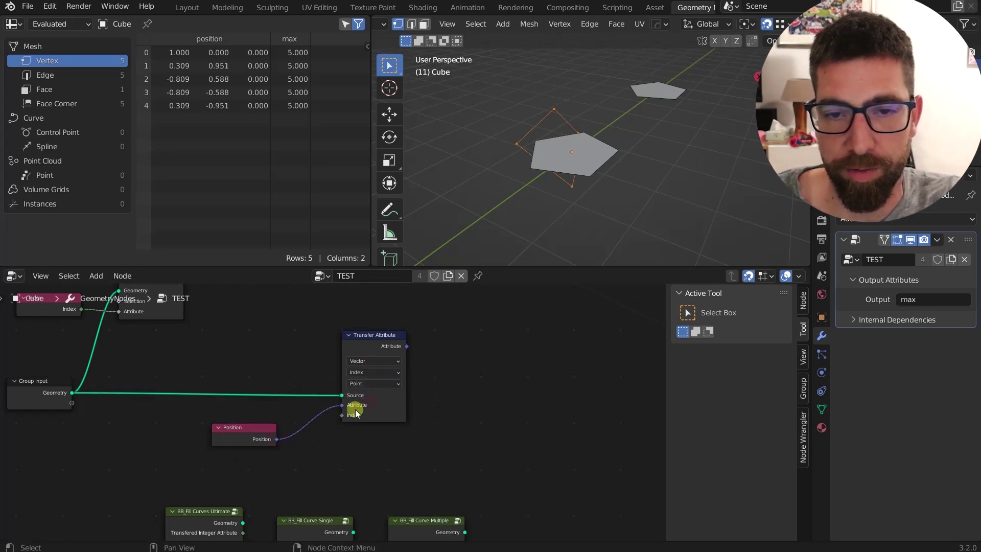
mouse_move(274, 434)
mouse_down()
mouse_move(291, 417)
mouse_move(293, 427)
mouse_up()
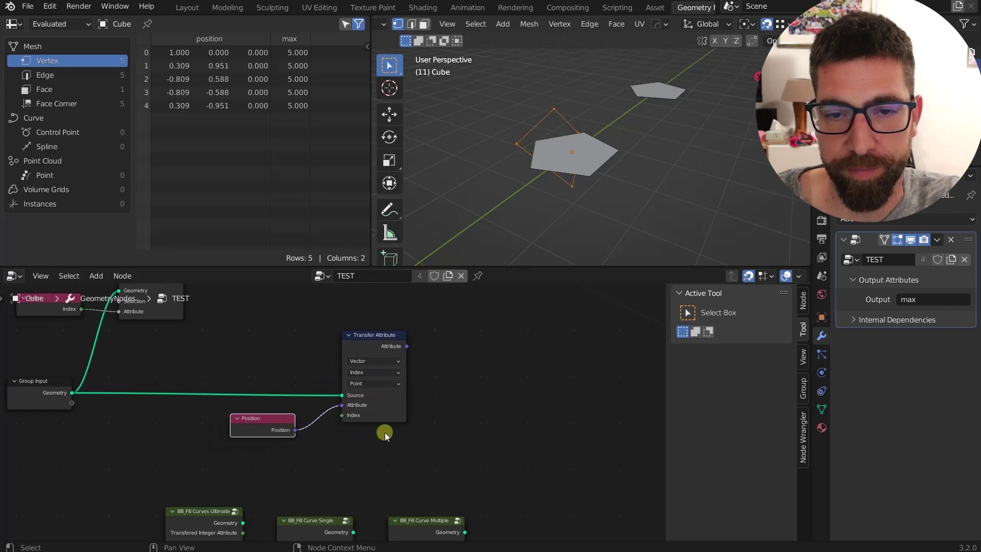
Step: Insert a Set Position node on the link between the Mesh Circle and the Group Output
key(Home)
scroll(362, 409, up, 2)
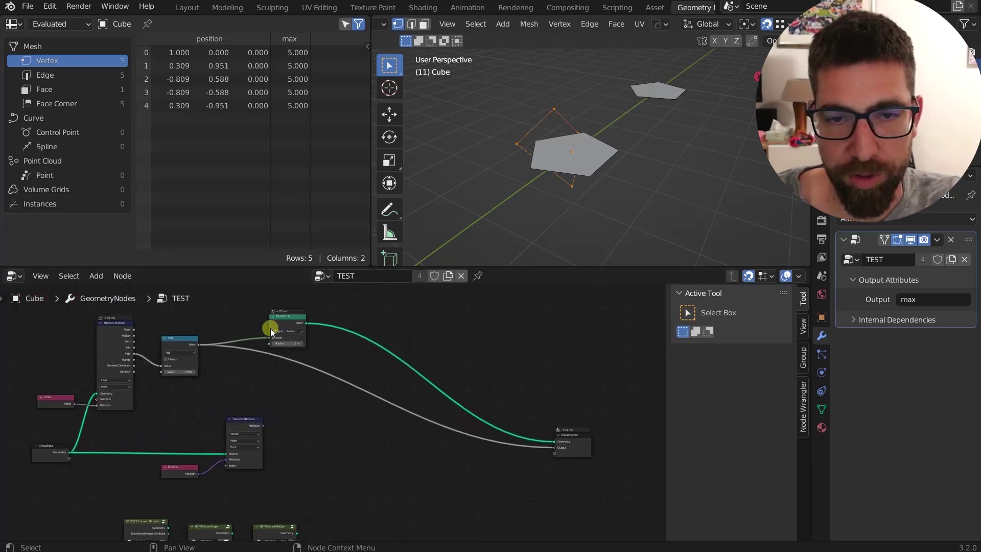
click(290, 325)
key(shift+a)
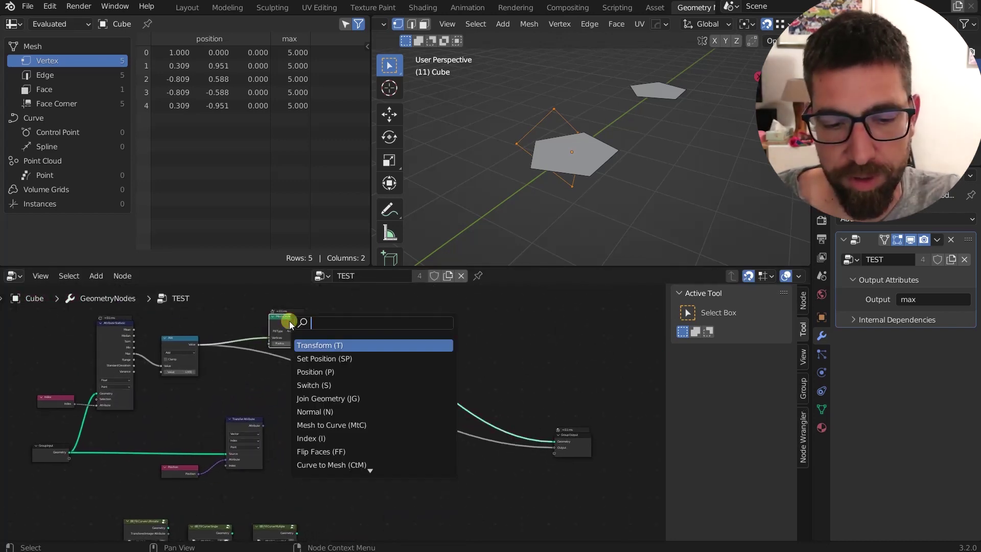
text(set)
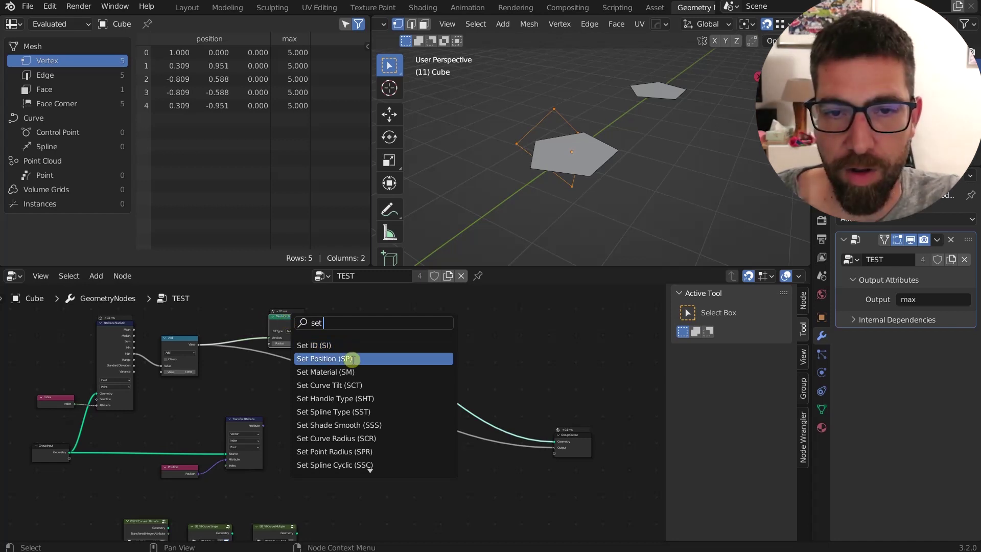
click(346, 358)
click(428, 356)
drag(387, 322, 414, 322)
scroll(300, 318, up, 4)
click(280, 316)
scroll(587, 154, up, 4)
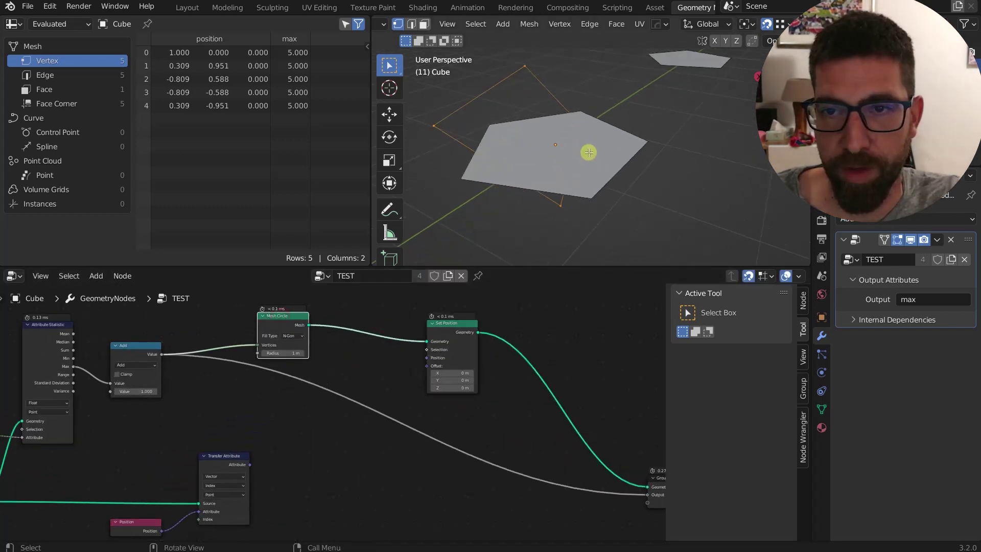
scroll(587, 148, down, 4)
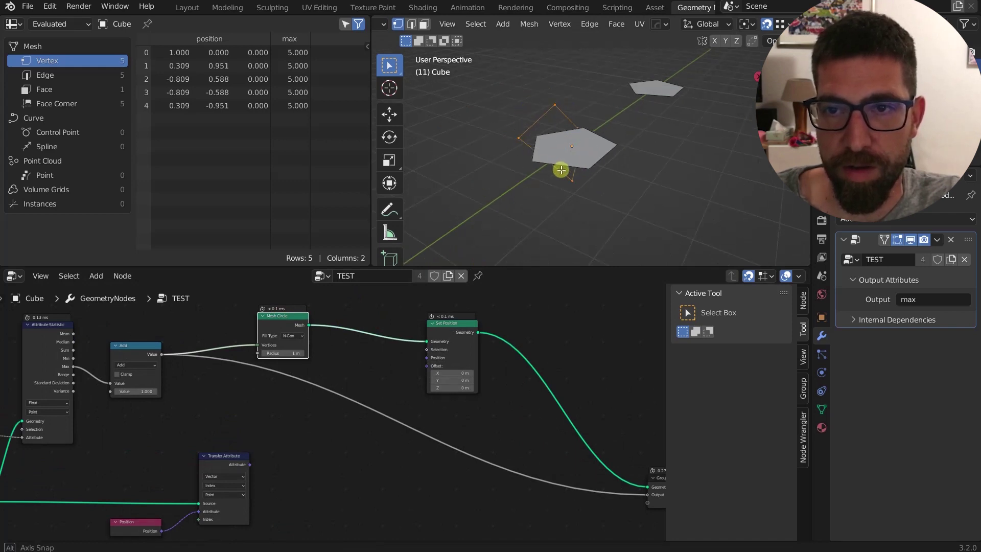
Step: Connect the Transfer Attribute's Attribute output to the Position input of the Set Position node
middle_drag(561, 164, 586, 149)
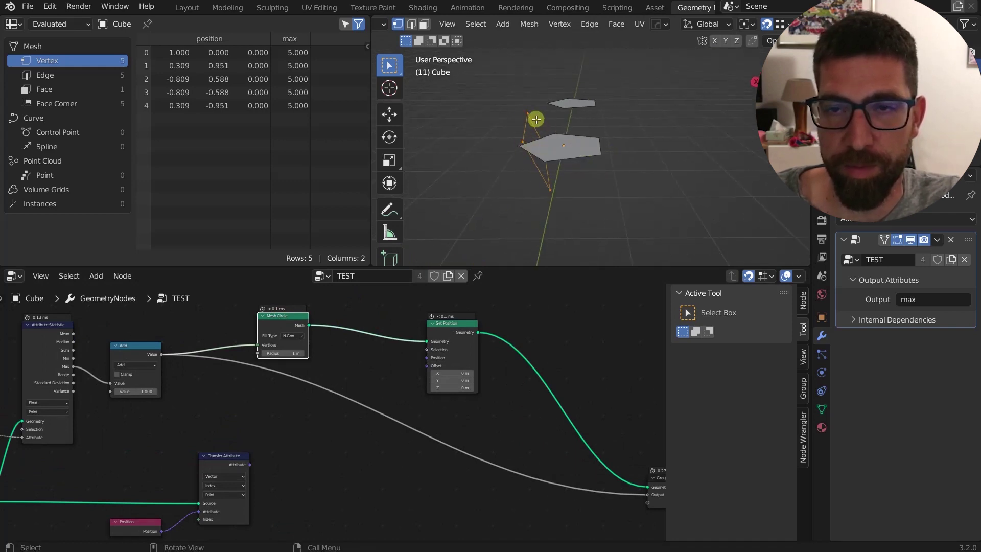
scroll(494, 322, down, 1)
middle_drag(434, 400, 414, 400)
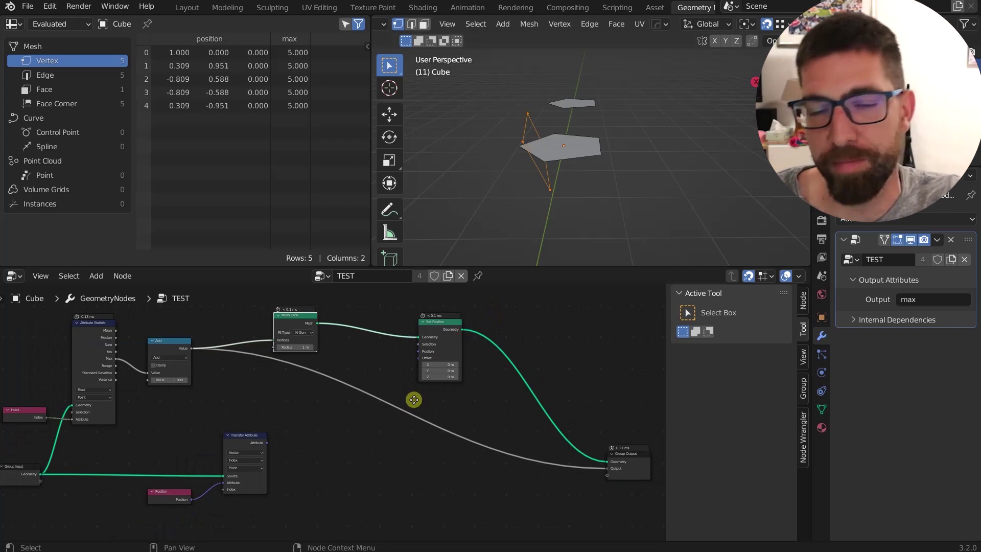
scroll(300, 440, up, 1)
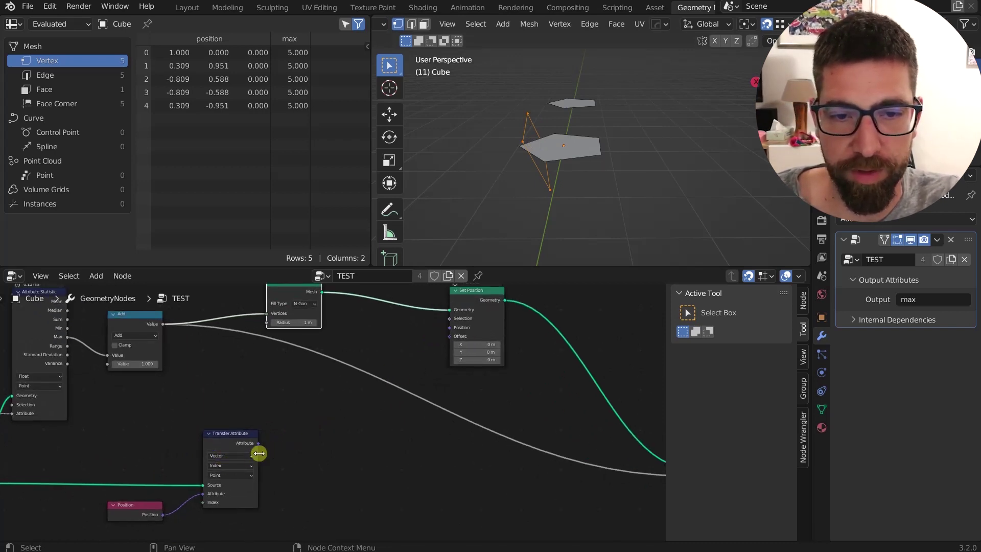
drag(258, 444, 357, 401)
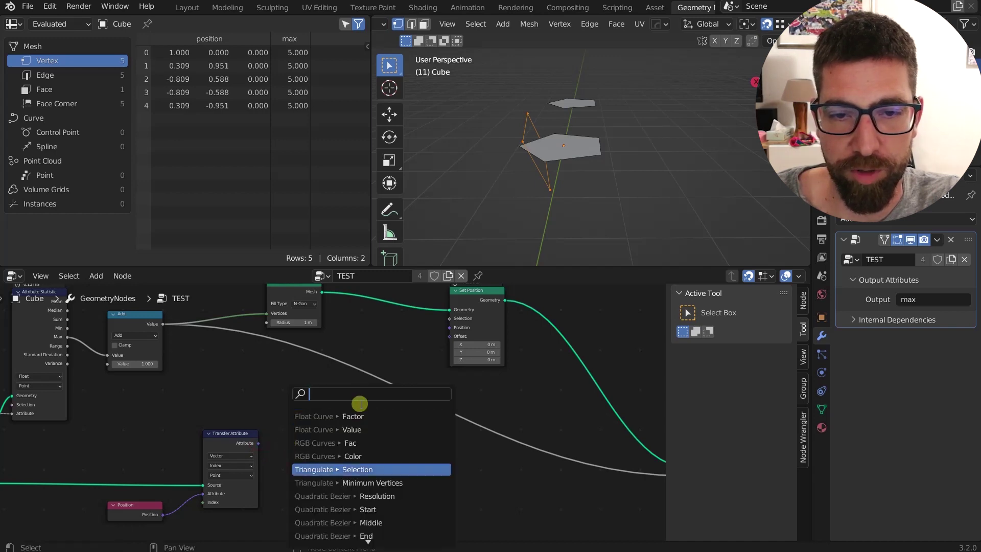
right_click(280, 397)
scroll(281, 398, down, 2)
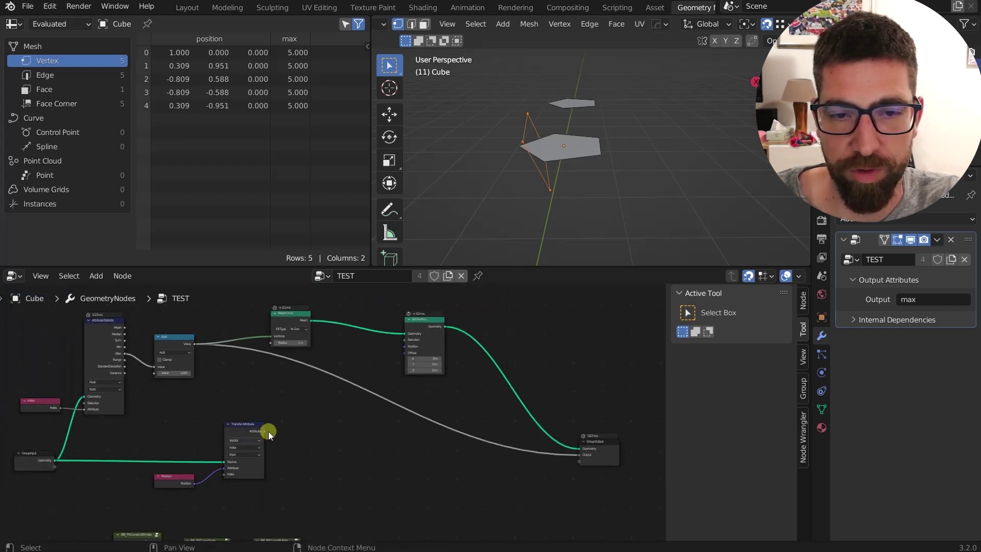
scroll(268, 431, up, 2)
drag(258, 435, 451, 319)
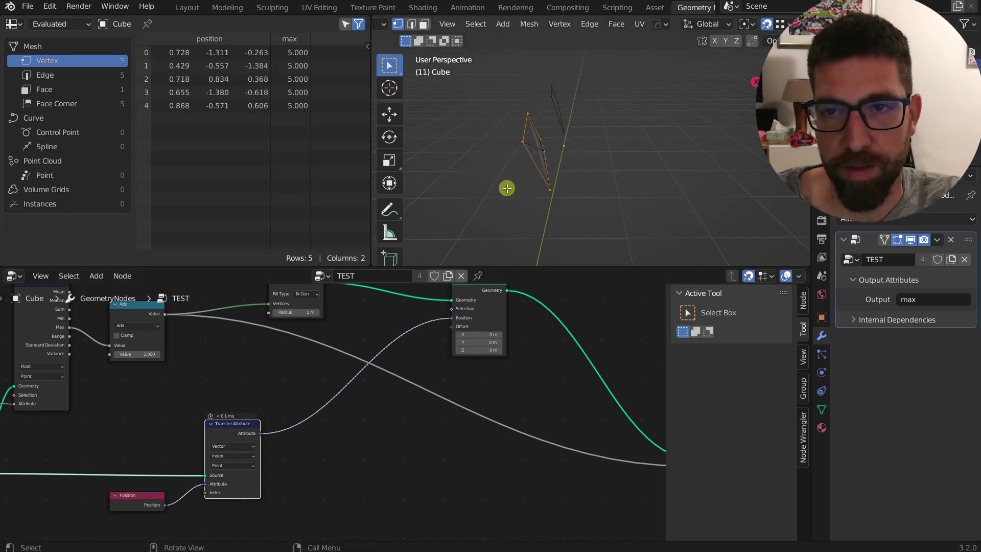
Step: Bring in the BB_Display Attributes node group from the asset library and insert it between Set Position and Group Output
middle_drag(508, 188, 585, 124)
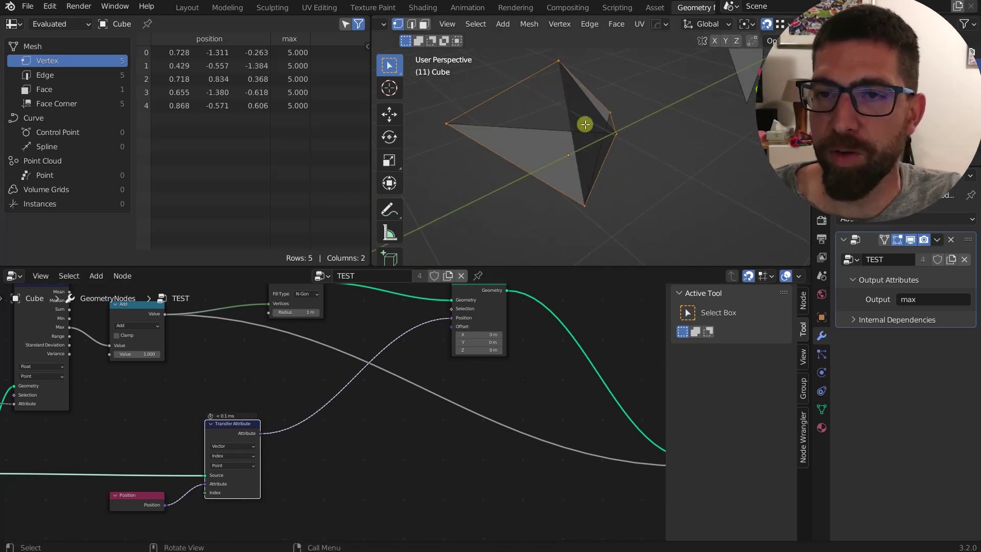
scroll(587, 125, down, 3)
scroll(590, 144, down, 4)
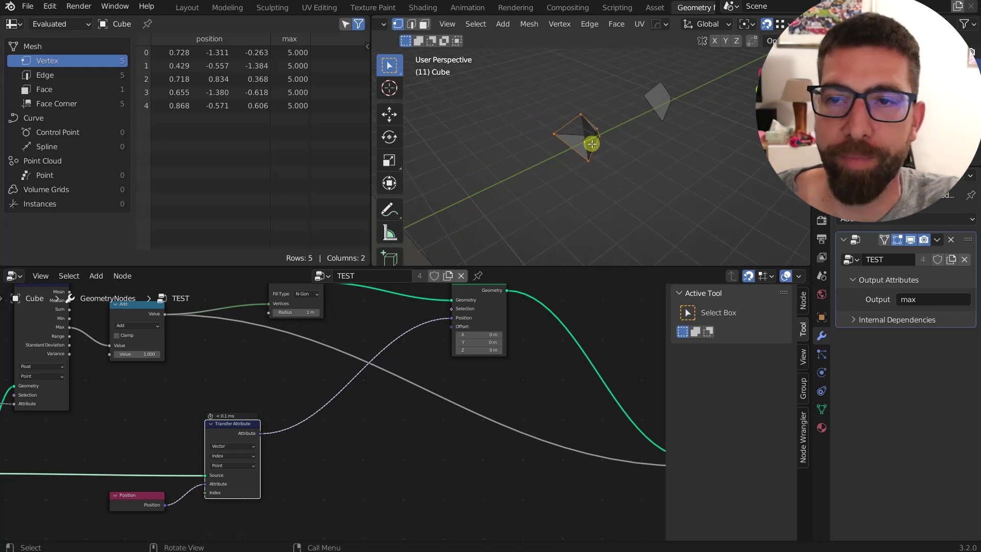
middle_drag(592, 144, 599, 160)
scroll(404, 429, down, 8)
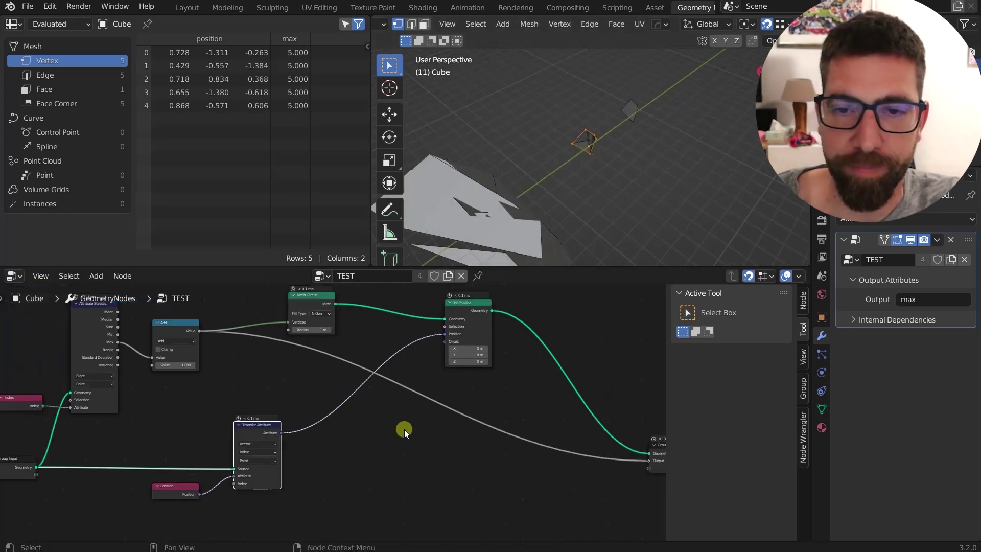
scroll(403, 429, down, 1)
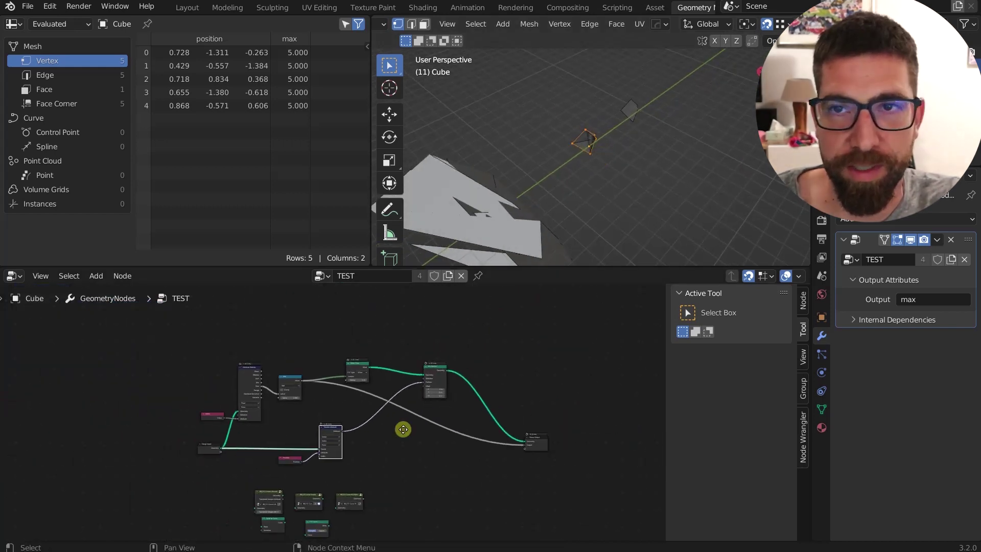
click(655, 8)
drag(204, 97, 590, 388)
scroll(556, 373, down, 4)
middle_drag(522, 381, 282, 418)
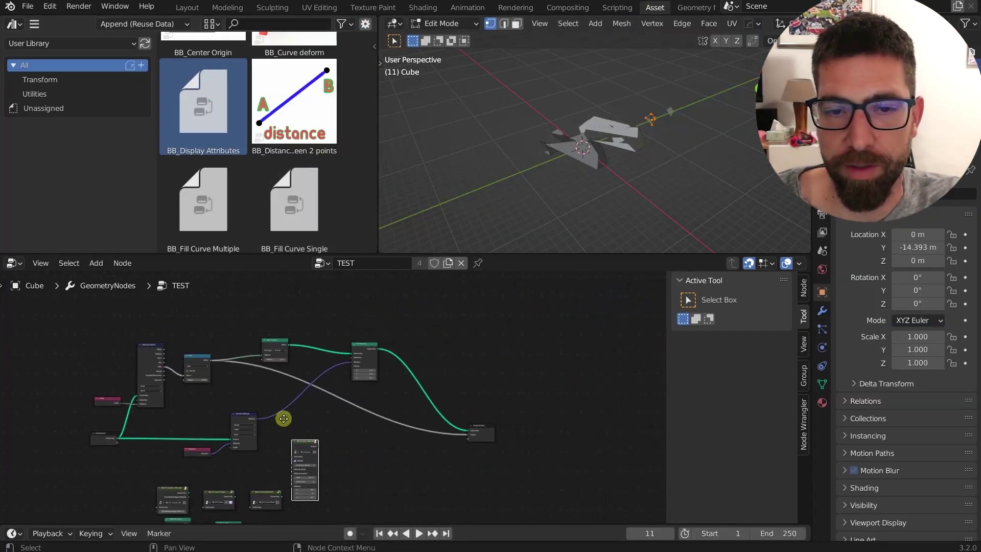
scroll(297, 440, up, 3)
drag(307, 443, 444, 323)
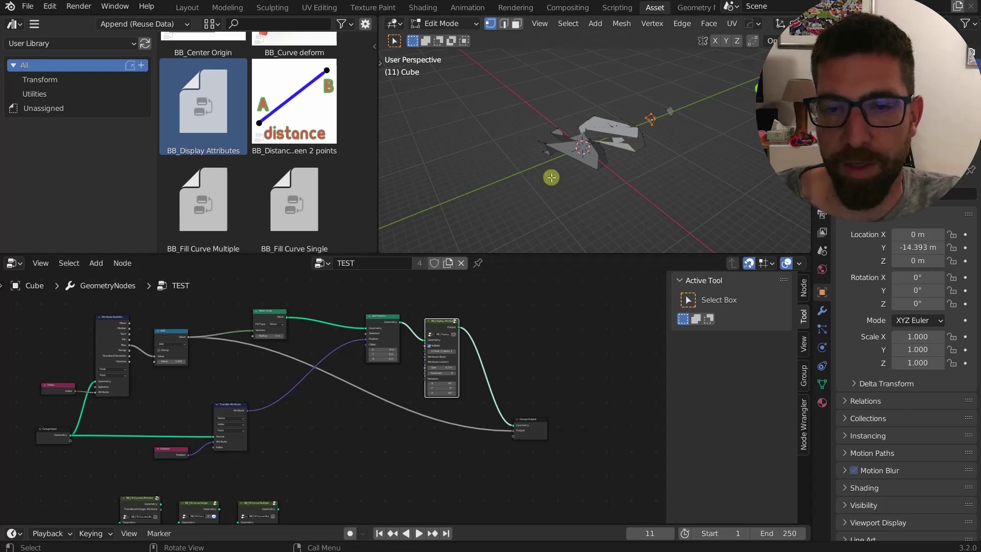
Step: Return to the Geometry Nodes workspace and examine the index labels on the filled shape's vertices
click(695, 7)
scroll(596, 139, up, 12)
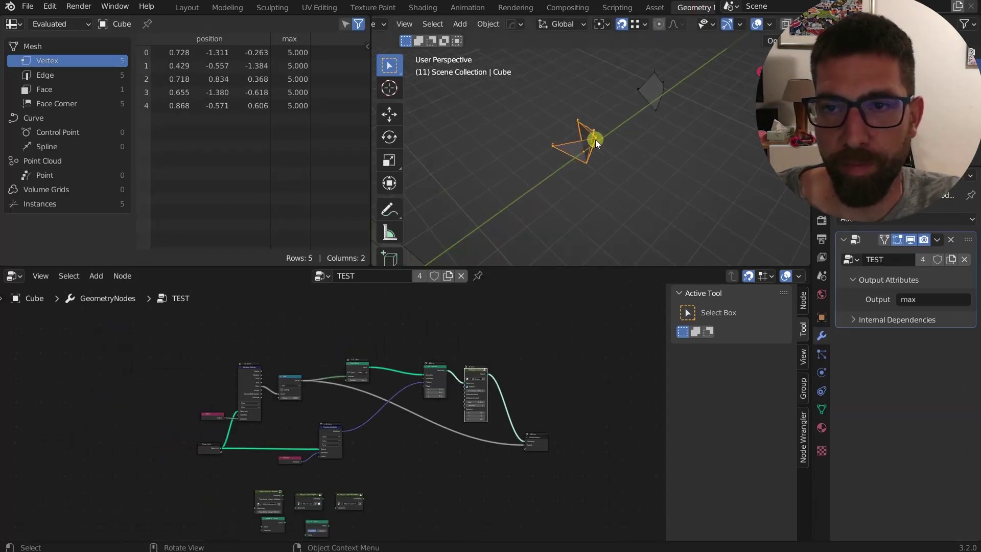
middle_drag(596, 137, 606, 167)
scroll(537, 143, down, 4)
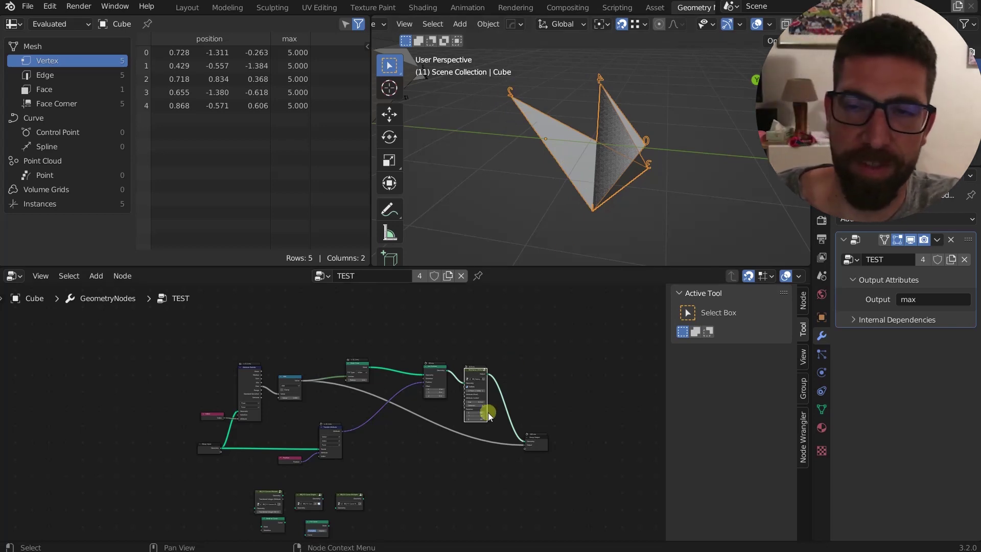
Step: Join the Group Input's two outgoing links in a reroute point and move the Group Input further away to make room
scroll(385, 438, up, 3)
middle_drag(385, 438, 526, 416)
scroll(291, 448, up, 4)
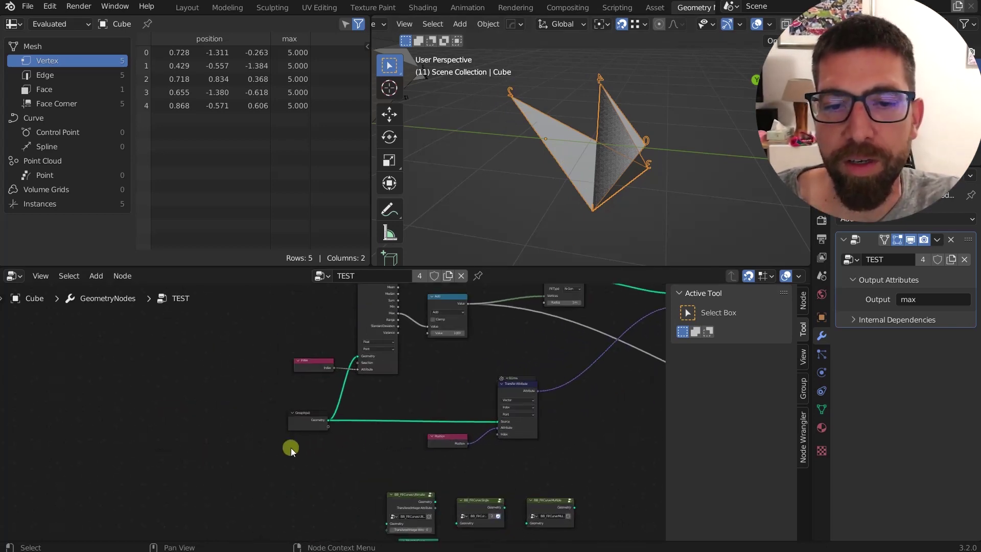
drag(312, 416, 171, 414)
shift+right_drag(265, 389, 296, 455)
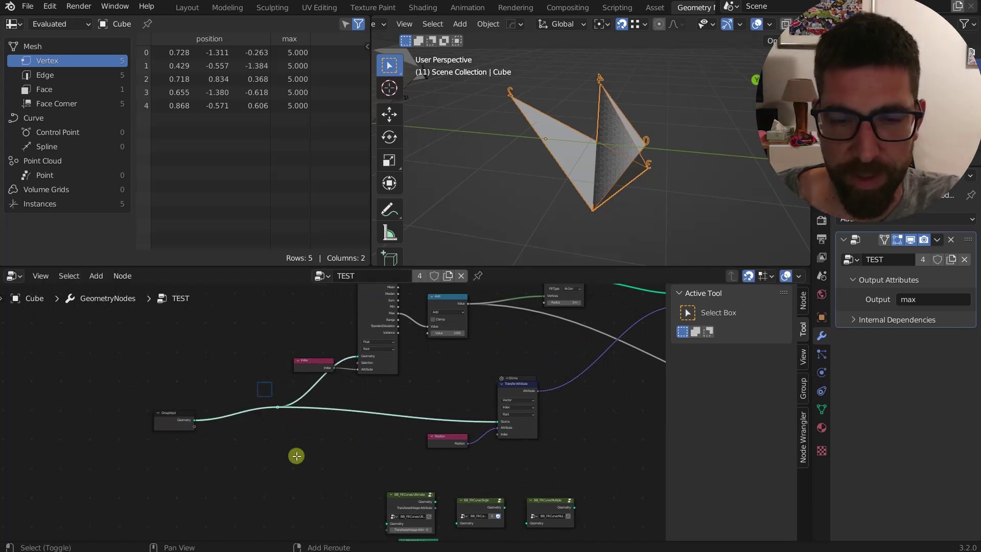
key(g)
click(332, 455)
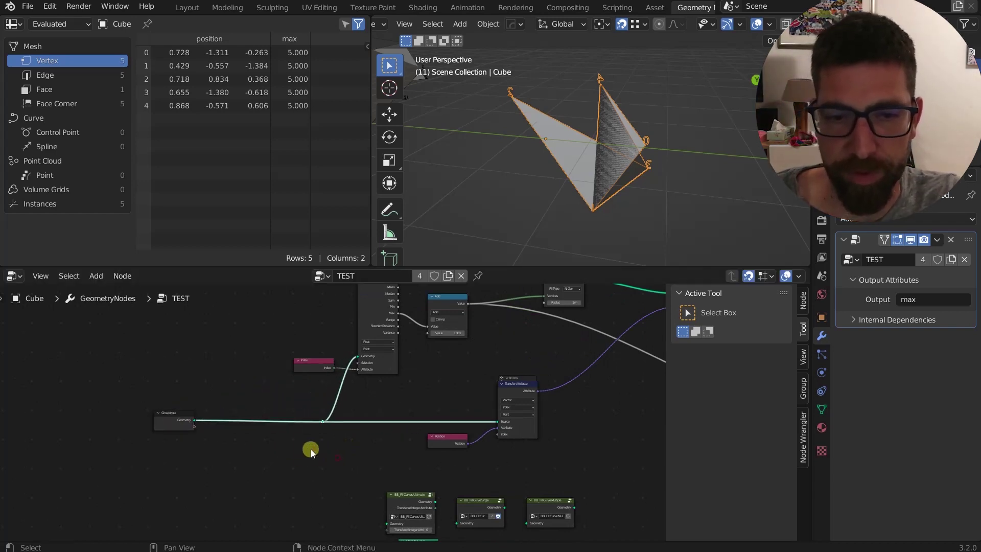
drag(168, 413, 88, 412)
Step: Insert a Mesh to Curve node between the Group Input and the reroute point
scroll(200, 397, down, 2)
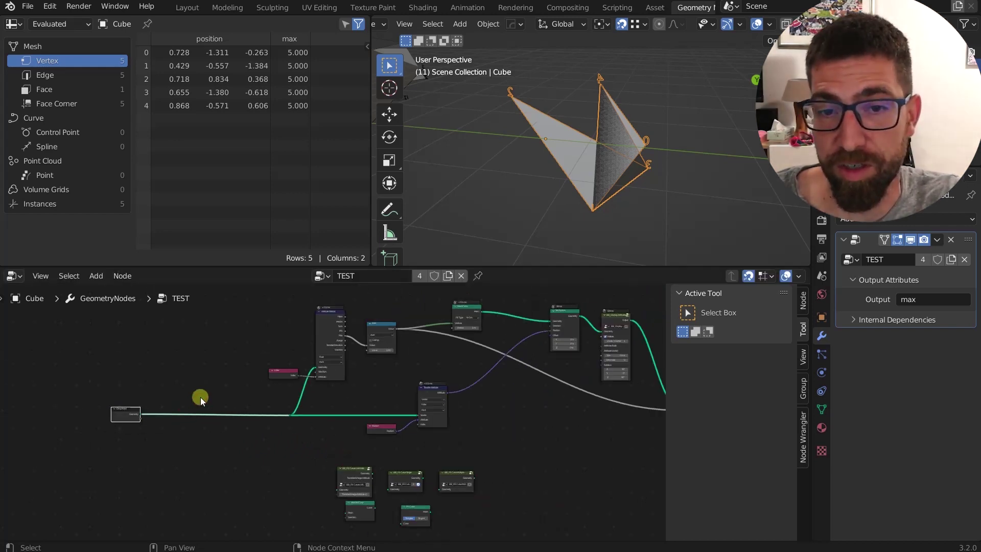
scroll(200, 397, down, 2)
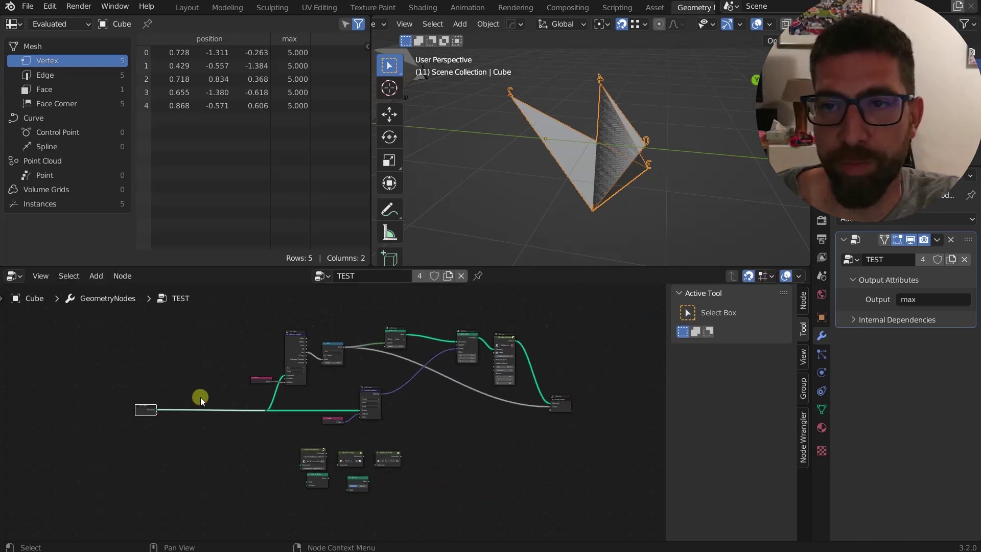
scroll(200, 397, down, 3)
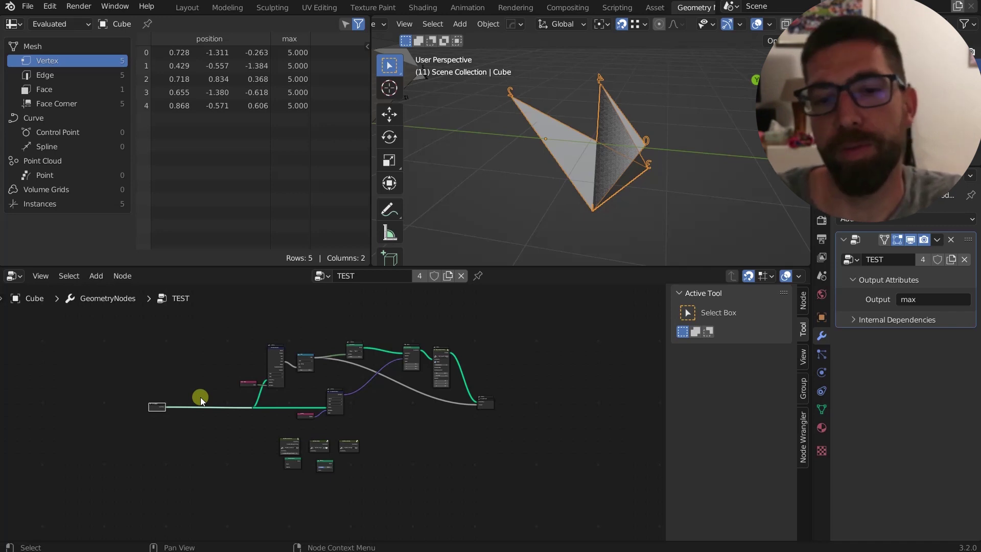
scroll(201, 396, up, 3)
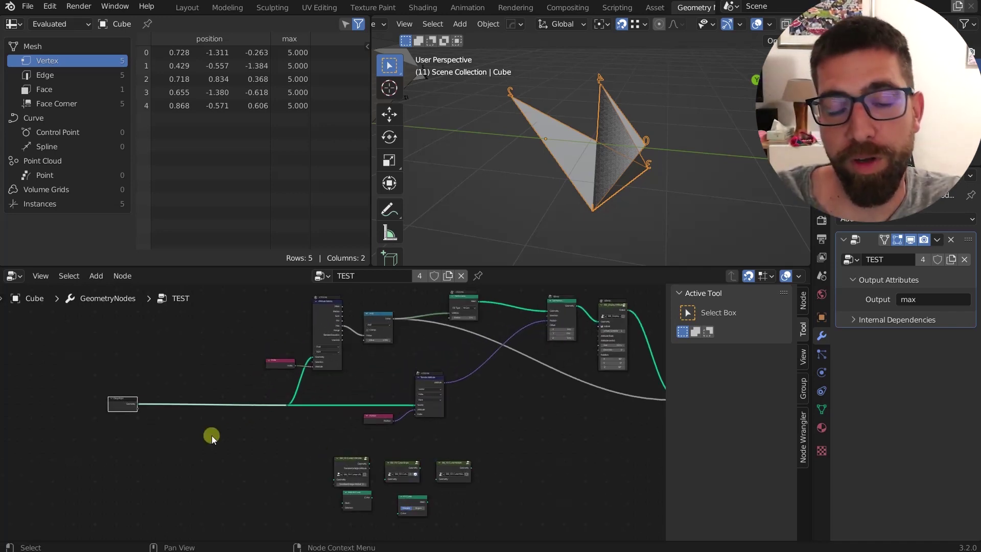
key(Tab)
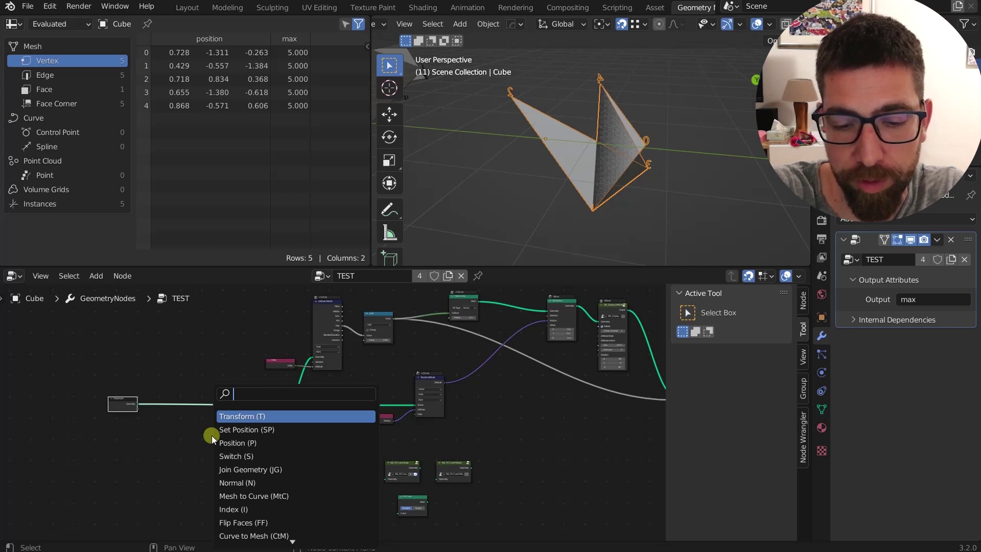
text(mesh)
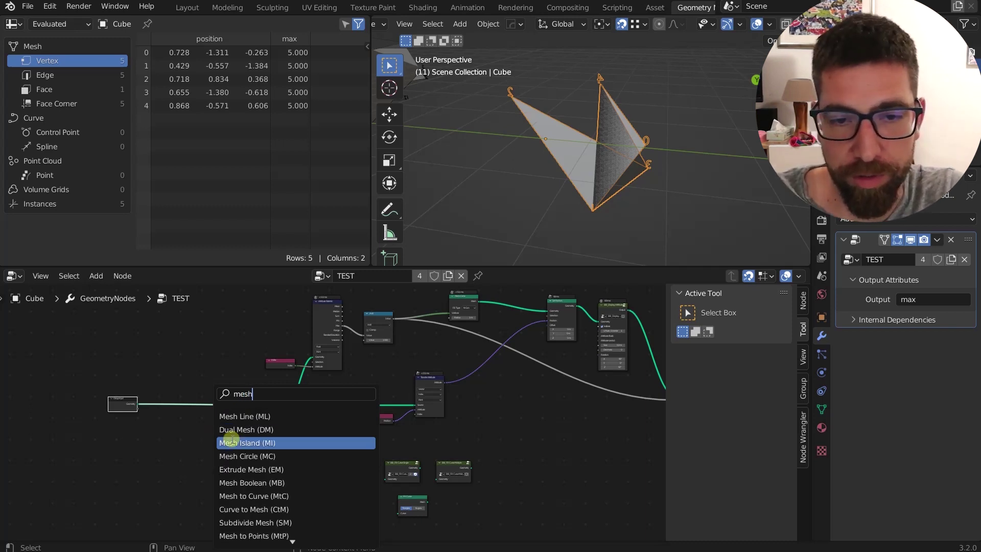
text( to)
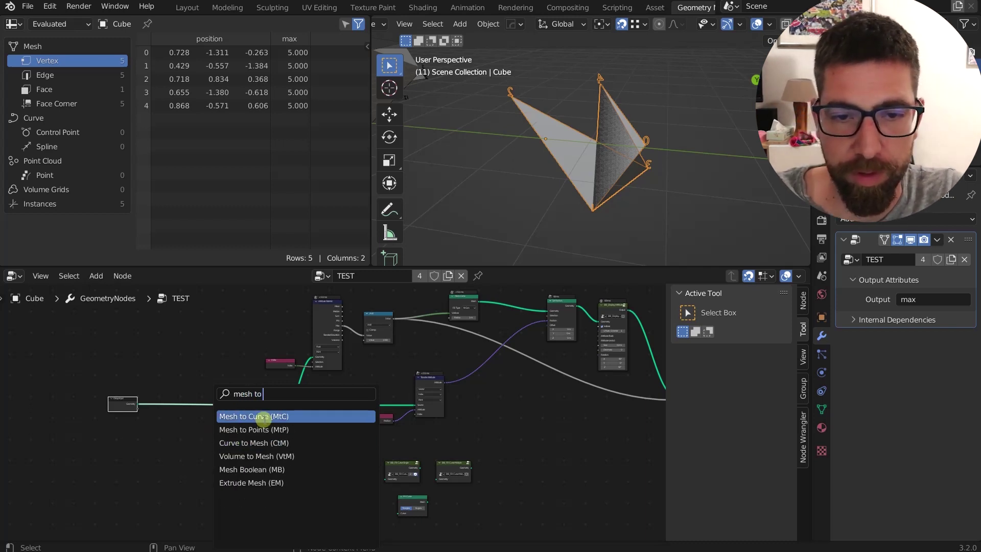
click(263, 416)
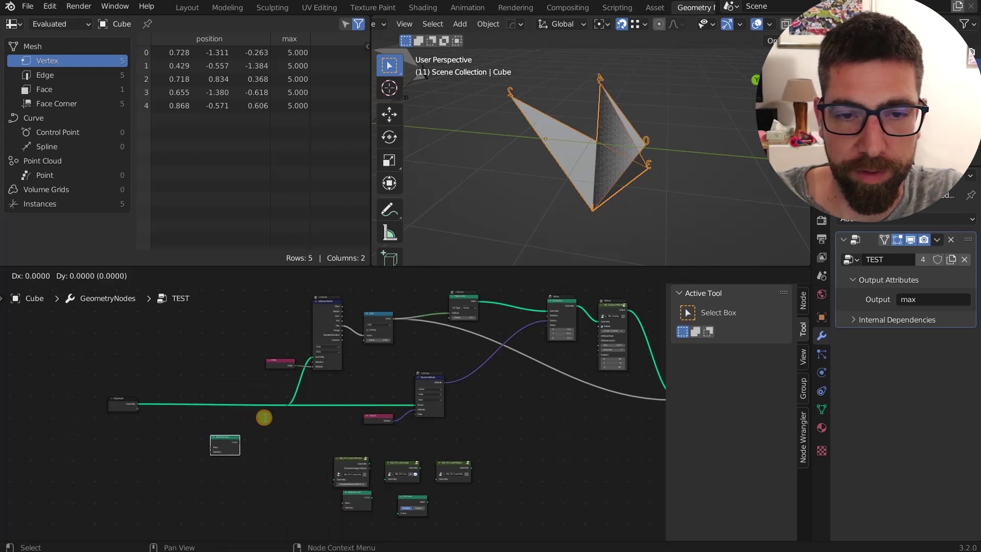
click(212, 376)
Step: Insert a Curve to Mesh node between Mesh to Curve and the reroute point
scroll(212, 418, up, 1)
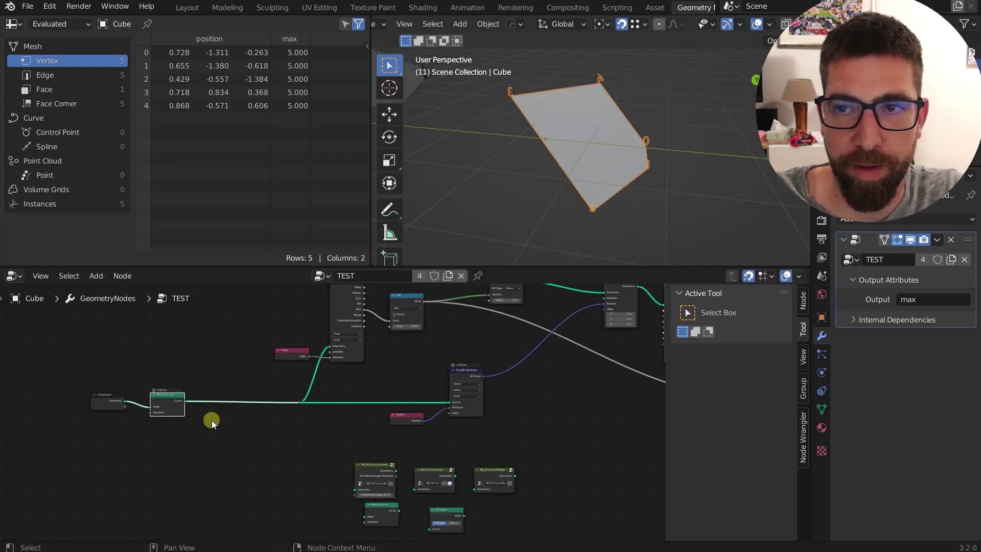
scroll(623, 112, up, 2)
middle_drag(623, 111, 642, 163)
scroll(659, 140, down, 2)
scroll(661, 142, down, 2)
scroll(661, 142, down, 2)
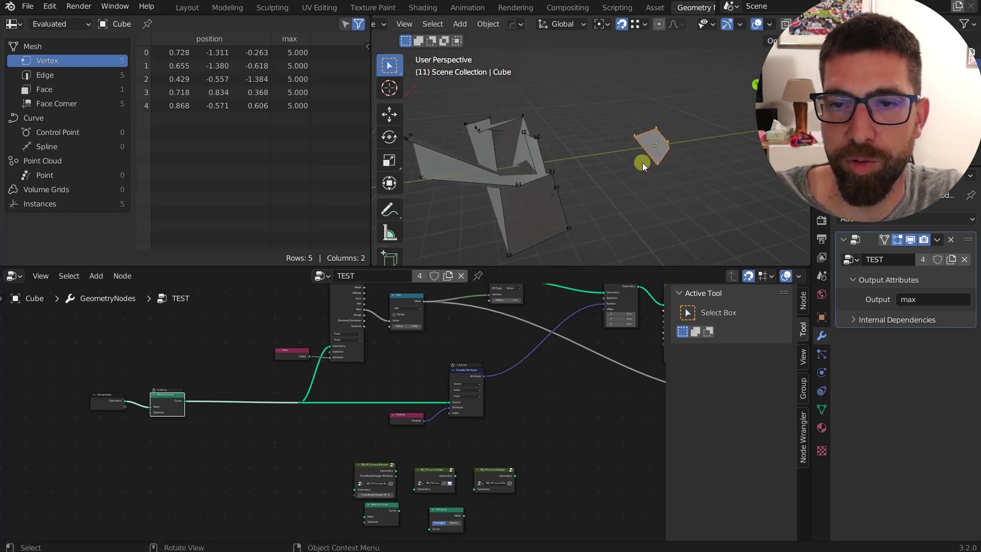
scroll(161, 416, up, 4)
scroll(223, 412, up, 6)
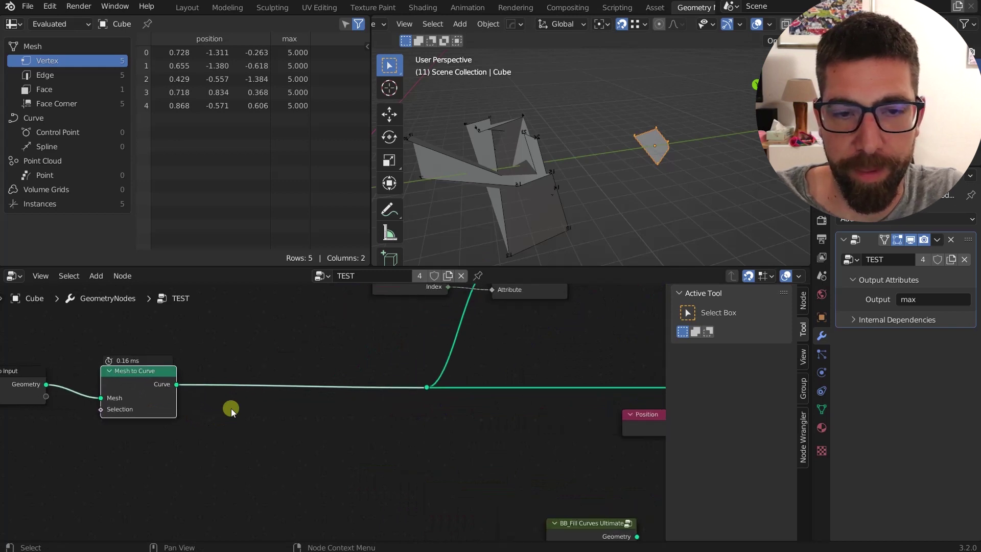
key(Tab)
text(curve to)
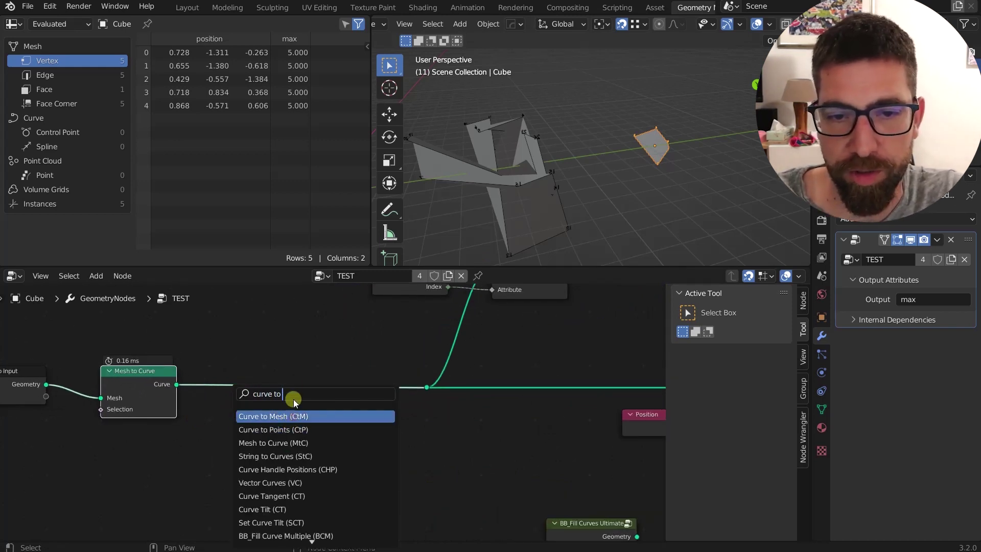
click(293, 416)
click(301, 374)
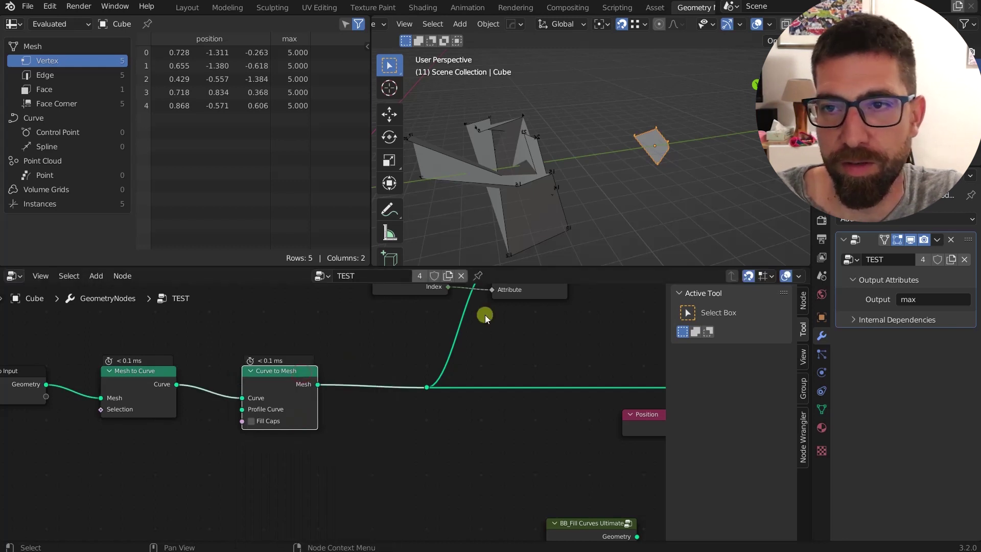
Step: Toggle the TEST modifier's viewport display to compare the filled face with the original outline, leaving the display off
scroll(663, 148, up, 3)
middle_drag(668, 146, 605, 150)
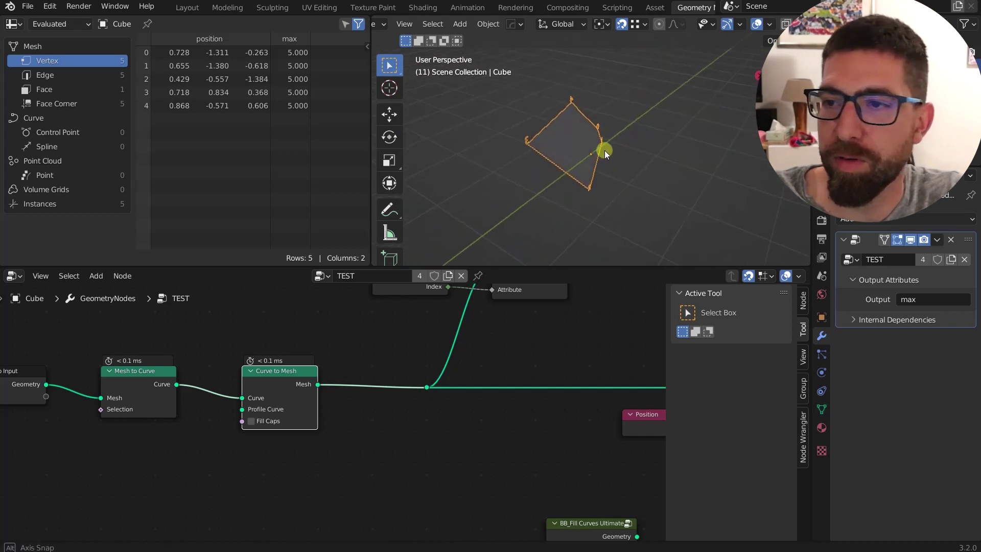
click(910, 239)
click(910, 239)
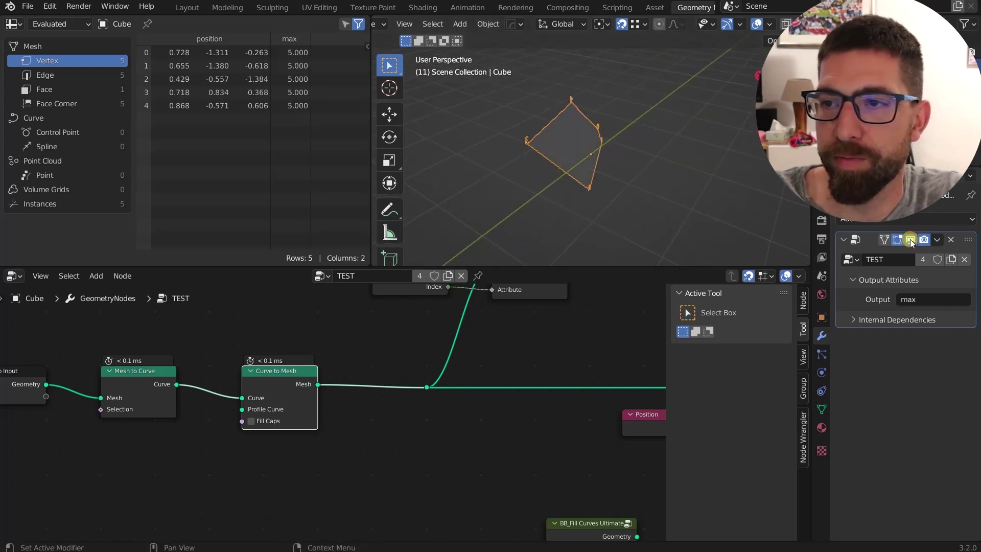
click(909, 239)
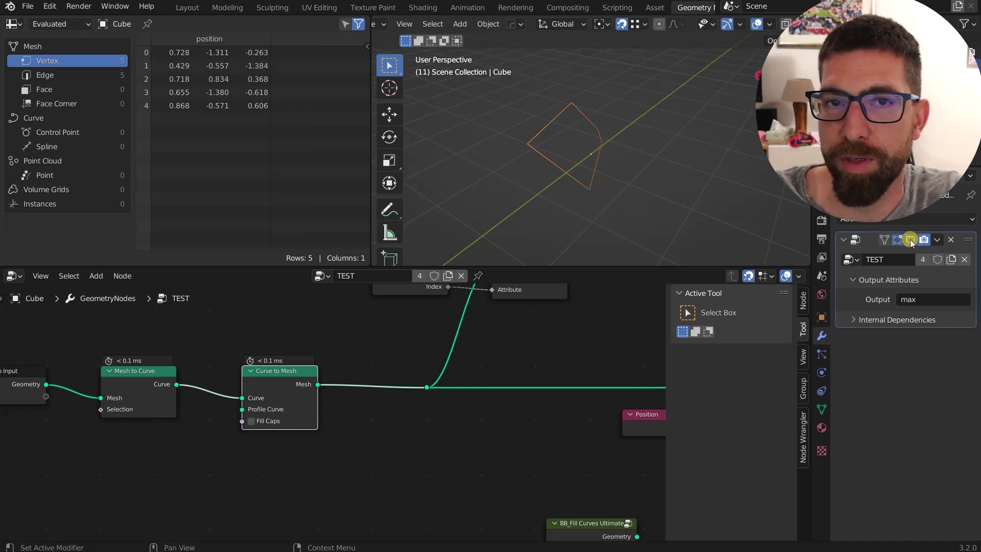
click(910, 239)
click(909, 239)
middle_drag(618, 179, 562, 151)
Step: Detach the Group Input and Group Output from the fill node chain and link the Group Input's Geometry directly to the Group Output
scroll(381, 435, down, 15)
middle_drag(373, 414, 310, 405)
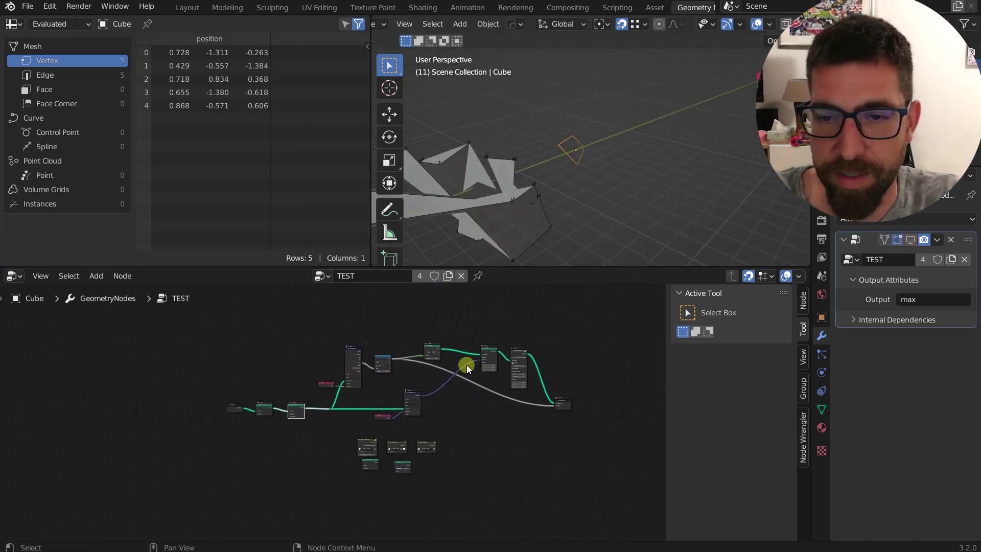
drag(549, 312, 261, 417)
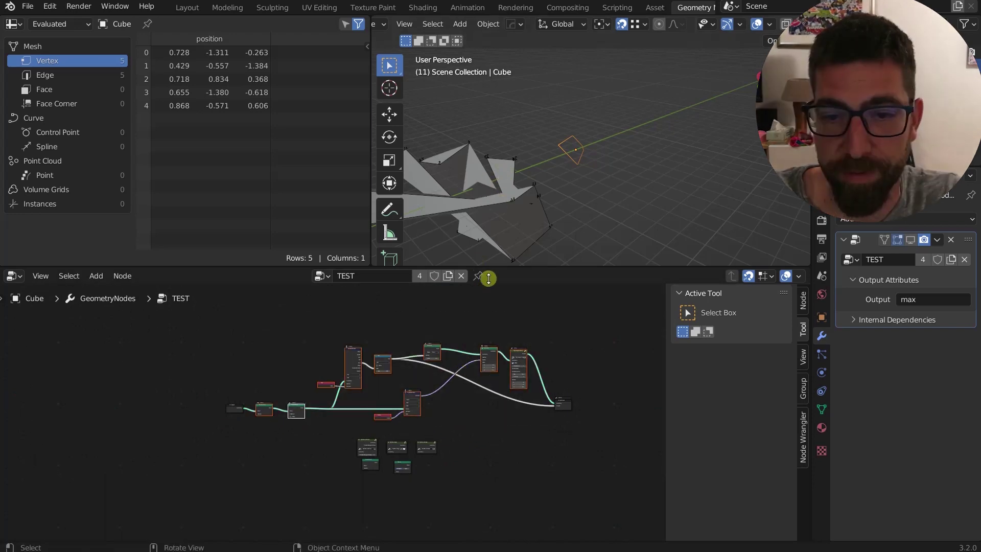
scroll(388, 444, up, 4)
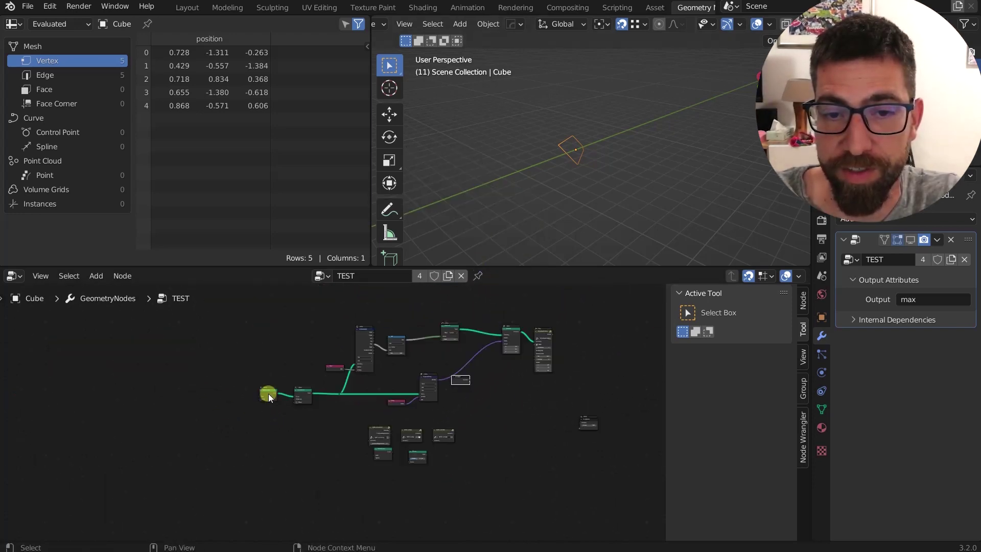
drag(461, 378, 313, 424)
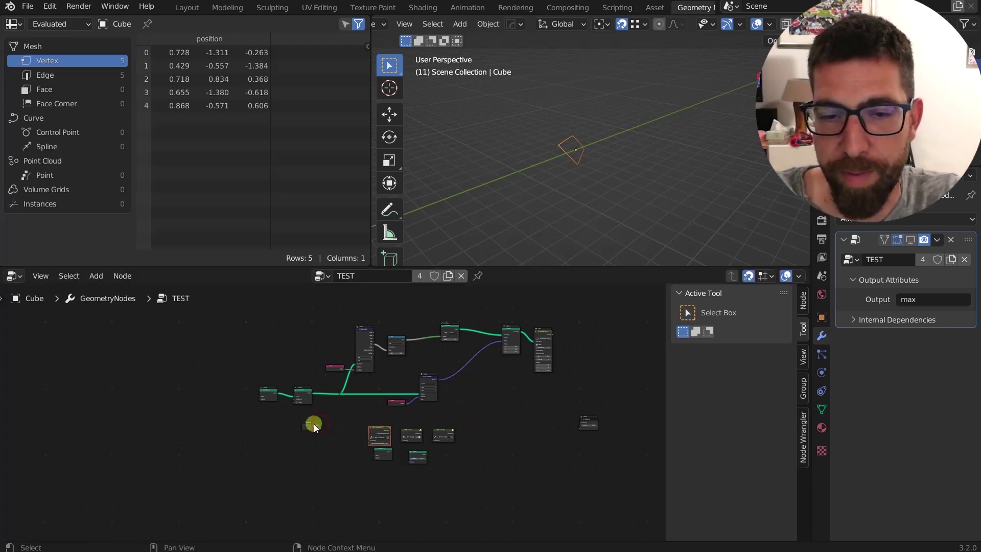
alt+right_drag(311, 424, 586, 422)
Step: Move the three BB_Fill group nodes below the direct link and delete the two unused nodes beneath them
scroll(415, 438, up, 2)
drag(486, 430, 305, 485)
drag(352, 432, 435, 447)
key(ctrl+x)
middle_drag(495, 443, 406, 435)
scroll(497, 423, up, 9)
scroll(407, 438, down, 6)
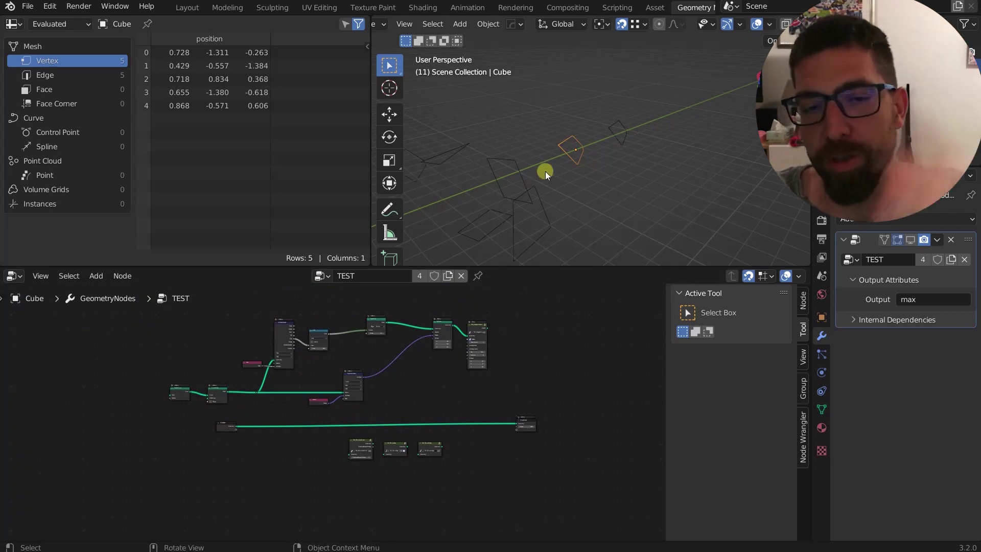
Step: Examine the Attribute Statistic node's Index input and Max output, and the Add node that sets the Mesh Circle's vertex count
scroll(463, 206, up, 1)
scroll(411, 406, up, 1)
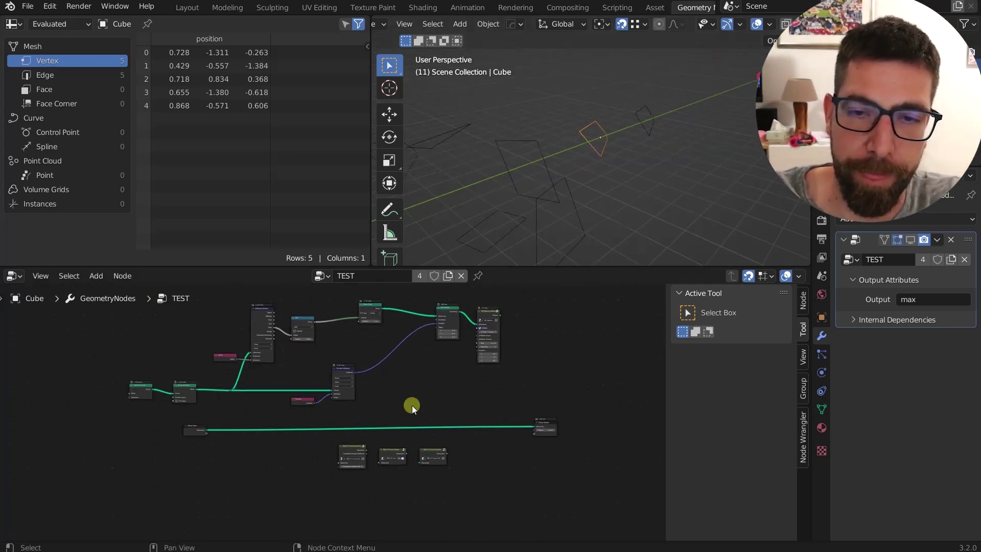
scroll(412, 405, up, 3)
middle_drag(411, 406, 473, 444)
scroll(298, 345, up, 7)
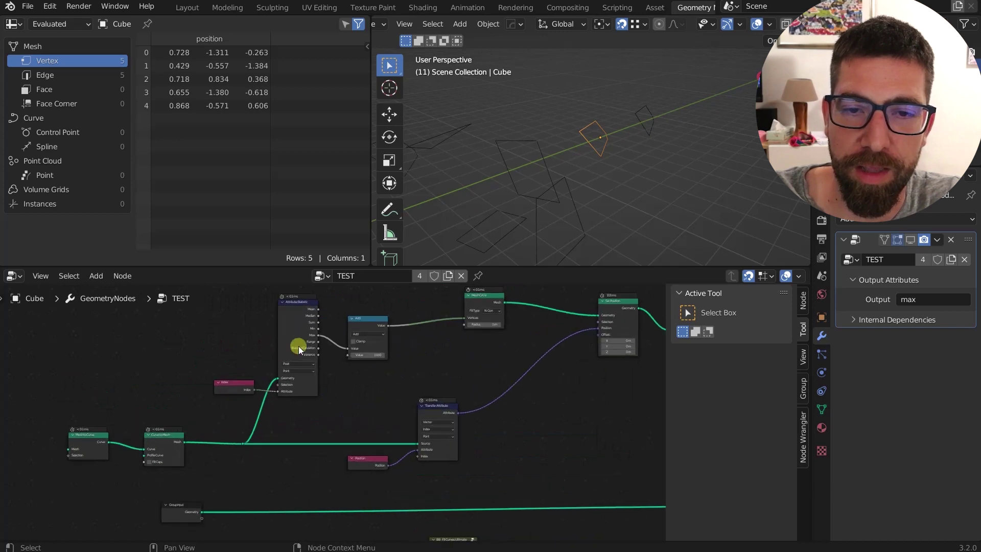
click(299, 323)
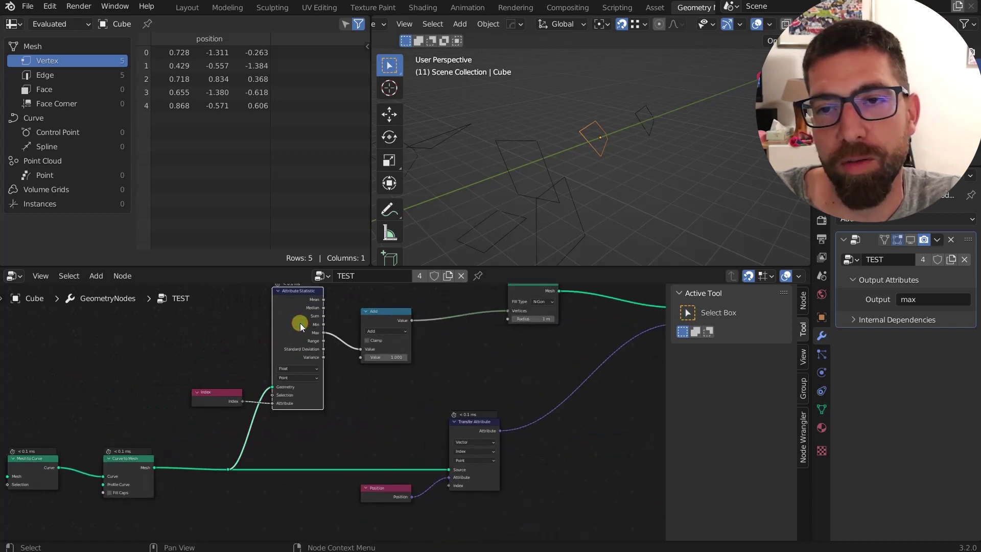
scroll(300, 322, up, 2)
mouse_move(300, 323)
middle_down()
mouse_move(299, 370)
mouse_move(286, 368)
mouse_move(293, 336)
middle_up()
scroll(300, 370, up, 2)
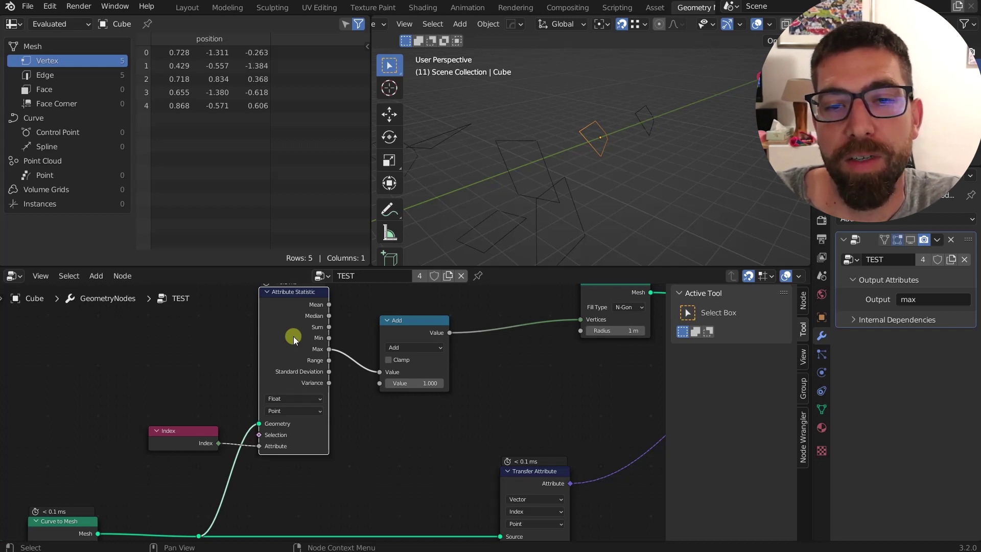
scroll(297, 356, up, 1)
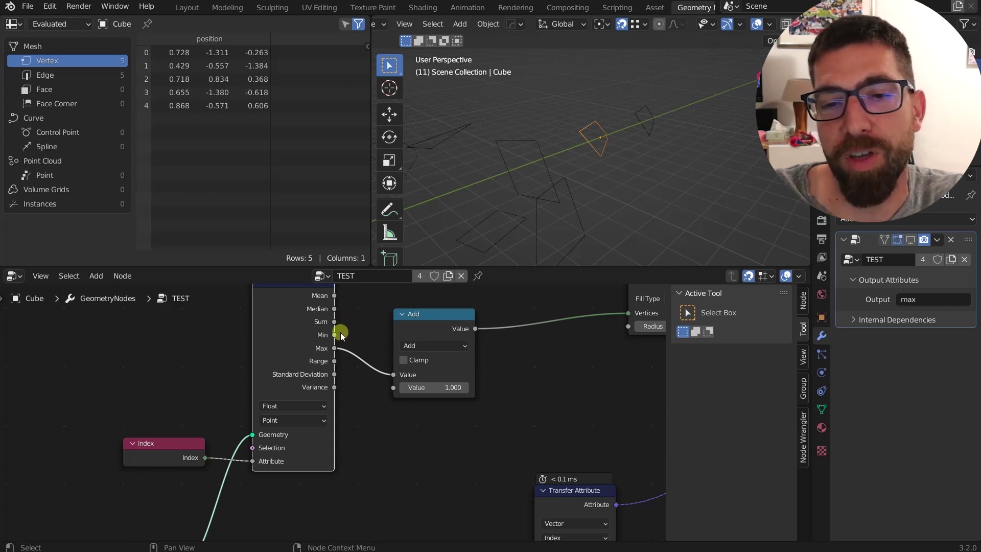
mouse_move(335, 324)
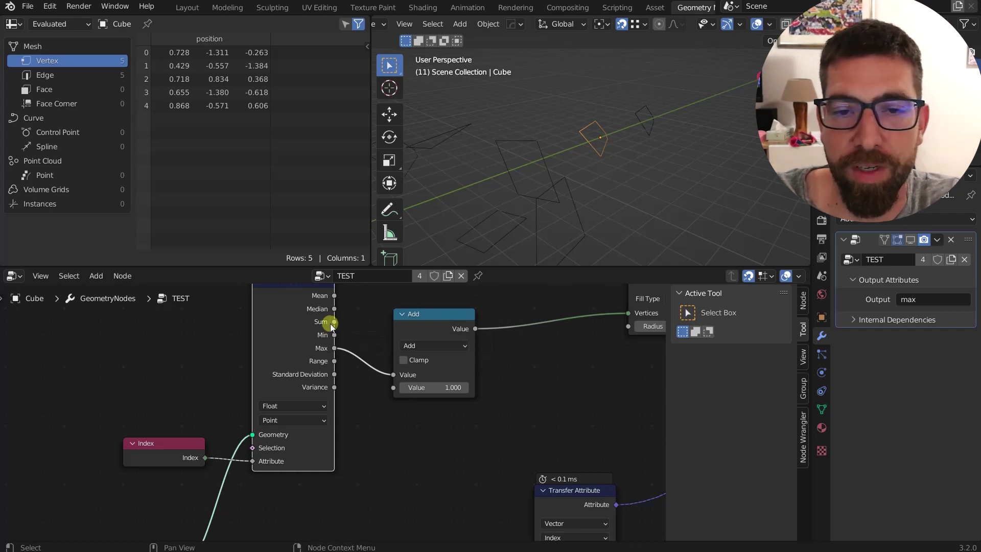
scroll(310, 338, down, 1)
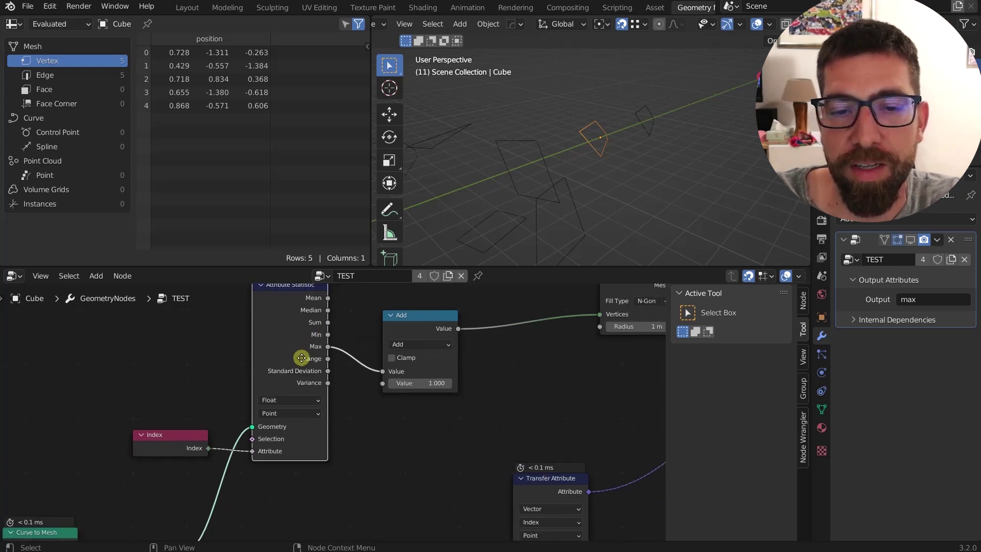
scroll(303, 358, down, 1)
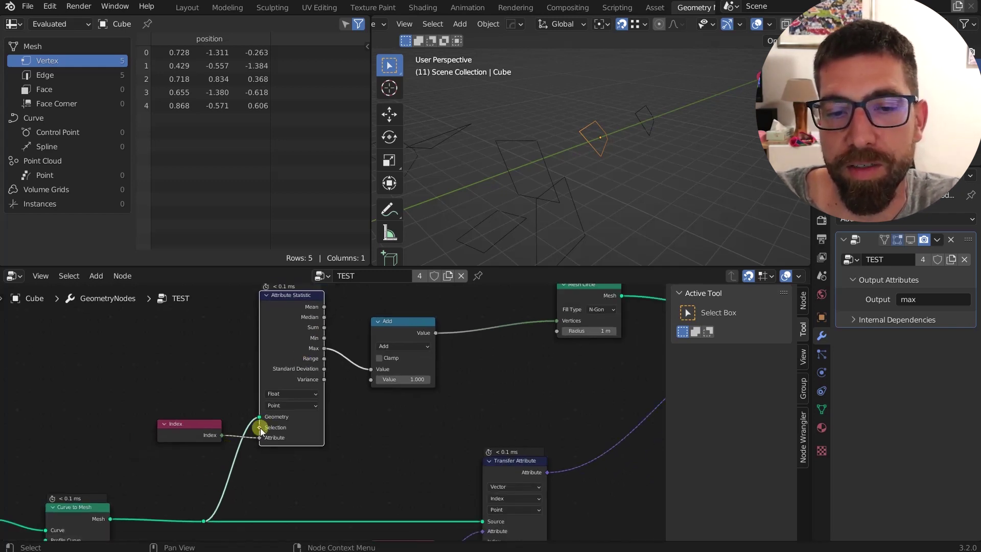
scroll(260, 428, up, 2)
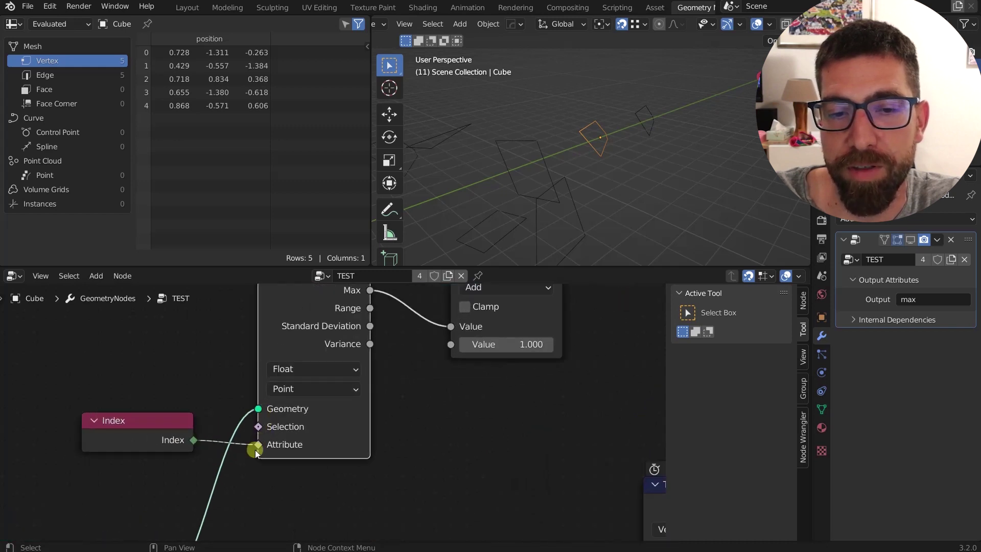
scroll(254, 428, down, 4)
middle_drag(269, 401, 257, 464)
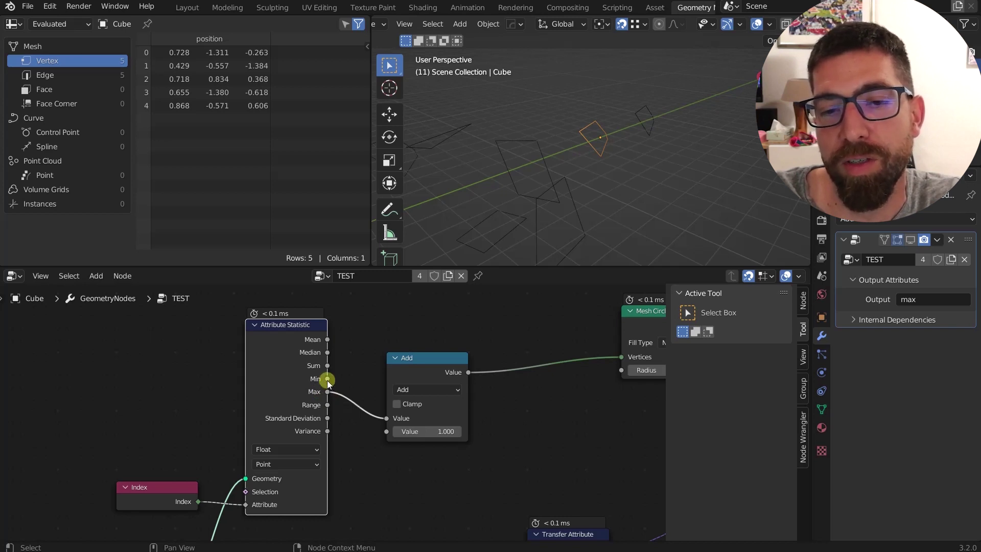
scroll(326, 380, down, 2)
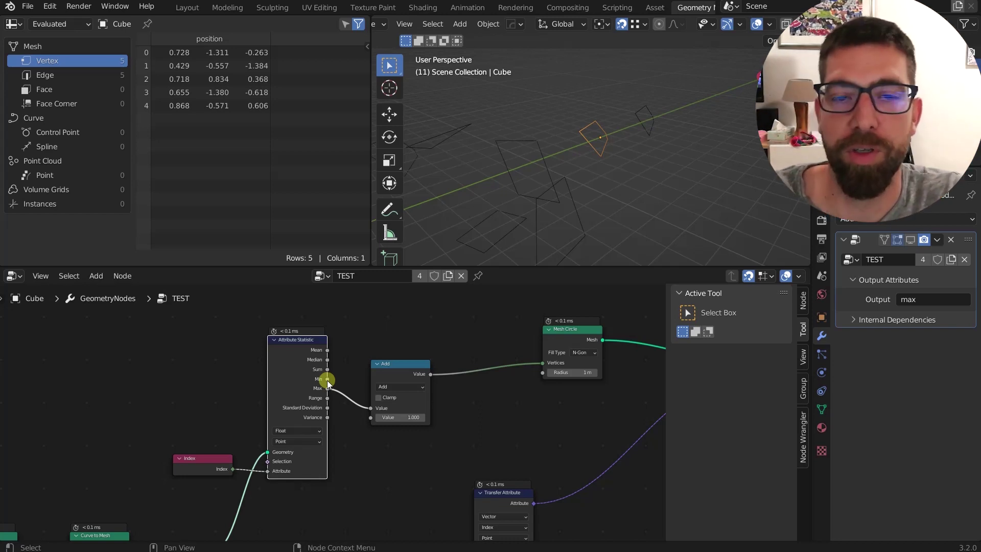
scroll(324, 386, up, 3)
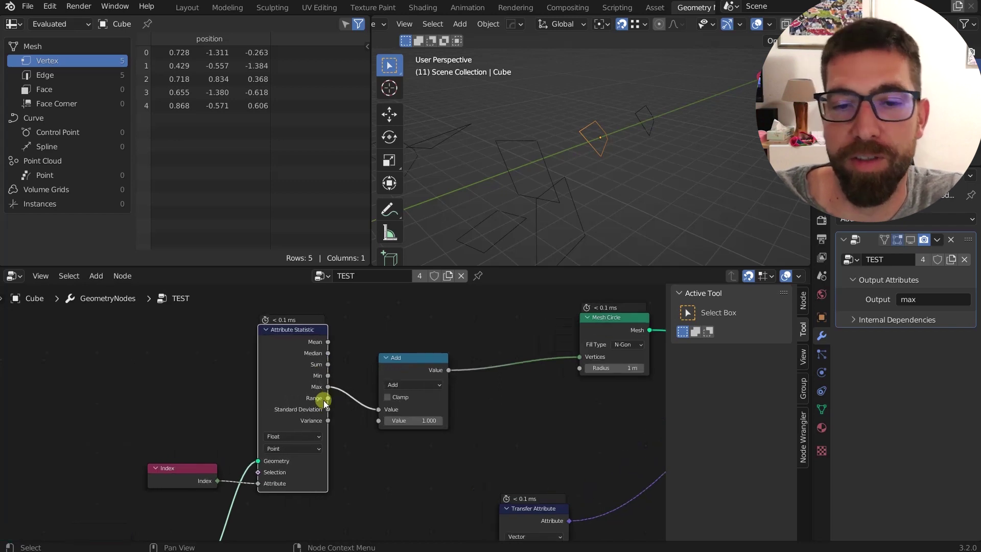
scroll(331, 384, up, 2)
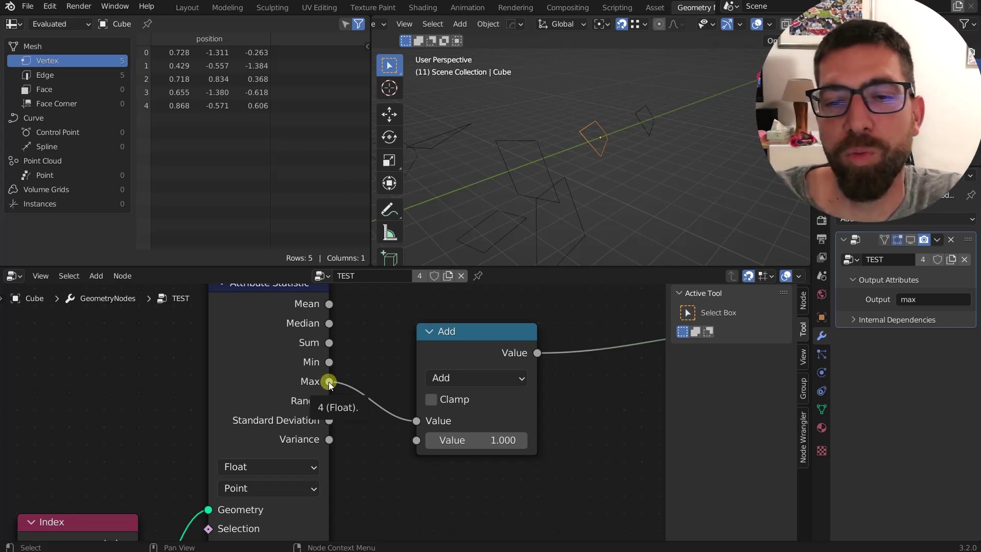
scroll(329, 382, down, 1)
scroll(329, 382, down, 2)
scroll(329, 382, down, 1)
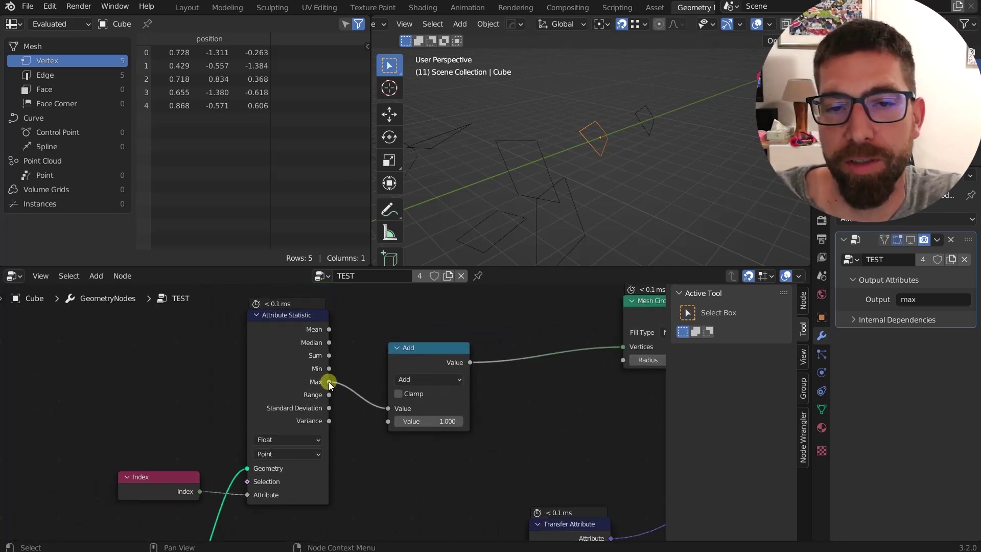
scroll(329, 383, down, 2)
middle_drag(329, 377, 317, 365)
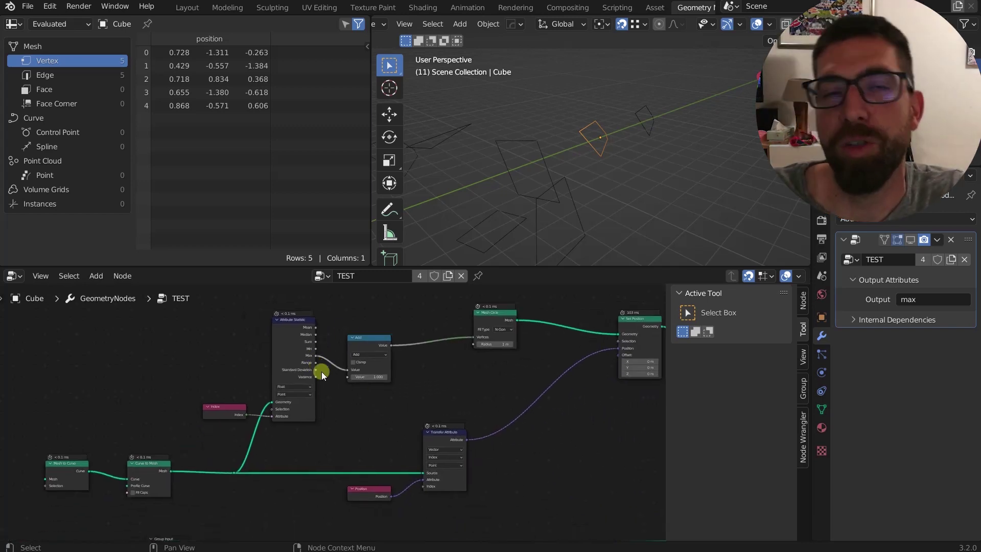
scroll(321, 372, down, 3)
middle_drag(321, 372, 309, 397)
scroll(325, 382, up, 1)
scroll(327, 378, up, 2)
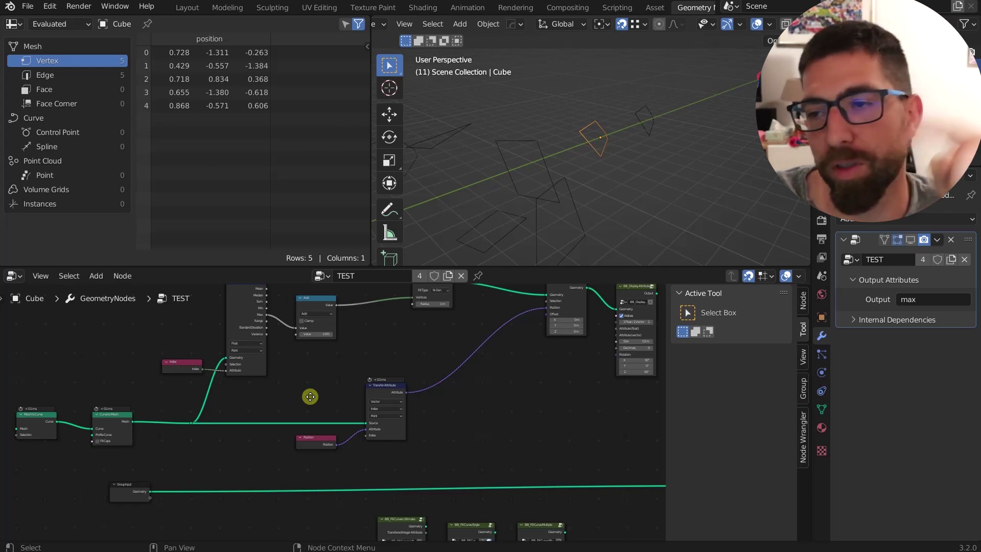
Step: Open the BB_Fill Curve Multiple group for inspection
middle_drag(320, 438, 267, 340)
scroll(424, 472, up, 3)
middle_drag(419, 475, 388, 475)
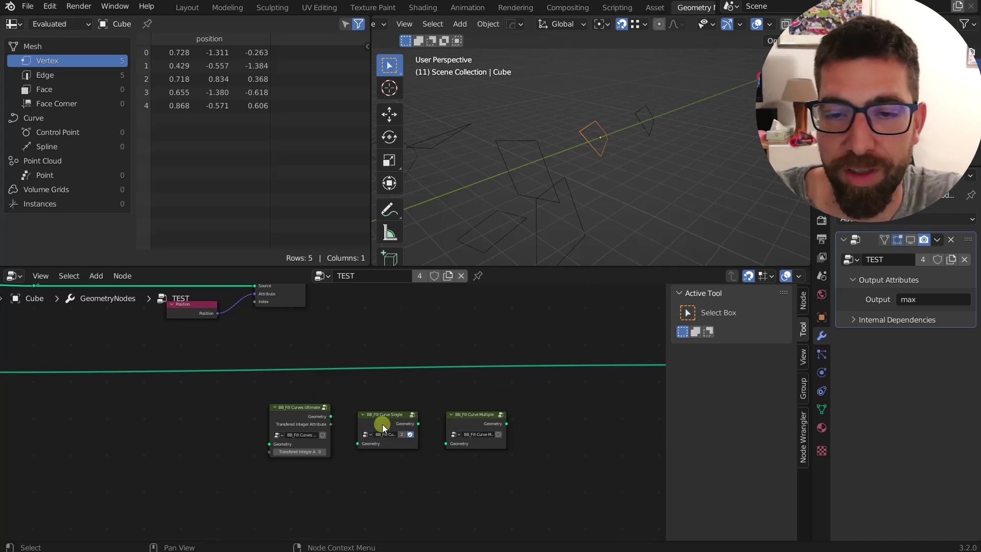
click(474, 425)
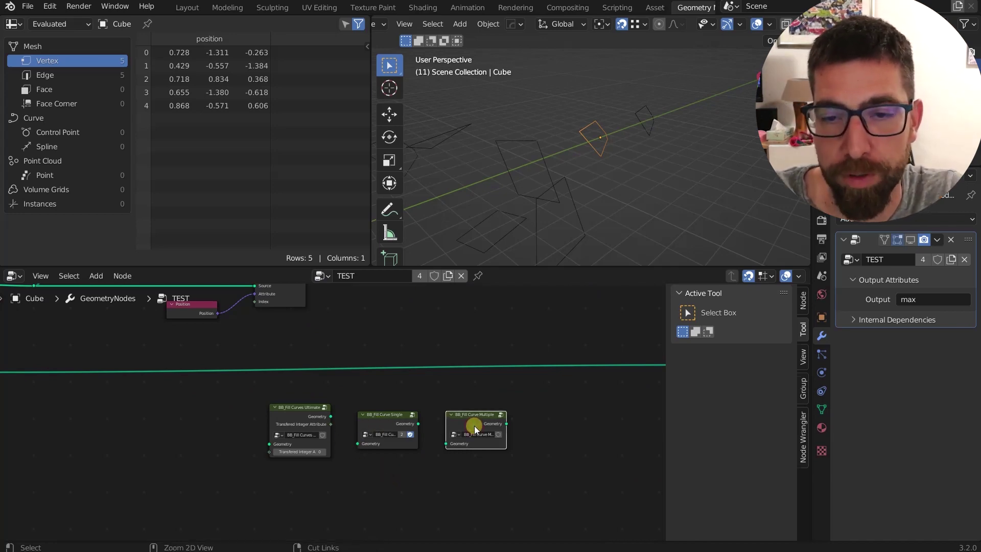
key(Tab)
scroll(345, 352, down, 10)
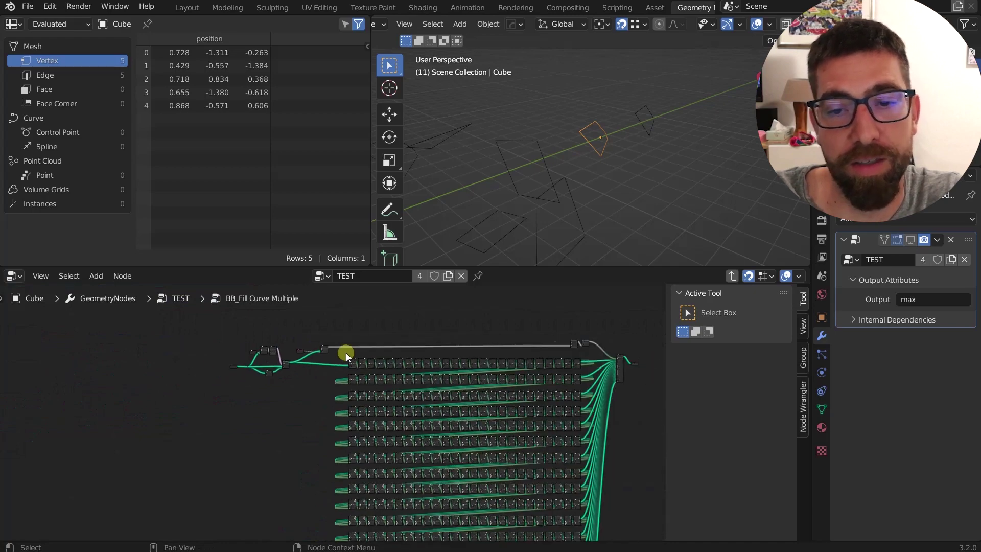
Step: Examine the rows of chained LoopHelp Fill Curve nodes, going through the first row's nodes one by one
middle_drag(354, 368, 346, 301)
middle_drag(350, 339, 350, 425)
scroll(373, 378, up, 4)
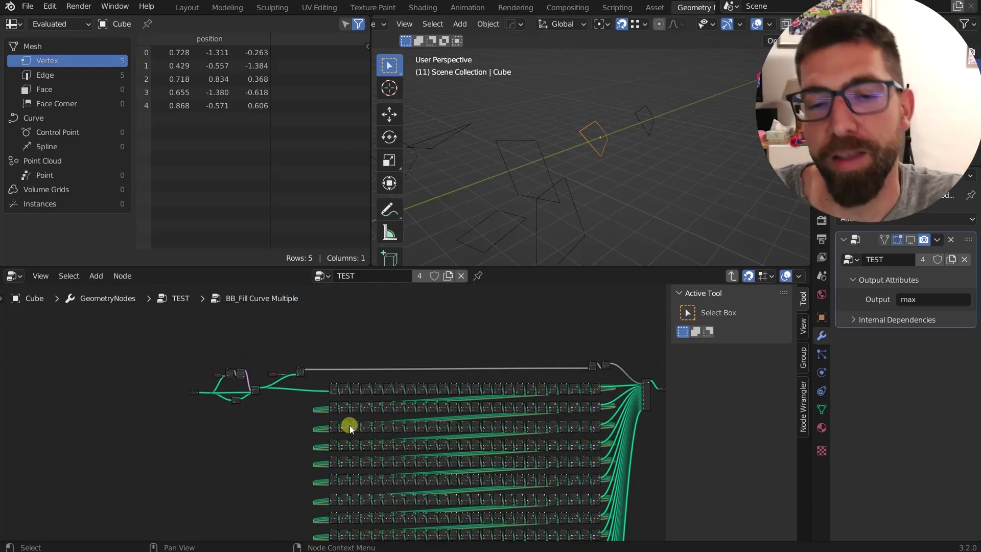
scroll(350, 425, up, 3)
scroll(342, 406, up, 4)
click(320, 350)
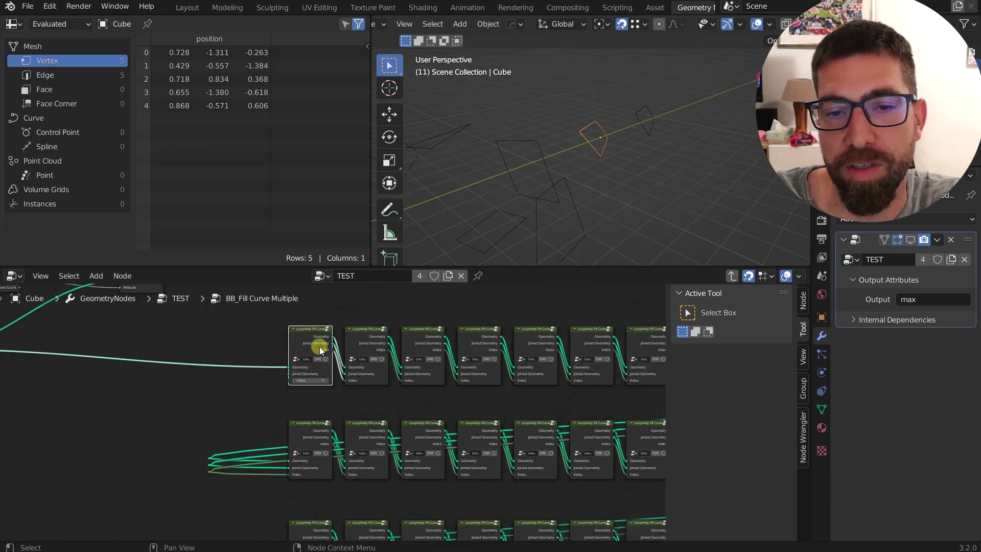
click(369, 342)
click(309, 341)
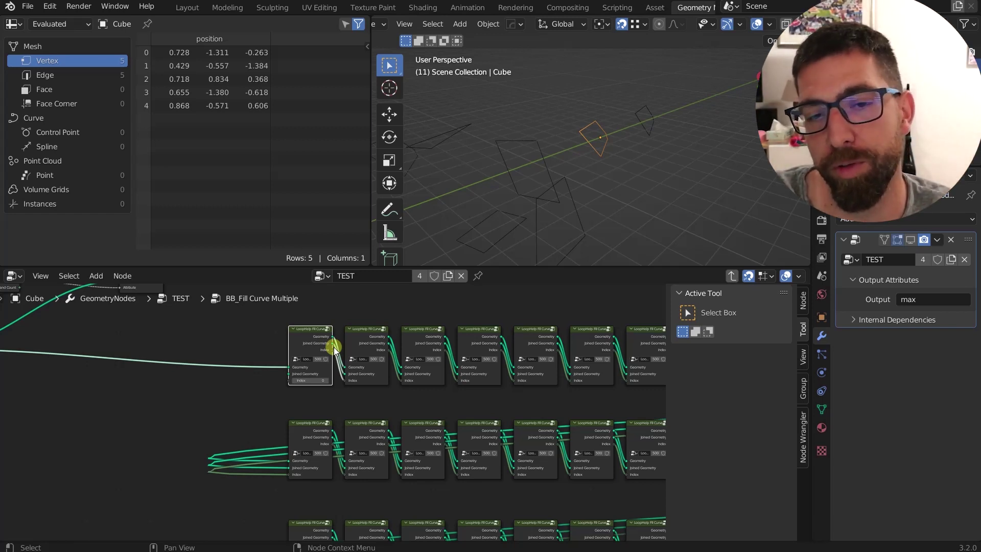
click(365, 340)
click(412, 335)
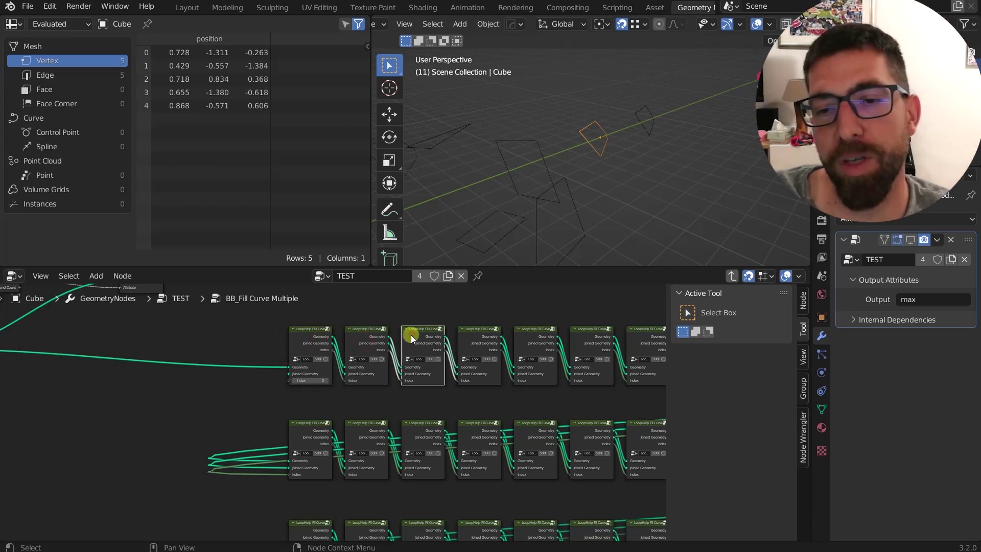
click(467, 335)
click(530, 336)
click(594, 336)
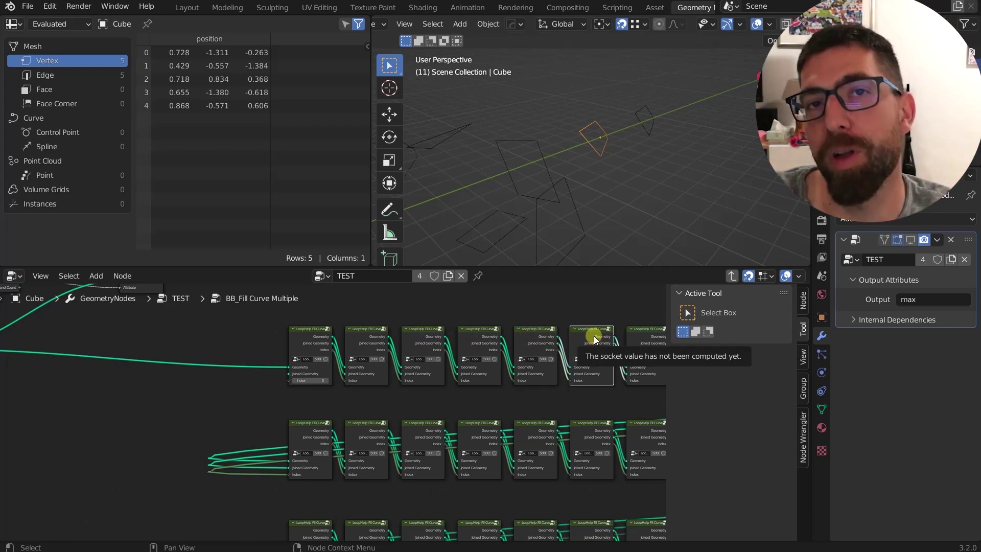
scroll(412, 355, down, 6)
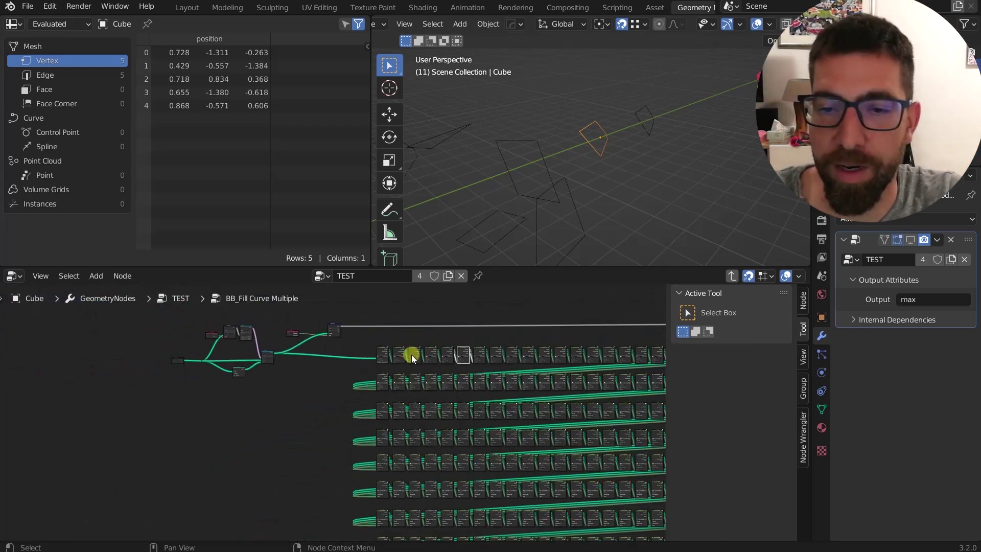
middle_drag(449, 451, 382, 362)
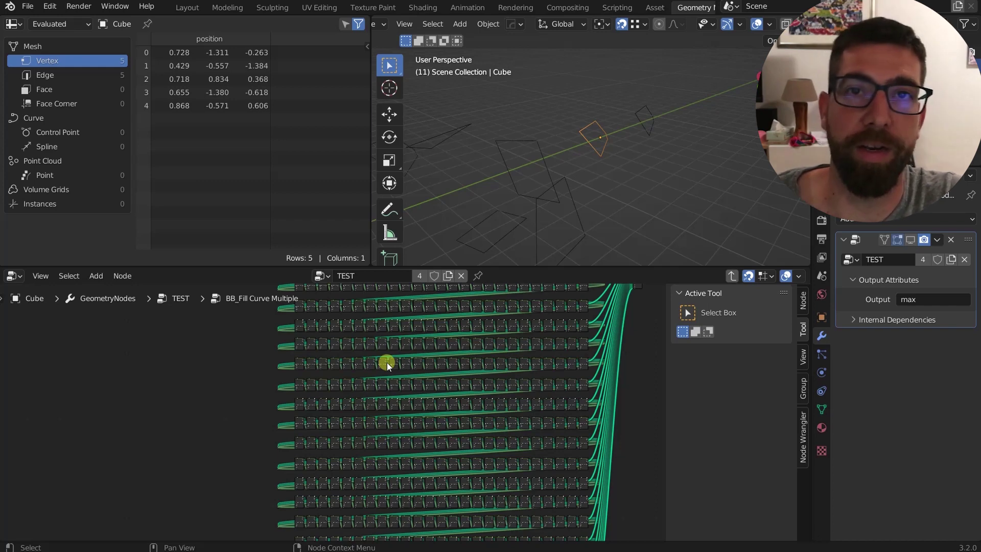
scroll(387, 362, down, 4)
middle_drag(394, 398, 396, 409)
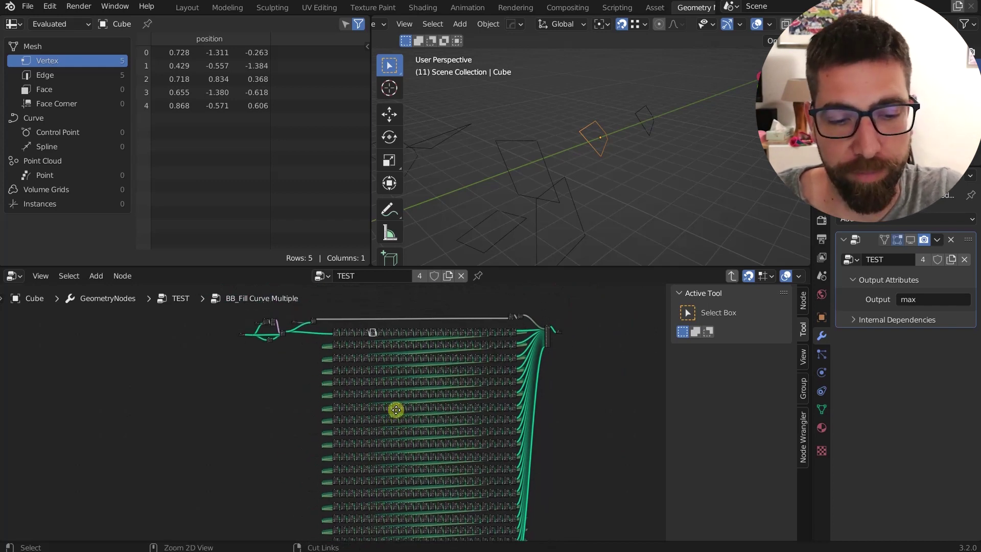
Step: Open the LoopHelp Fill Curve group and examine how Mesh Island and Separate Geometry feed BB_Fill Curve Single
key(Tab)
scroll(372, 424, up, 8)
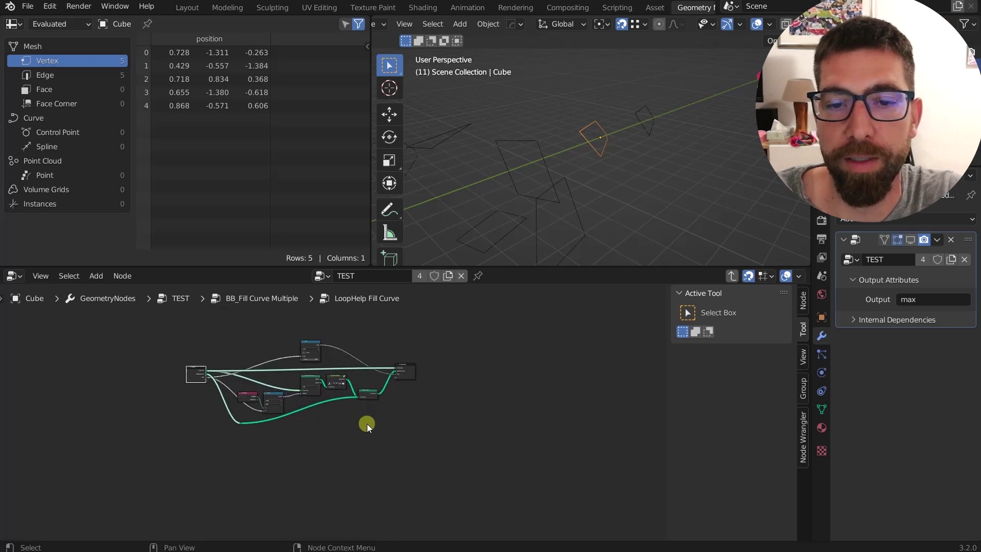
scroll(460, 385, down, 5)
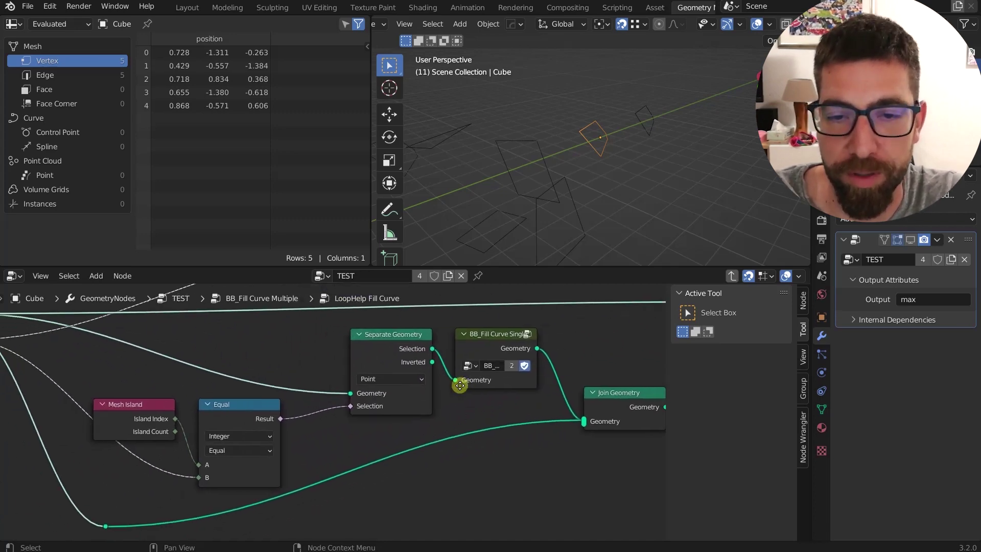
Step: Leave both nested groups and return to the three BB_Fill group nodes in the TEST tree
click(732, 276)
click(732, 276)
scroll(409, 428, up, 2)
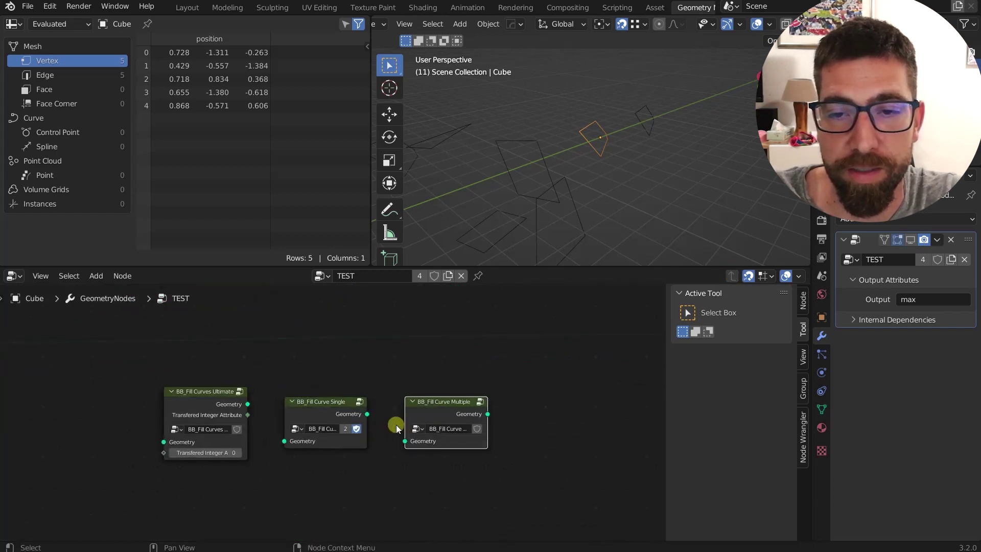
Step: Open the BB_Fill Curve Multiple group and examine the last LoopHelp Fill Curve node at the end of the final row
scroll(444, 413, down, 2)
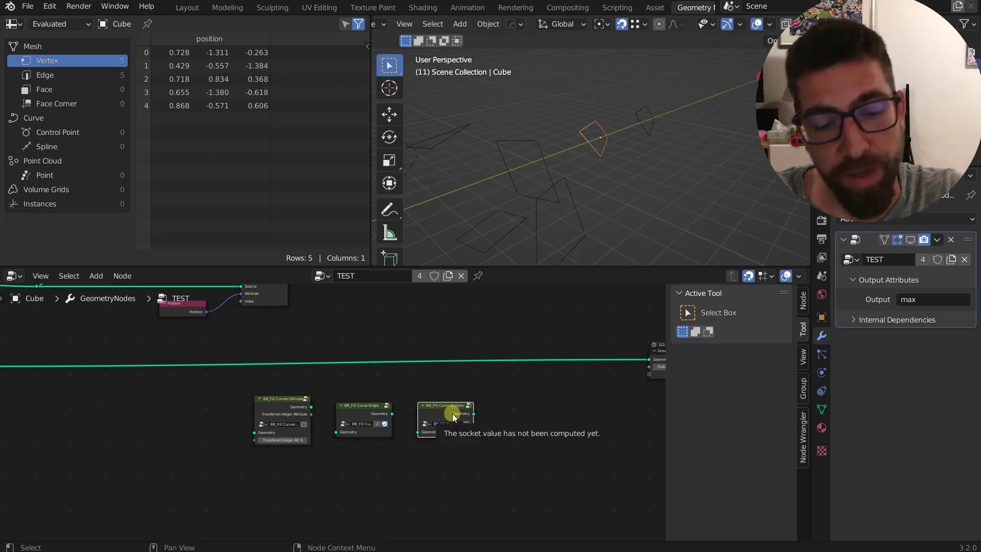
key(Tab)
scroll(406, 380, down, 8)
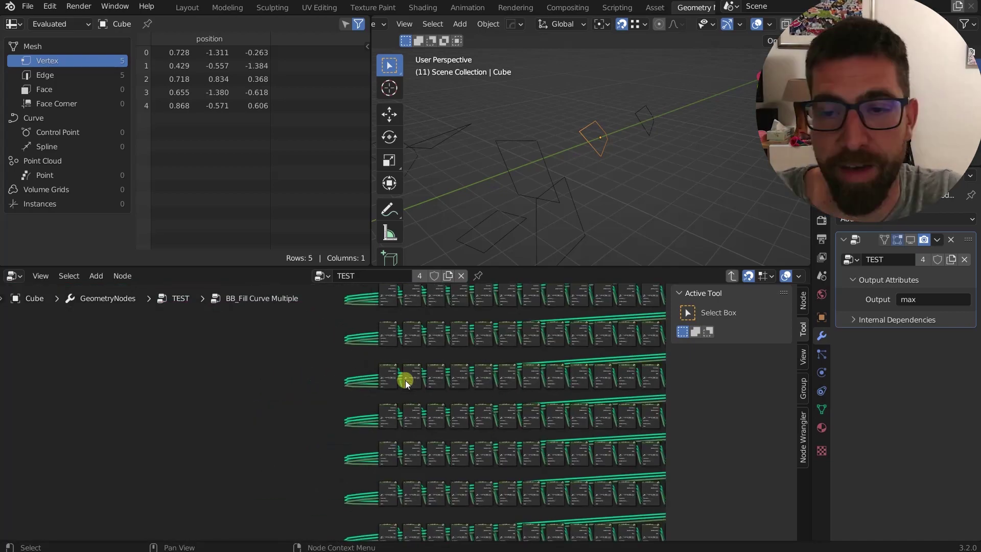
scroll(405, 380, down, 1)
middle_drag(450, 485, 434, 364)
scroll(559, 449, up, 9)
click(533, 430)
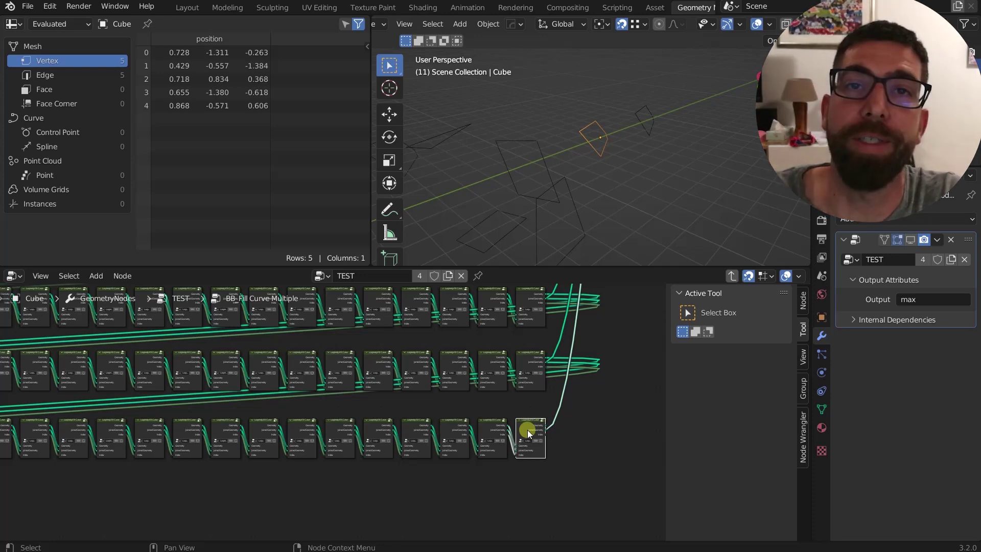
scroll(527, 431, down, 2)
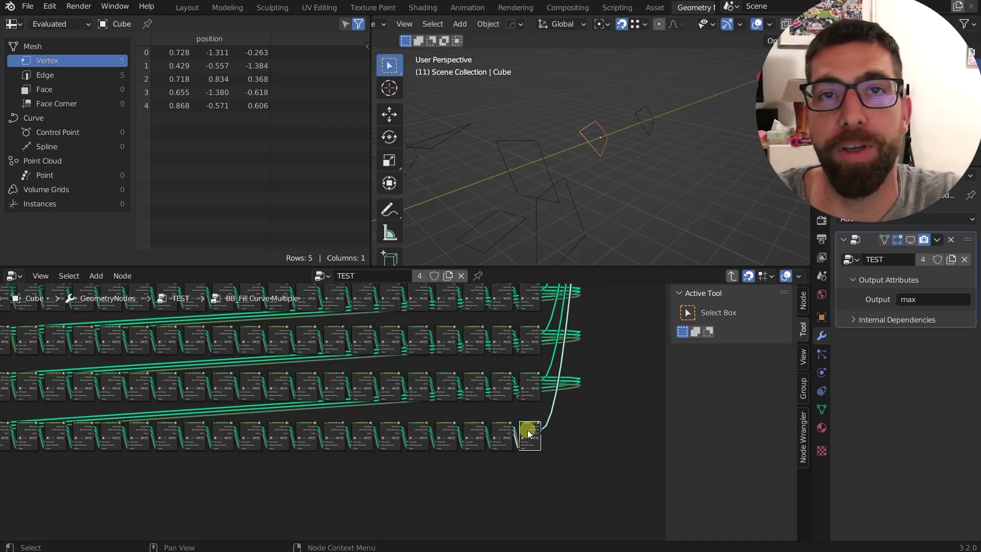
scroll(528, 431, down, 4)
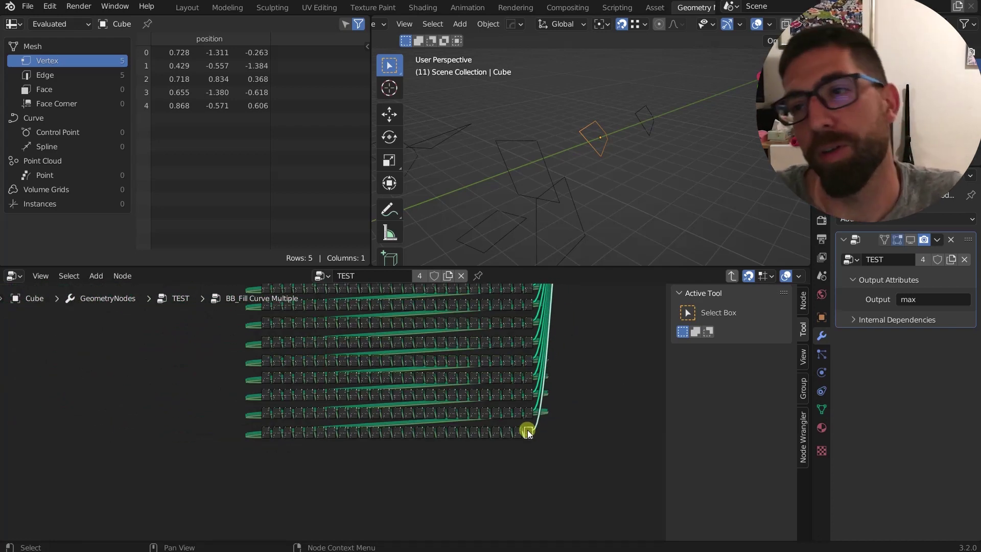
Step: Open the last LoopHelp Fill Curve group, examine its nodes, and return to the BB_Fill Curve Multiple tree
key(Tab)
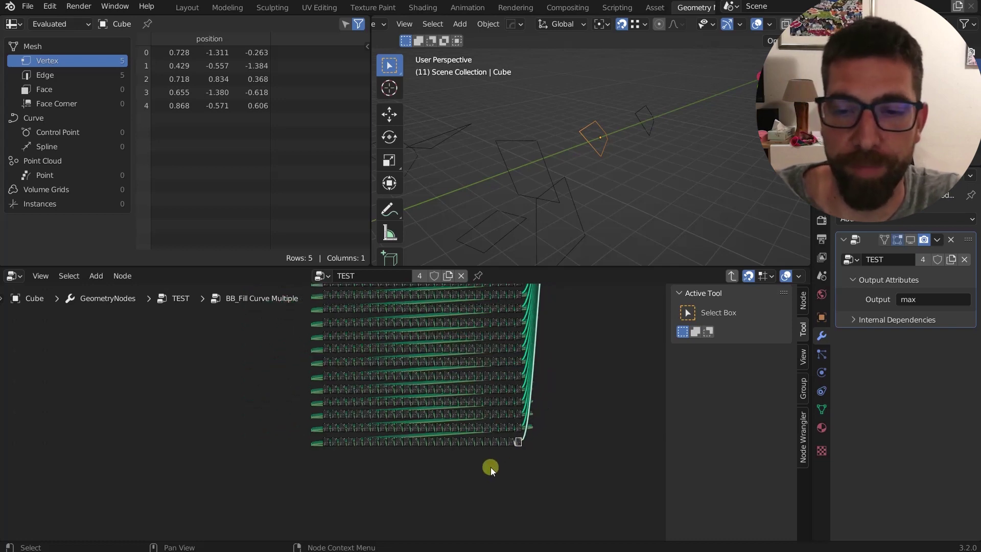
scroll(331, 409, up, 6)
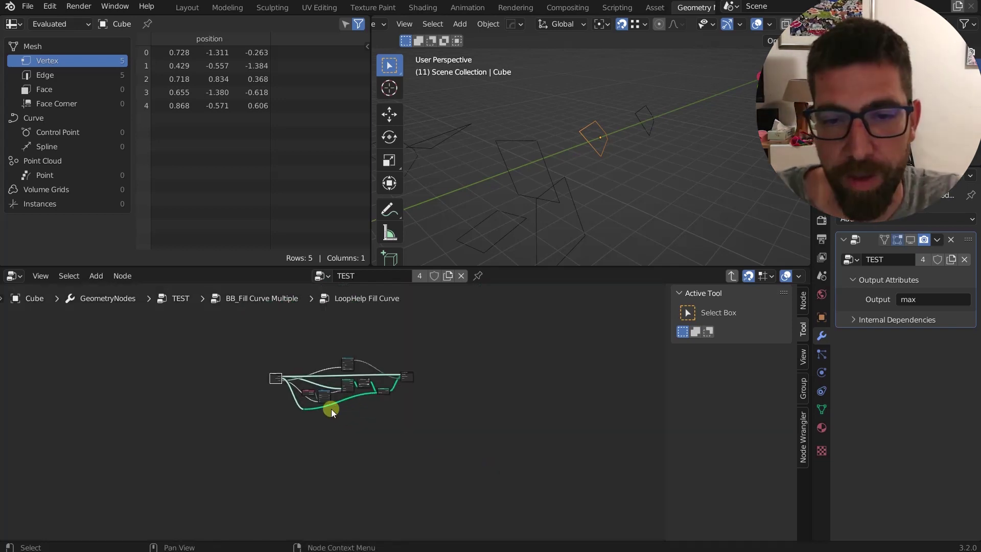
middle_drag(331, 409, 401, 475)
scroll(401, 460, up, 4)
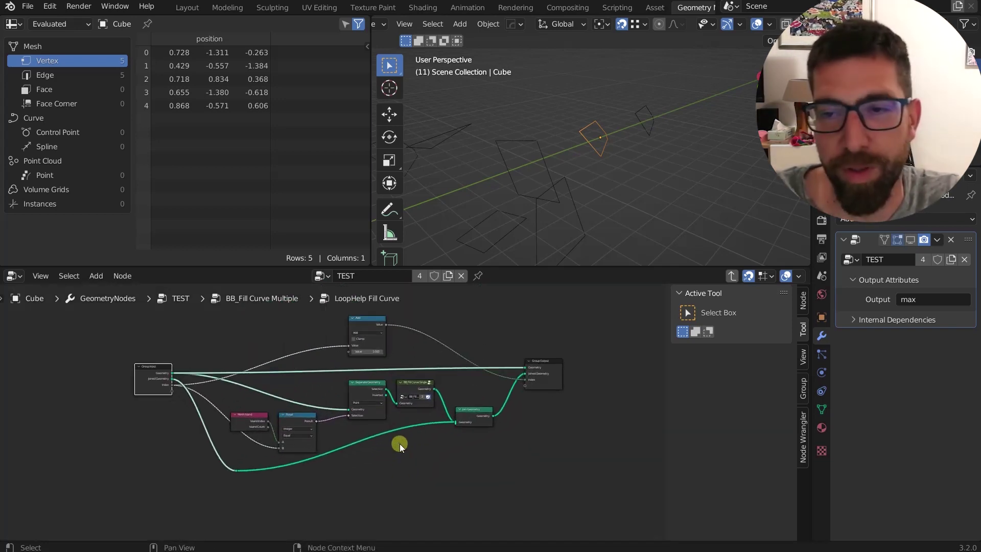
click(729, 280)
Step: Examine one LoopHelp Fill Curve node in the middle of the rows, including its user count and its links to the neighbouring nodes
scroll(291, 425, down, 4)
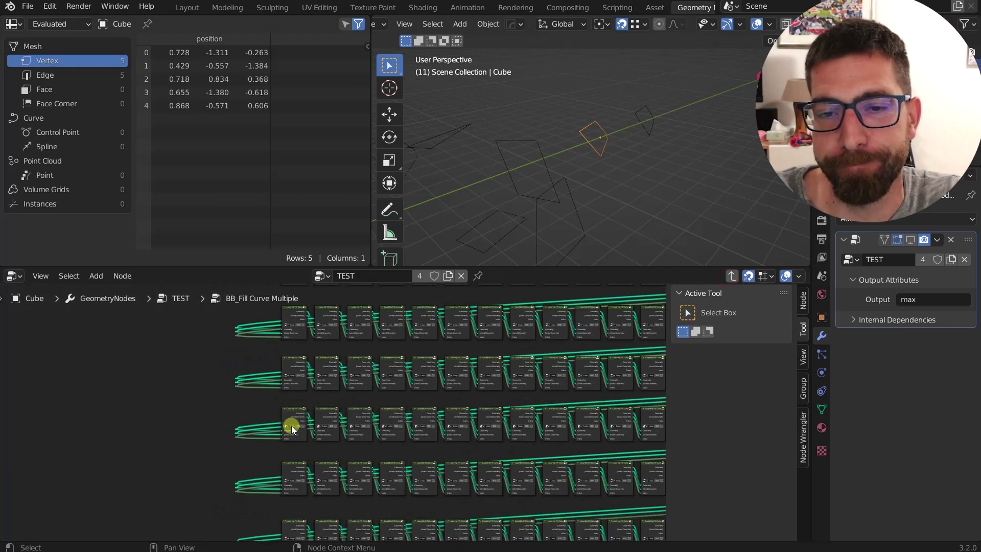
middle_drag(291, 425, 322, 299)
scroll(391, 459, up, 15)
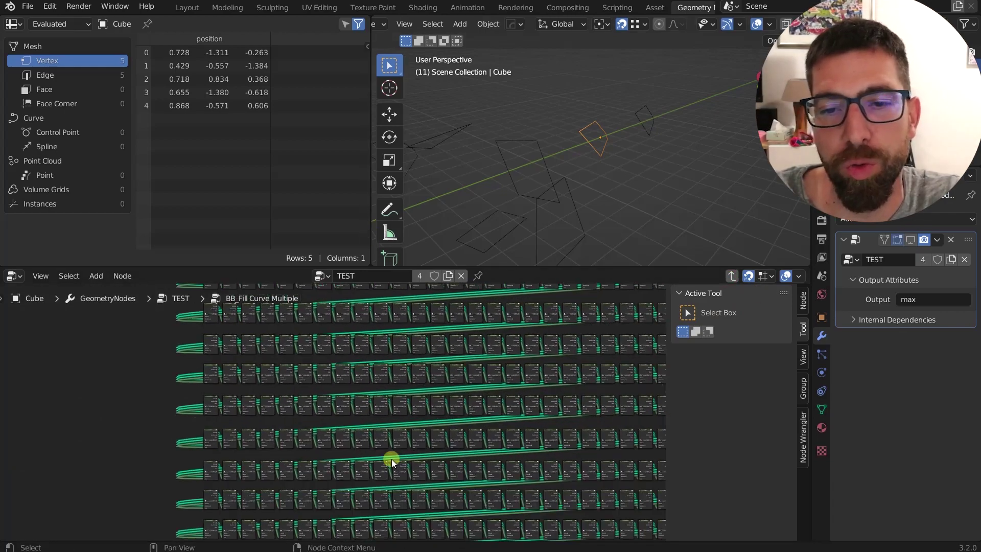
scroll(402, 394, up, 2)
click(396, 398)
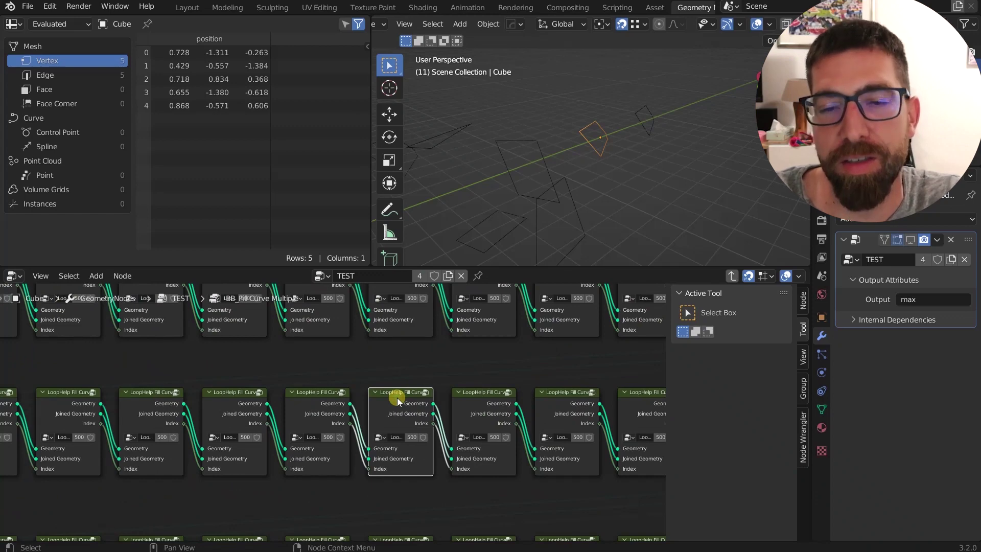
scroll(397, 397, down, 3)
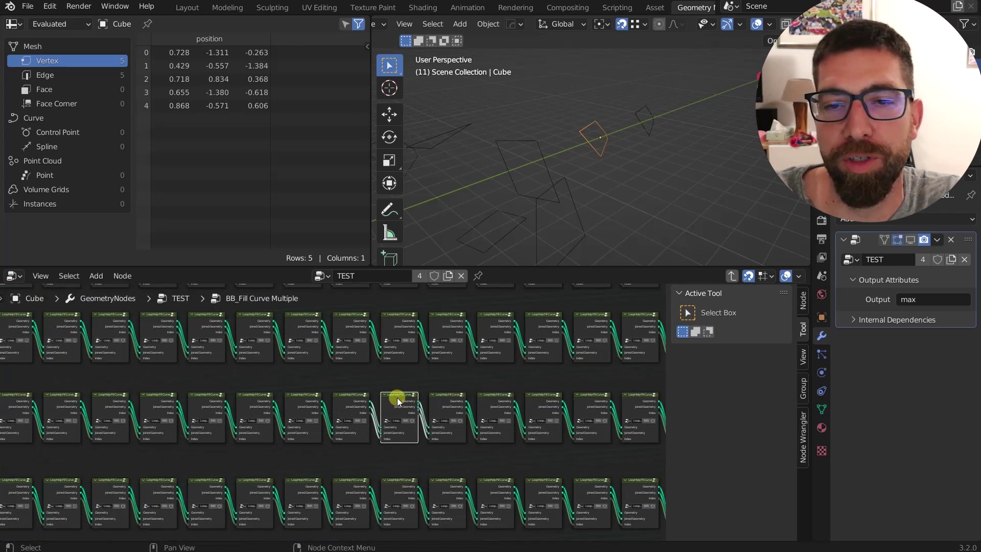
Step: Look through the list of existing node groups around LoopHelp Fill Curve and close it without choosing one
click(323, 275)
scroll(368, 356, up, 10)
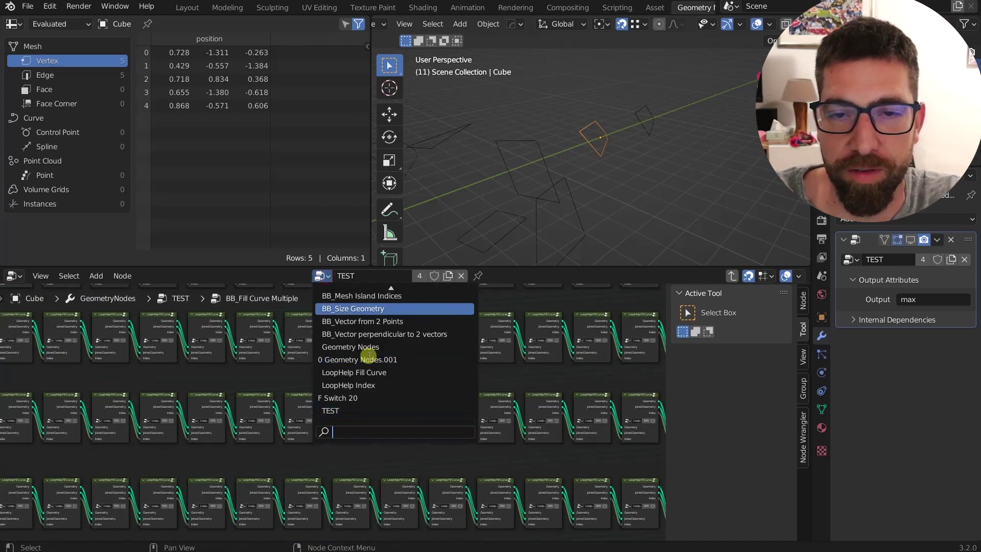
scroll(368, 356, up, 1)
scroll(367, 356, down, 12)
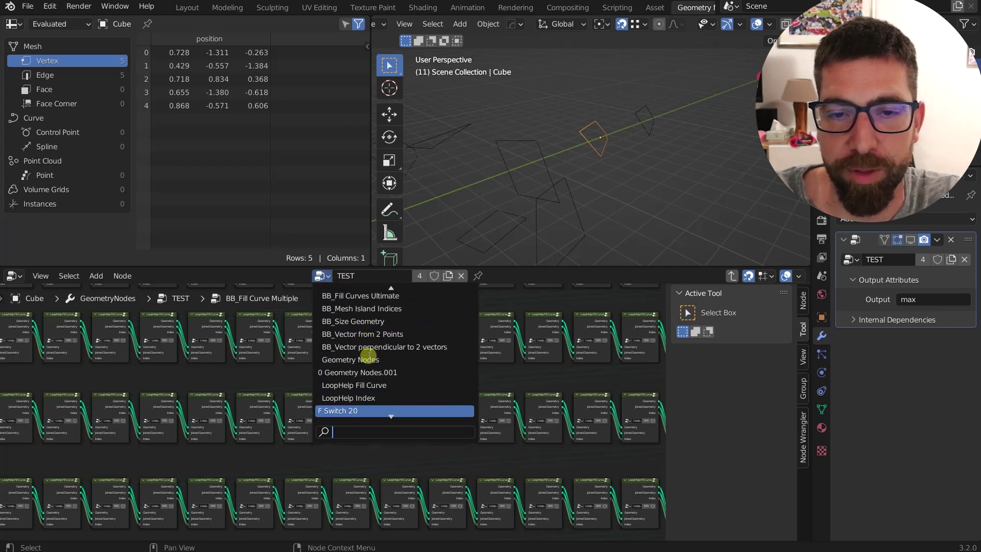
click(557, 379)
Step: Examine the Switch 20 node before the Group Output and how the row ends feed its Geo inputs
scroll(556, 378, down, 1)
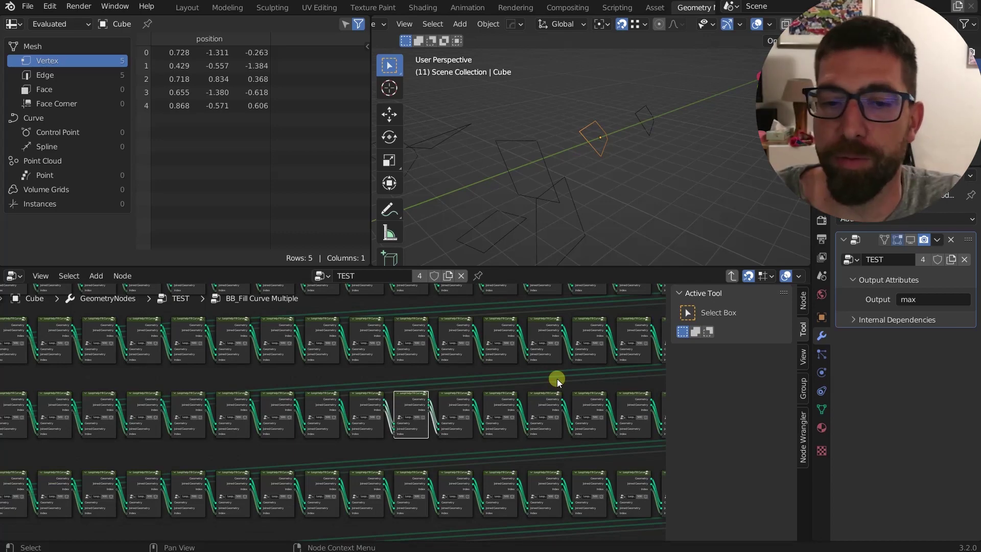
scroll(448, 403, down, 6)
middle_drag(430, 407, 325, 467)
middle_drag(560, 378, 530, 504)
middle_drag(596, 337, 521, 485)
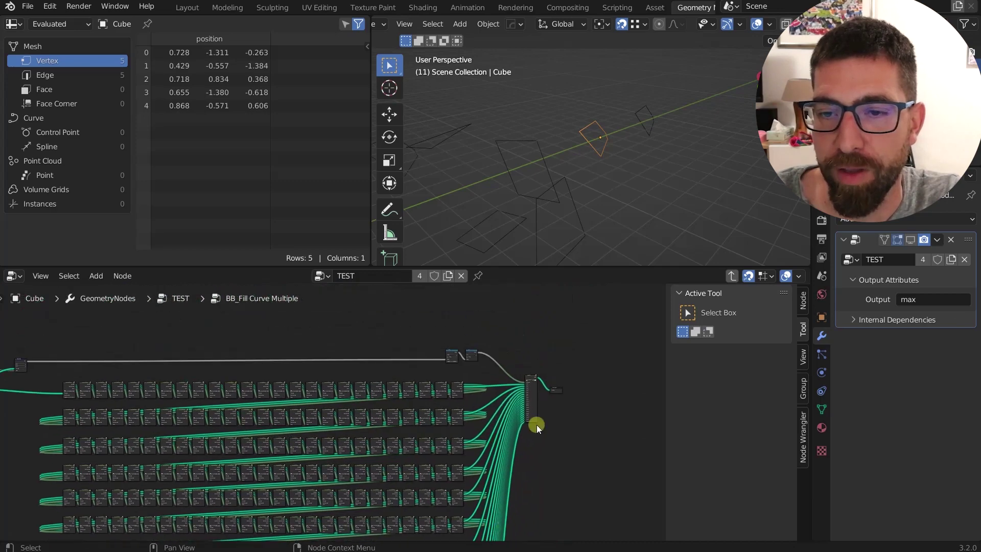
scroll(535, 387, up, 6)
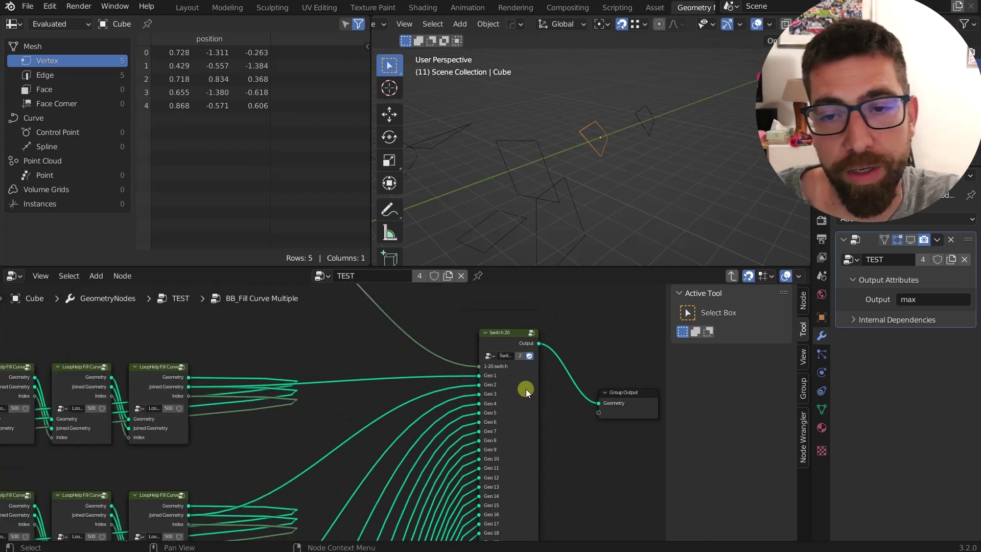
scroll(525, 388, down, 2)
mouse_move(516, 411)
middle_down()
mouse_move(506, 375)
mouse_move(520, 410)
middle_up()
click(507, 378)
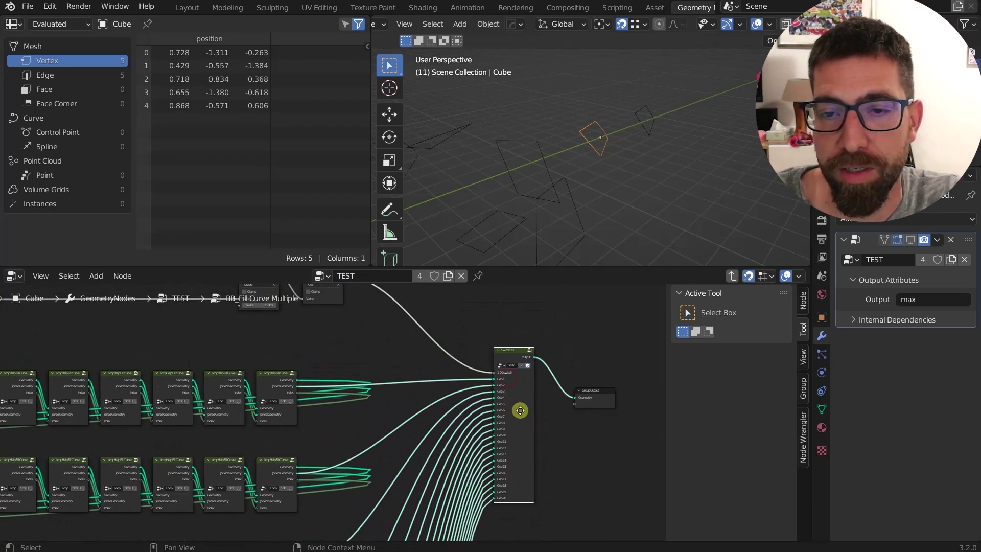
scroll(520, 409, down, 3)
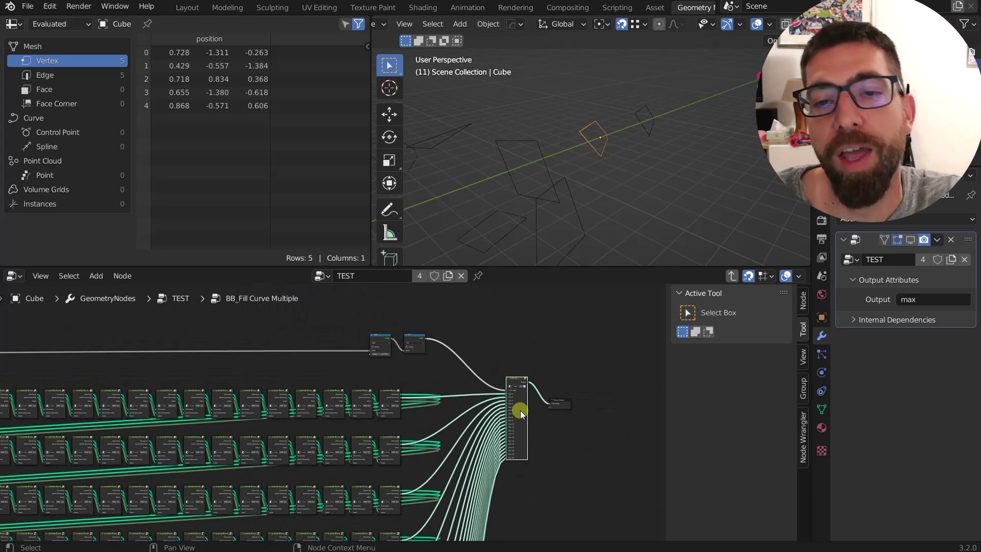
mouse_move(523, 410)
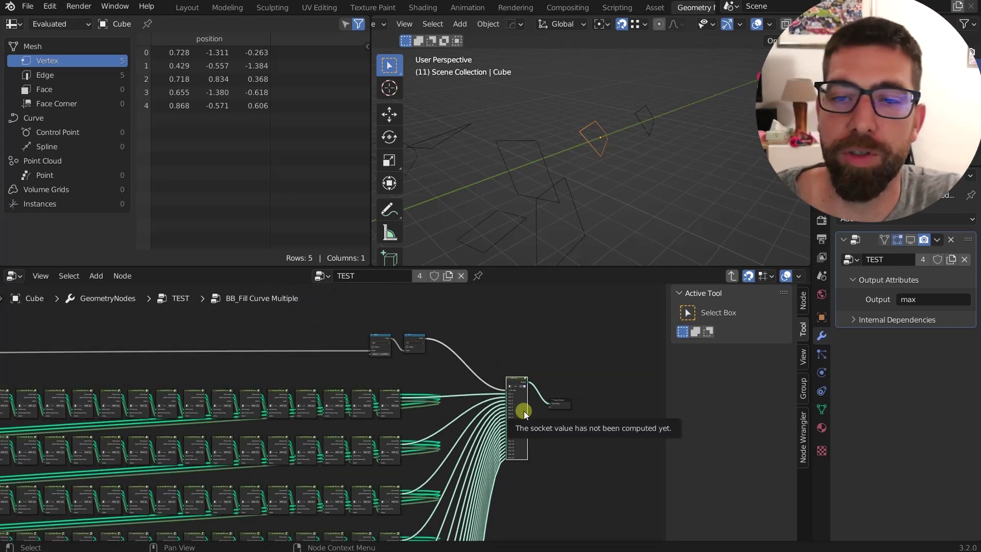
Step: Select the LoopHelp Fill Curve nodes row by row, including the first and second rows, to trace their links into Switch 20
middle_drag(471, 421, 543, 368)
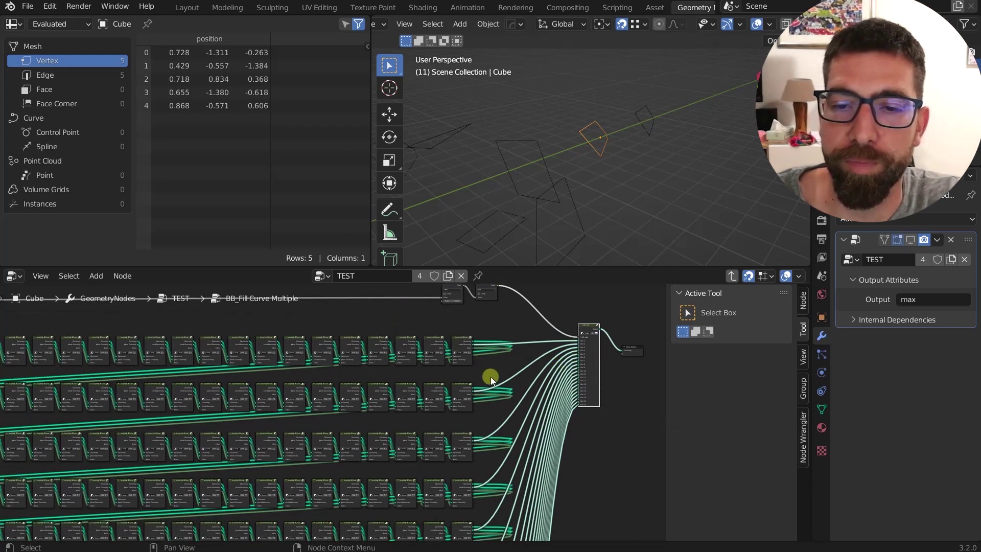
drag(490, 376, 285, 495)
scroll(400, 367, down, 3)
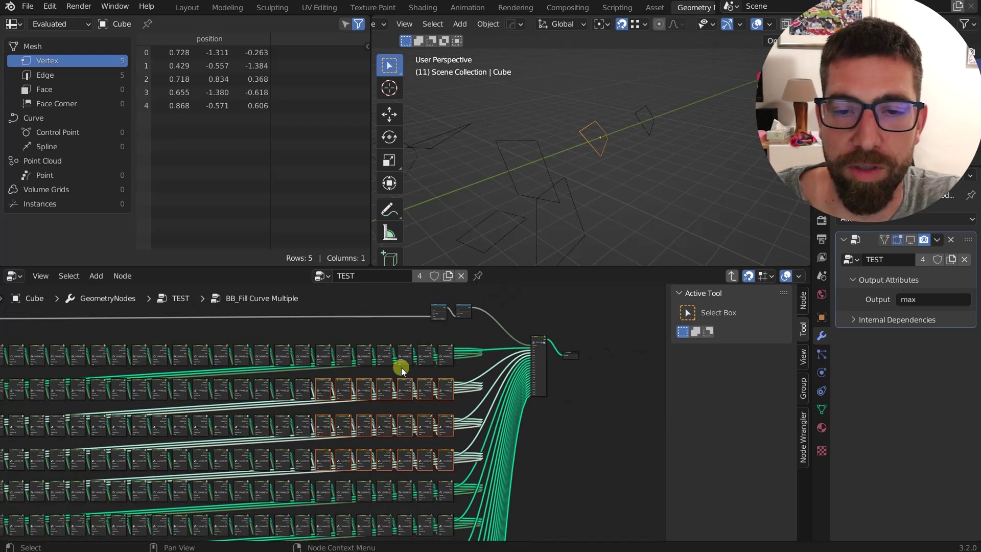
scroll(400, 367, down, 2)
middle_drag(401, 366, 482, 379)
drag(523, 349, 104, 367)
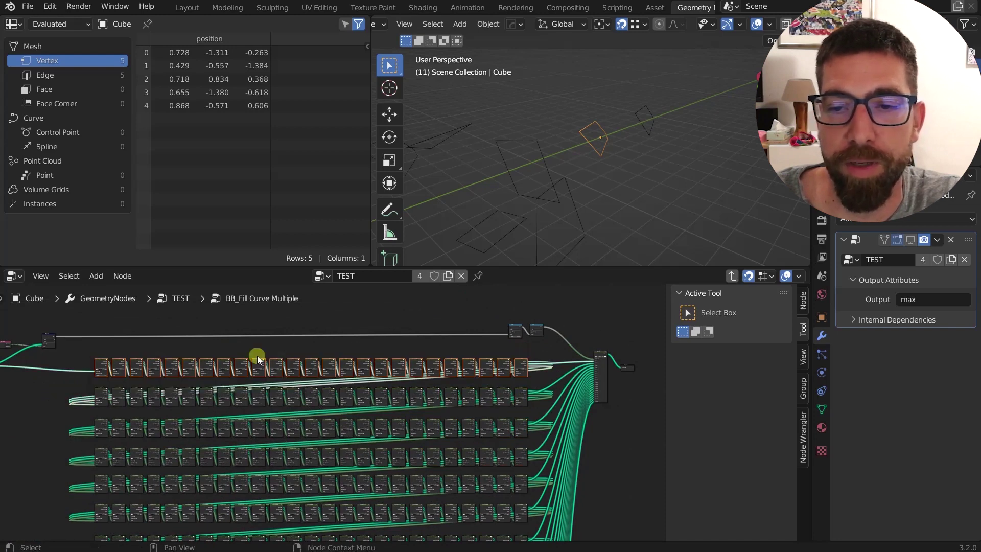
scroll(550, 366, down, 2)
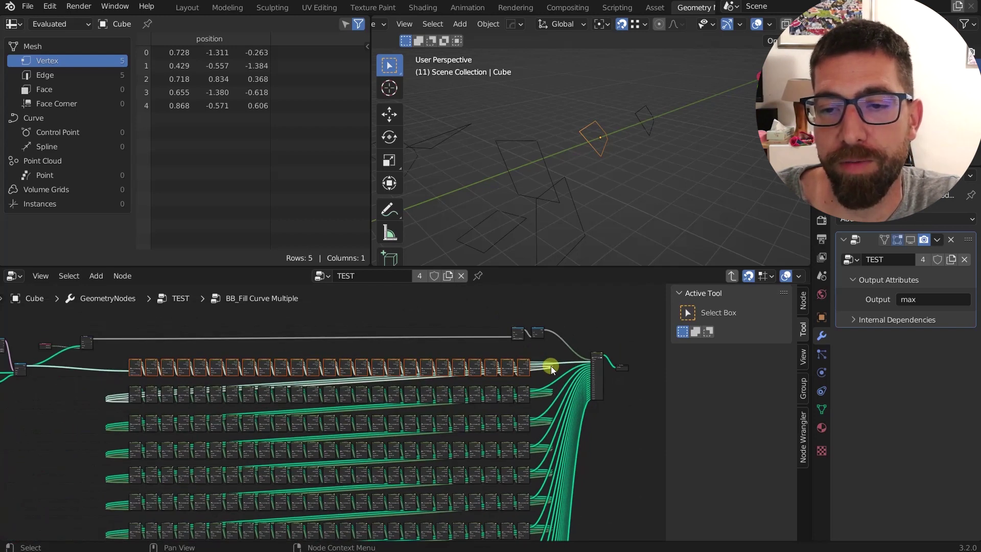
scroll(550, 366, down, 1)
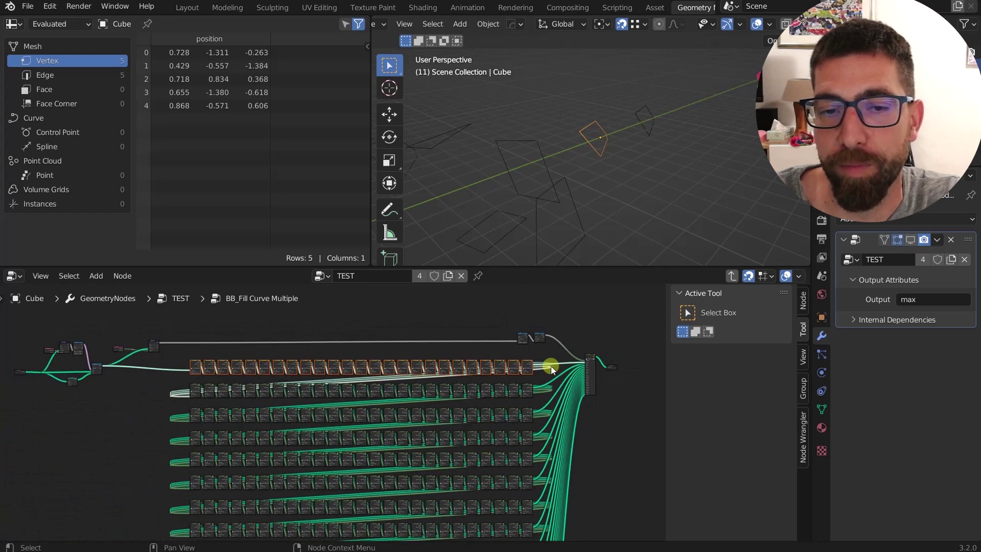
scroll(541, 406, up, 1)
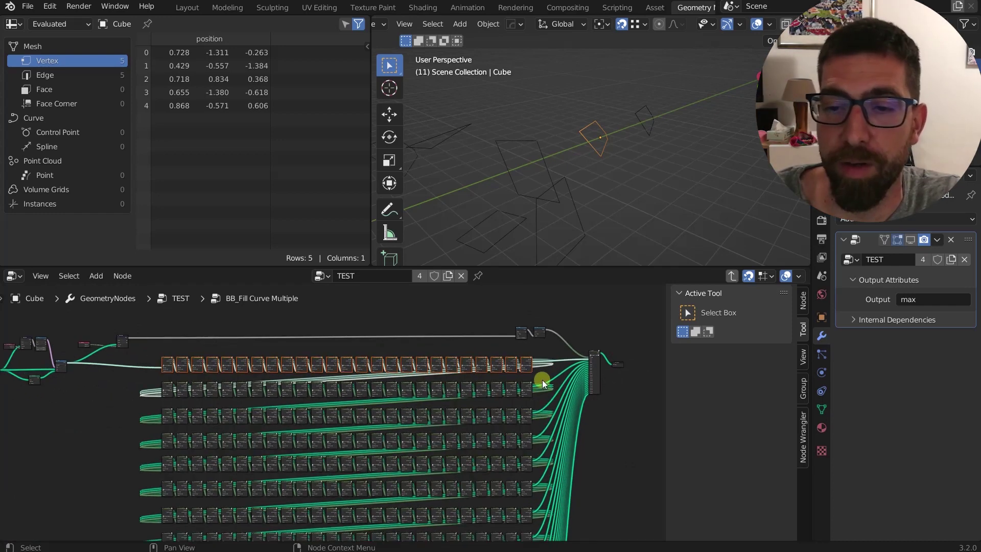
drag(541, 379, 270, 392)
scroll(565, 386, up, 2)
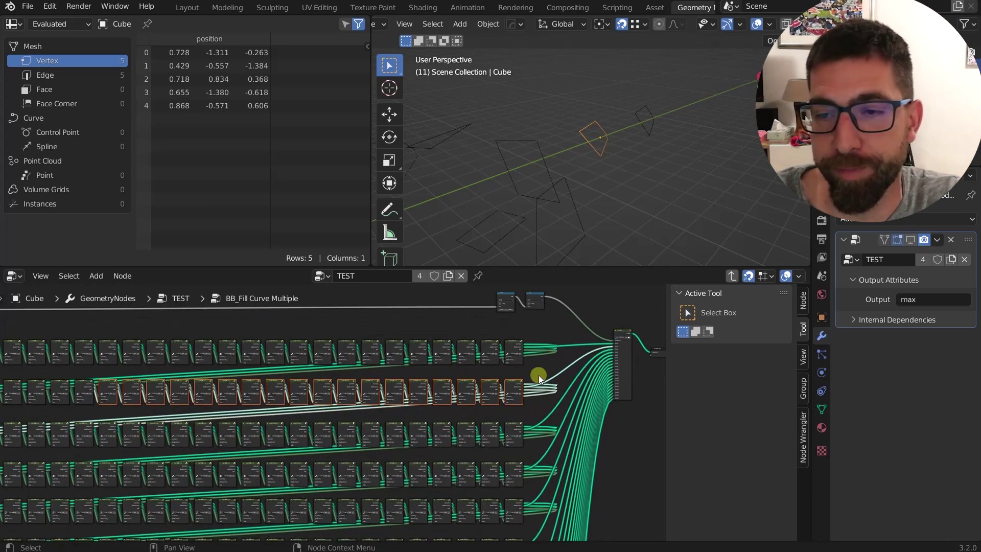
Step: Select the Switch 20 node and examine how it collects the outputs of all the LoopHelp Fill Curve rows
click(612, 346)
scroll(562, 341, down, 1)
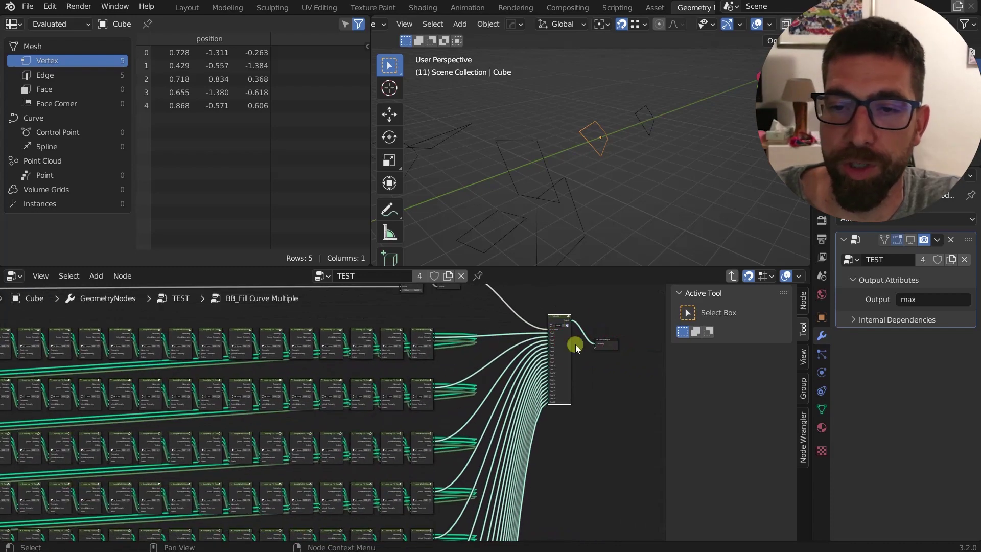
scroll(538, 394, down, 1)
scroll(540, 396, down, 3)
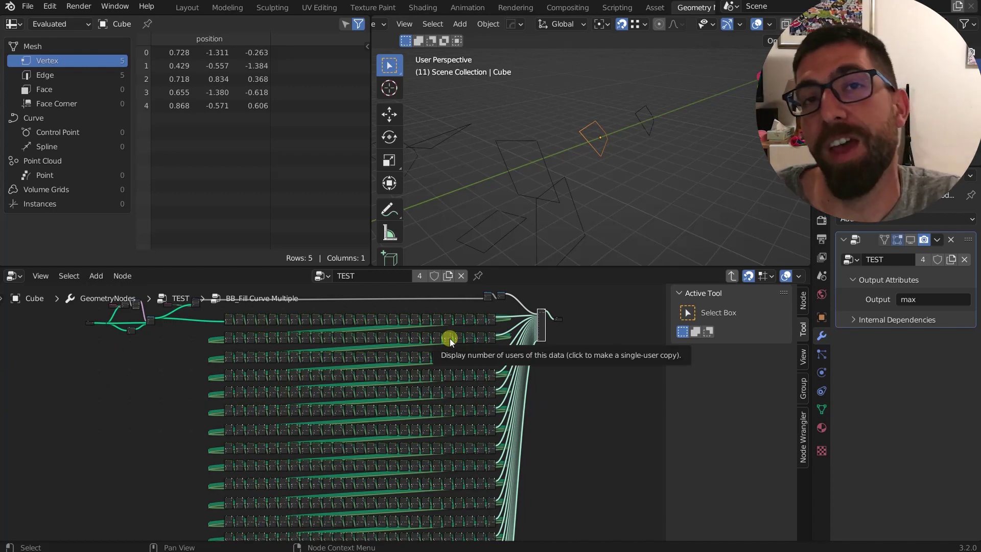
scroll(470, 348, down, 2)
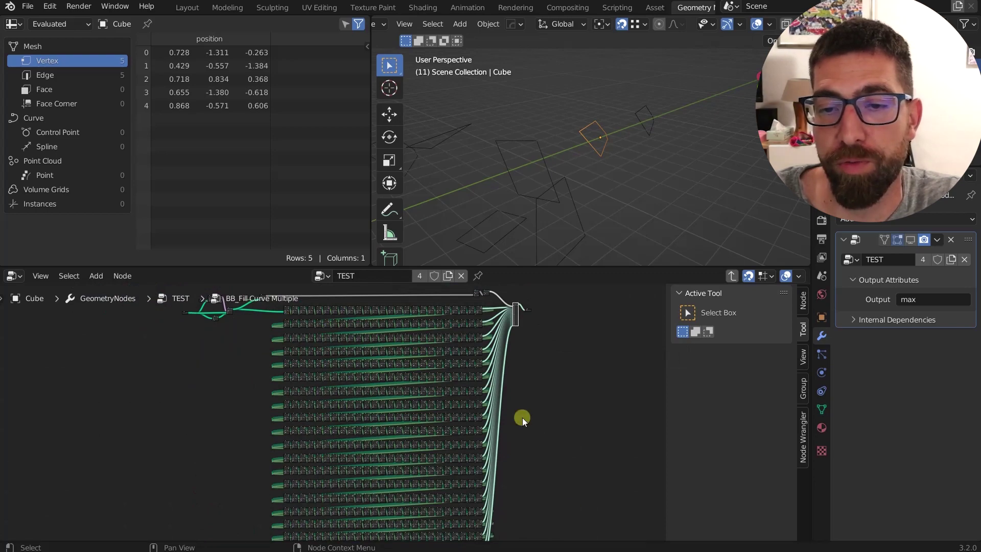
scroll(522, 418, down, 2)
middle_drag(519, 420, 506, 443)
scroll(476, 346, up, 5)
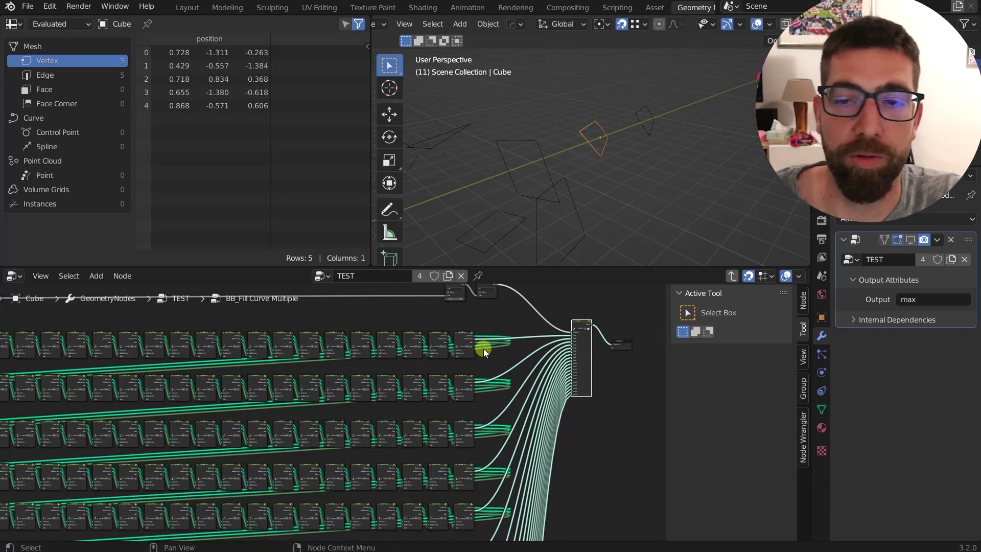
scroll(483, 348, down, 1)
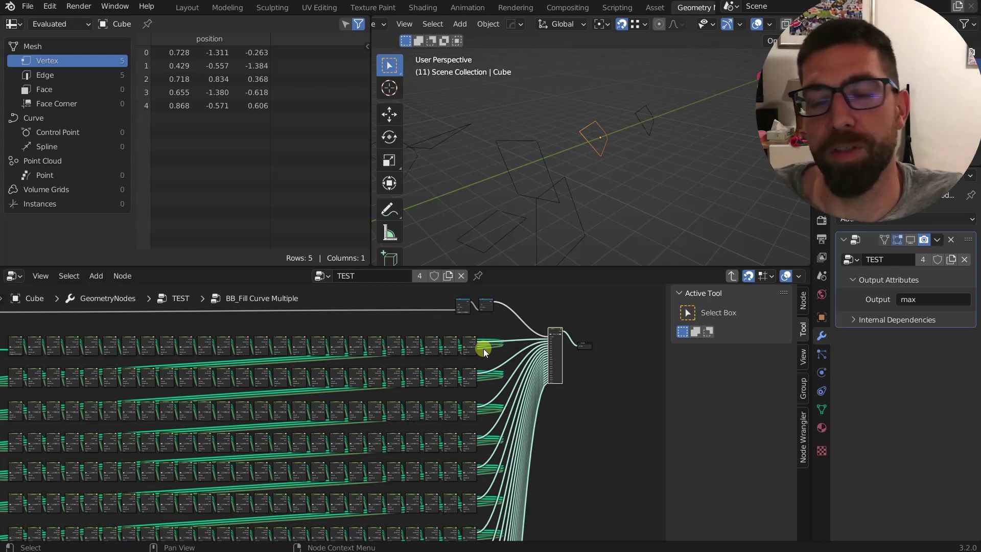
Step: Look through the list of existing node groups for Switch 20, keeping TEST as the active tree
scroll(483, 349, up, 1)
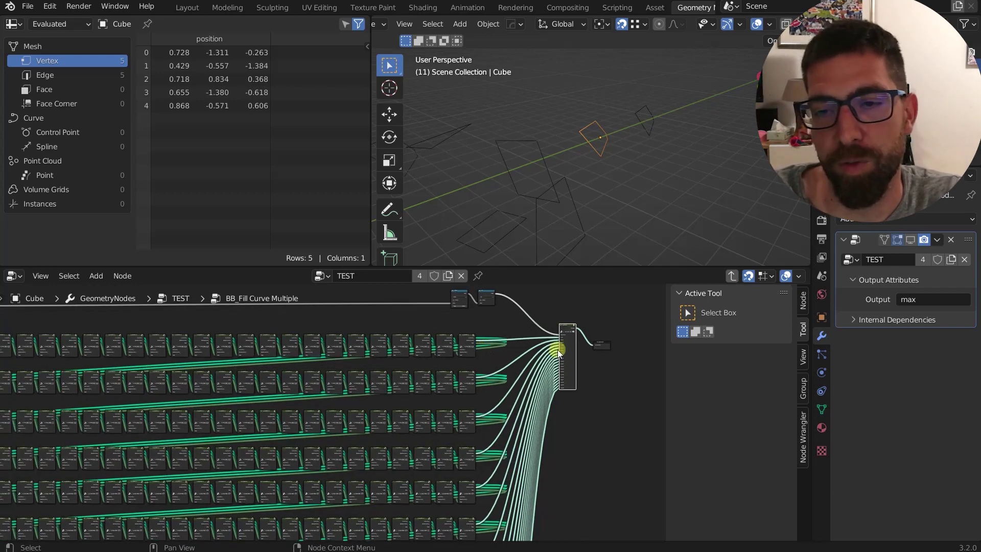
scroll(569, 341, up, 2)
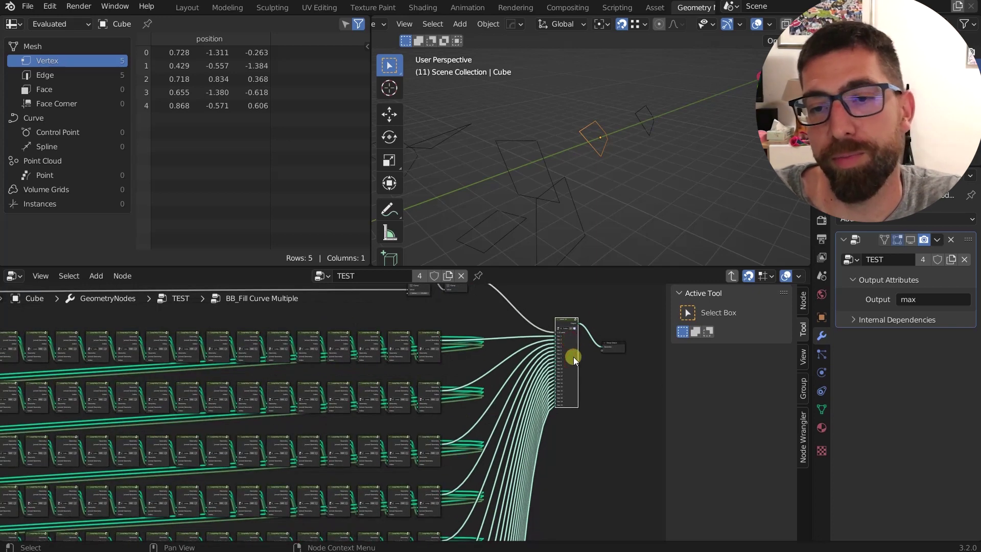
mouse_move(573, 357)
click(330, 278)
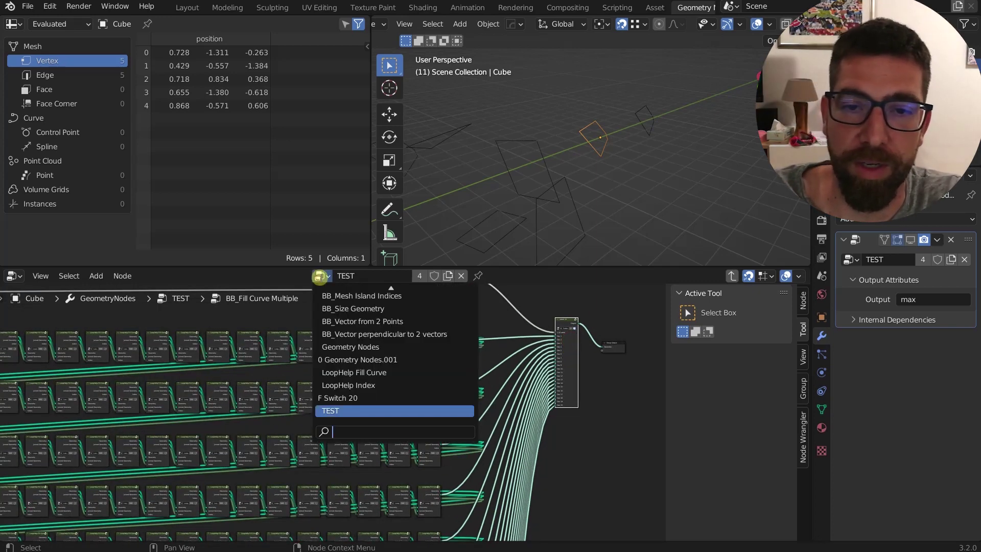
scroll(364, 356, up, 5)
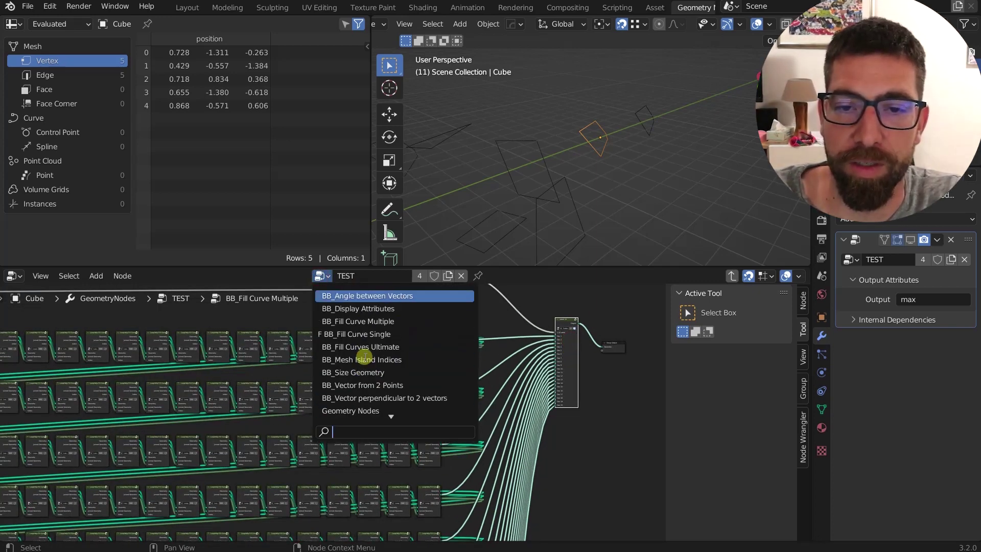
scroll(358, 358, down, 5)
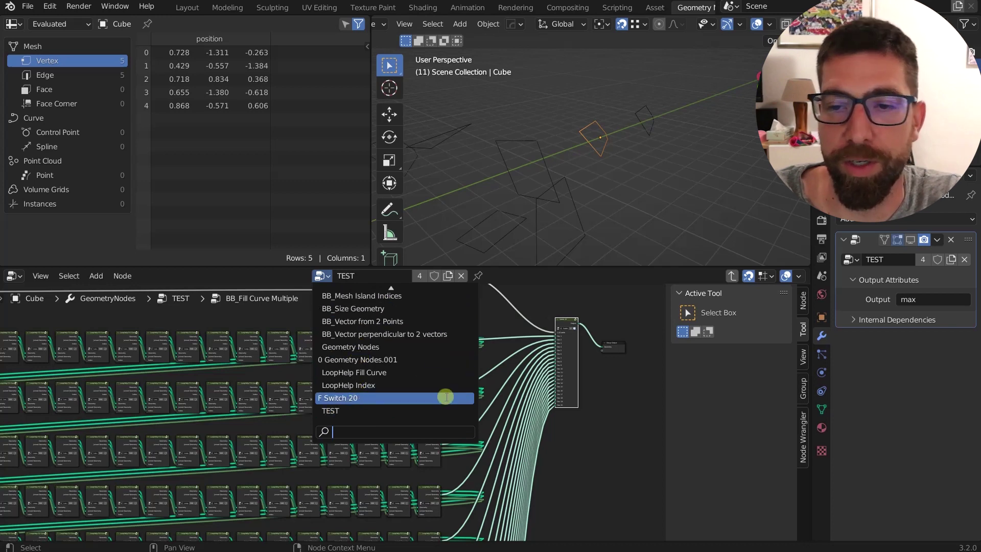
click(445, 397)
Step: Inspect the nodes inside the Switch 20 group and return to the top-level TEST tree
key(Tab)
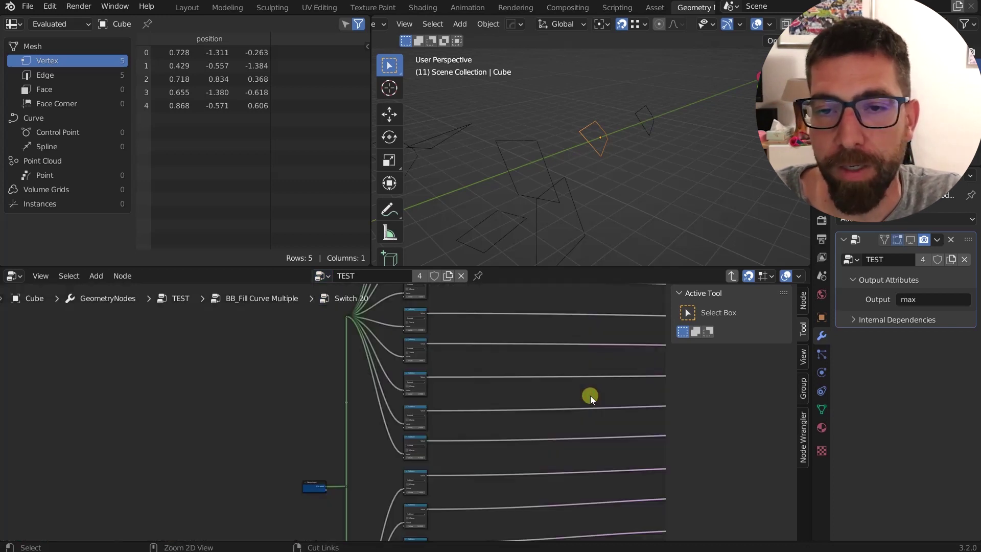
key(Tab)
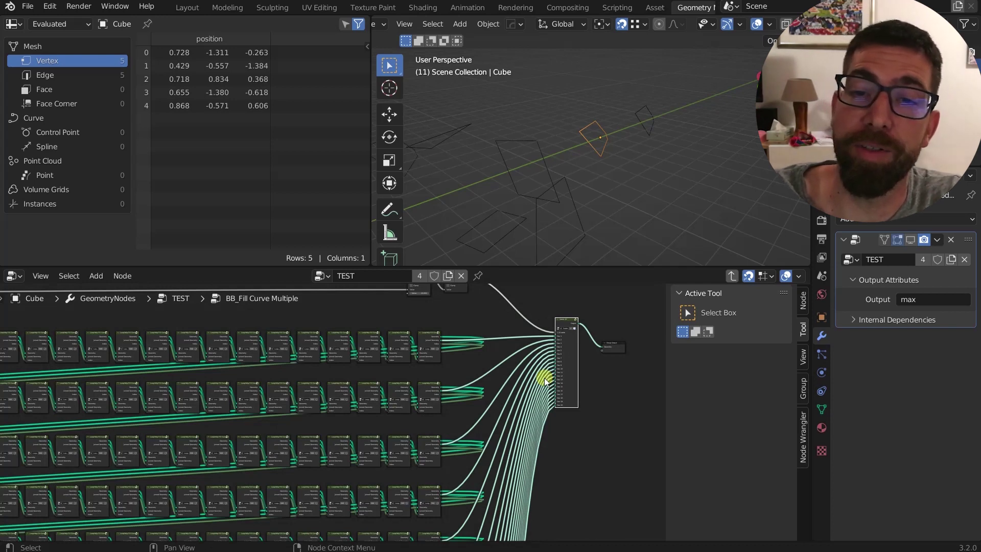
click(731, 277)
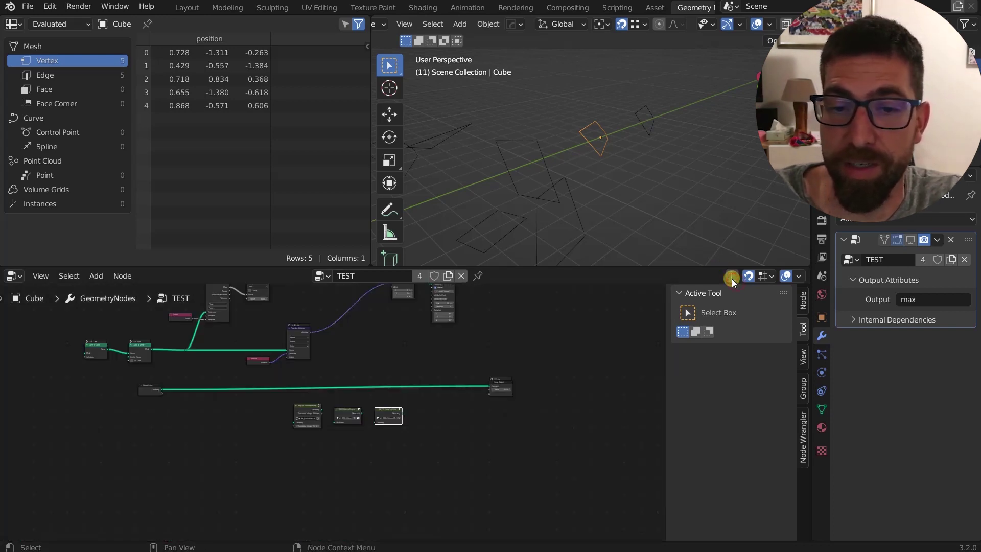
Step: Open the BB_Fill Curves Ultimate group, examine its whole node chain, and return to the TEST tree
scroll(280, 424, up, 5)
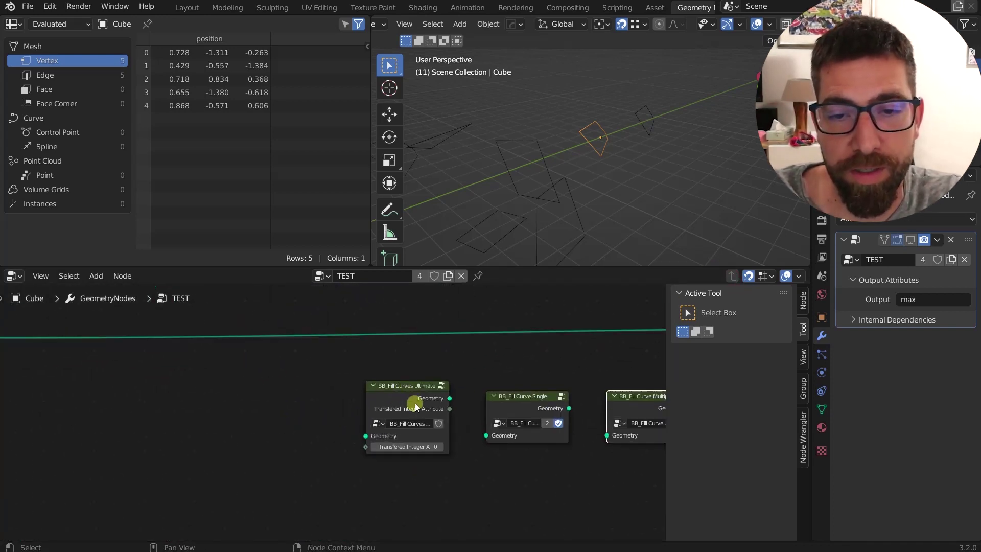
scroll(415, 403, down, 4)
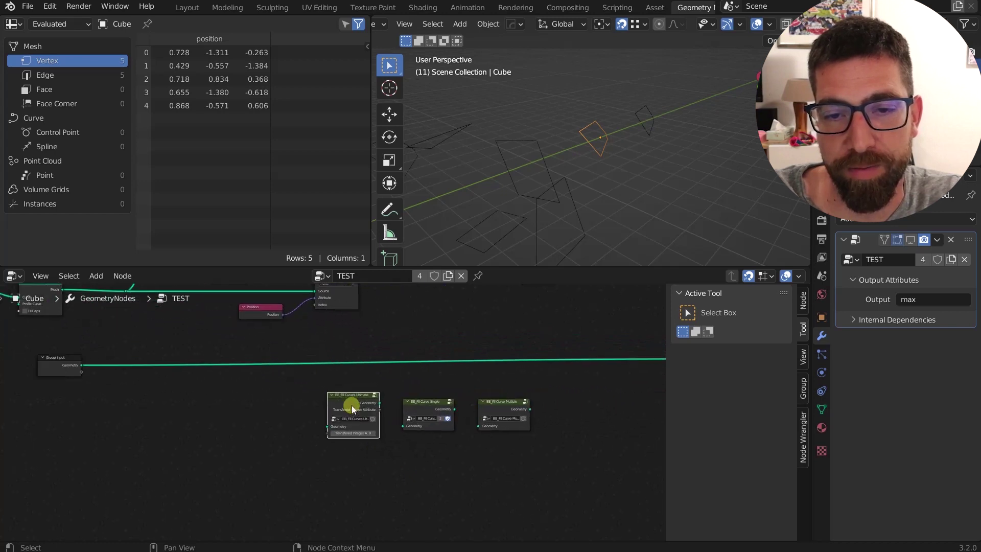
scroll(352, 406, up, 3)
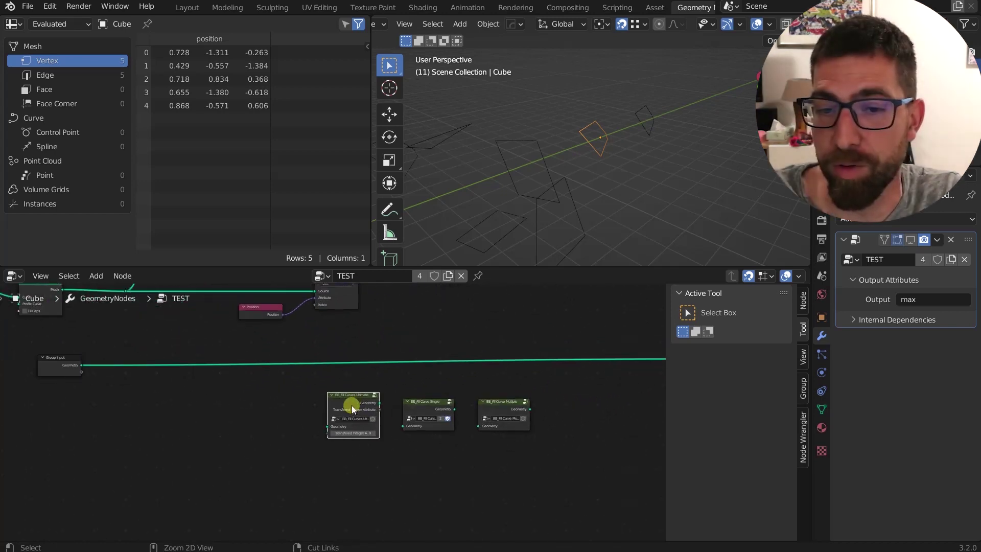
key(Tab)
scroll(369, 386, down, 4)
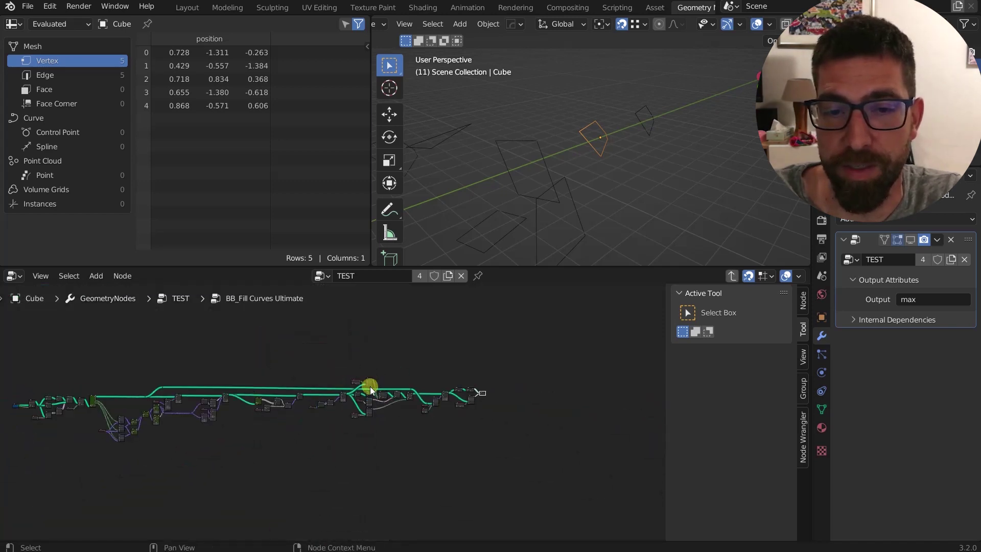
middle_drag(316, 422, 368, 431)
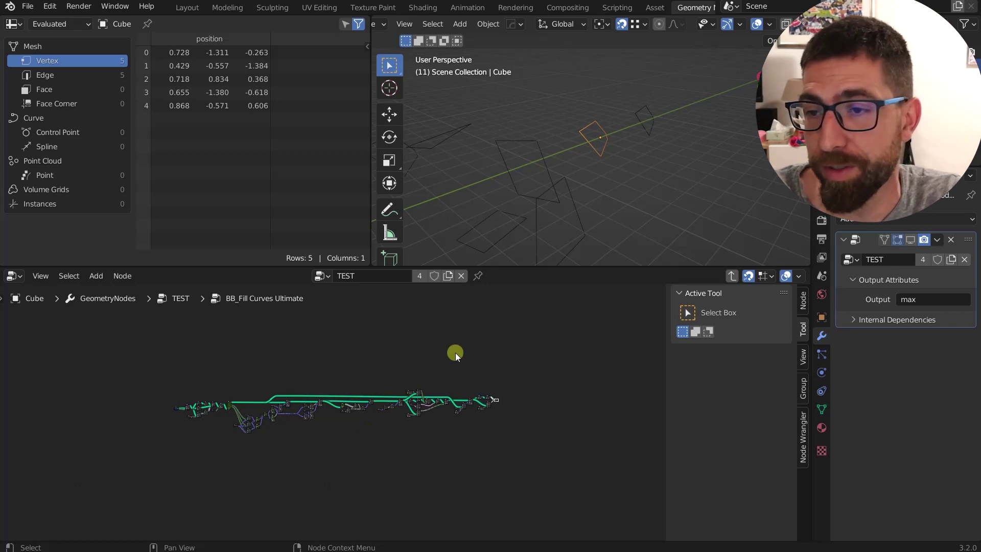
click(731, 277)
Step: Move the Group Output node of the TEST tree slightly farther from the Group Input node
scroll(358, 430, up, 4)
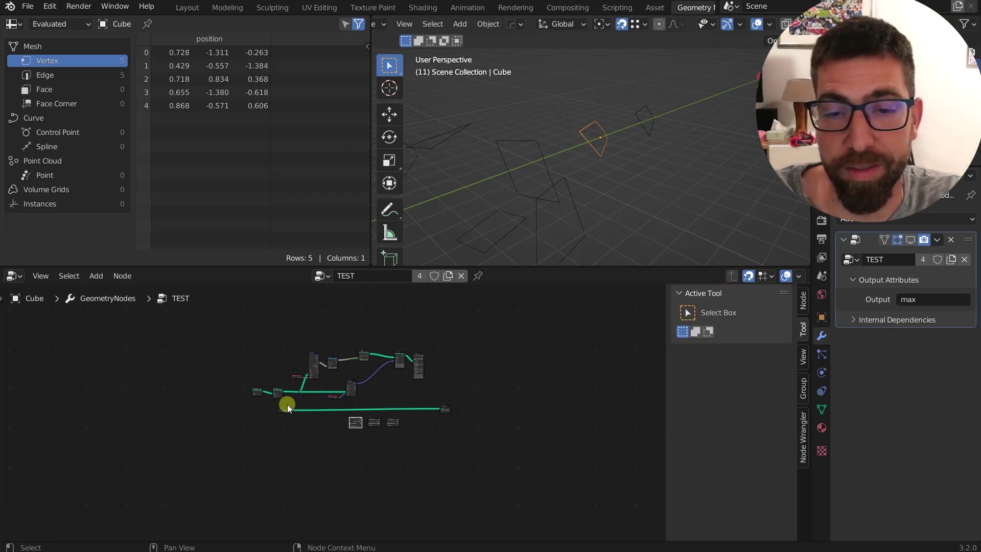
ctrl+middle_drag(288, 403, 531, 435)
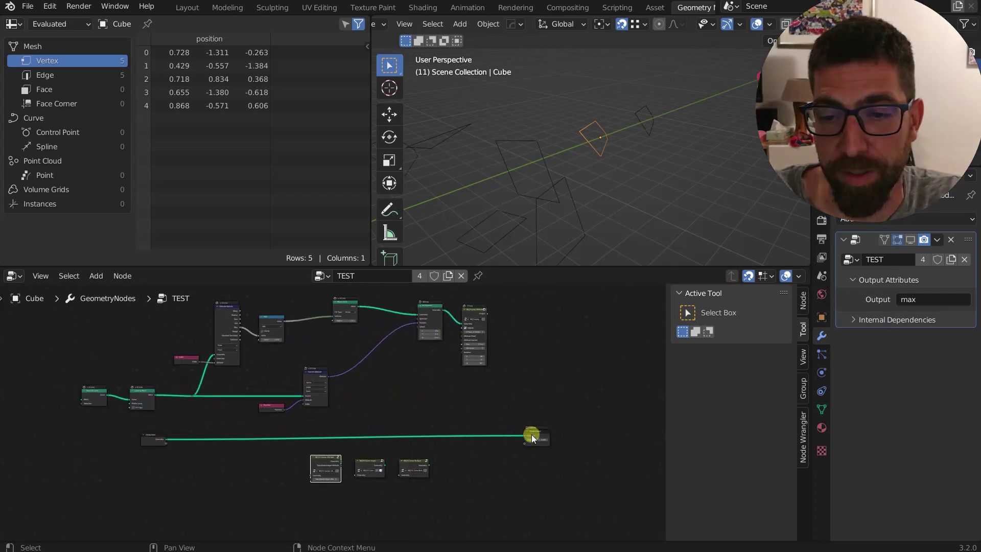
drag(531, 435, 553, 441)
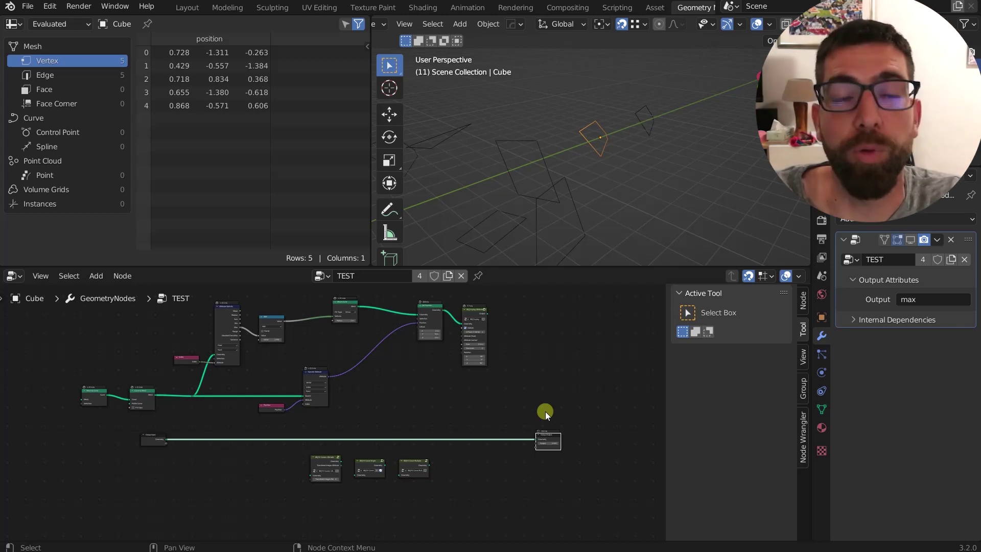
Step: Select the BB_Fill Curves Ultimate, Single and Multiple nodes together and move them closer to the main geometry link
middle_drag(459, 480, 491, 483)
scroll(461, 472, up, 3)
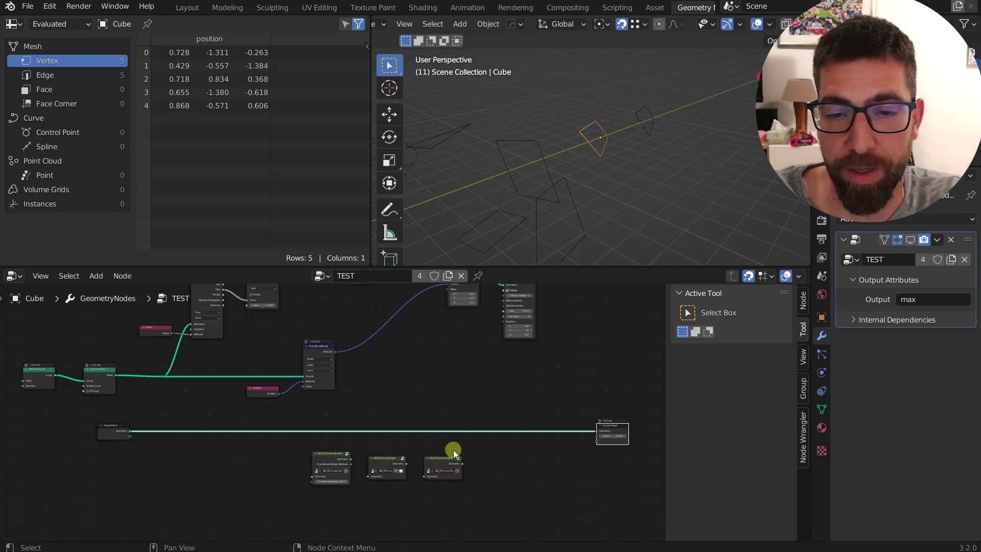
drag(453, 450, 303, 484)
drag(380, 461, 364, 452)
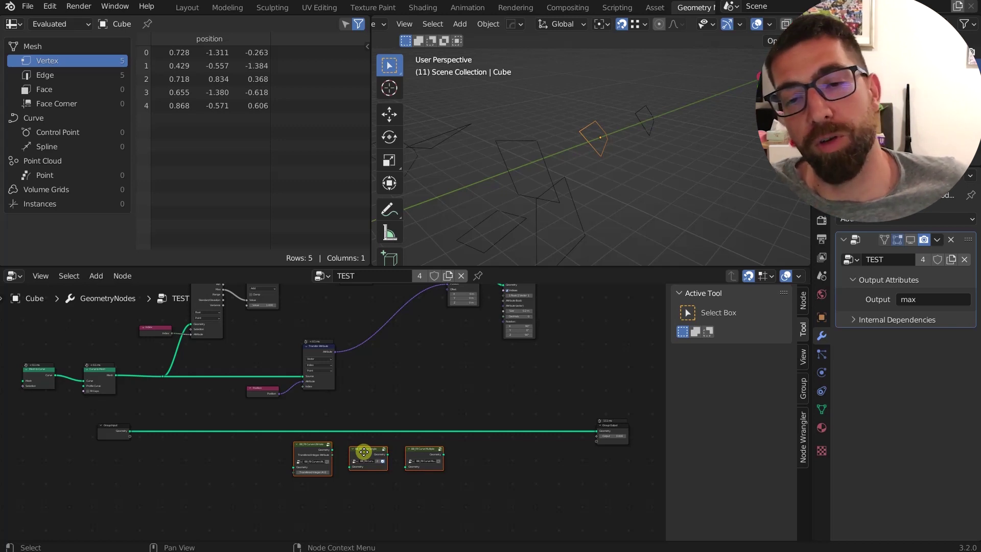
scroll(364, 452, up, 9)
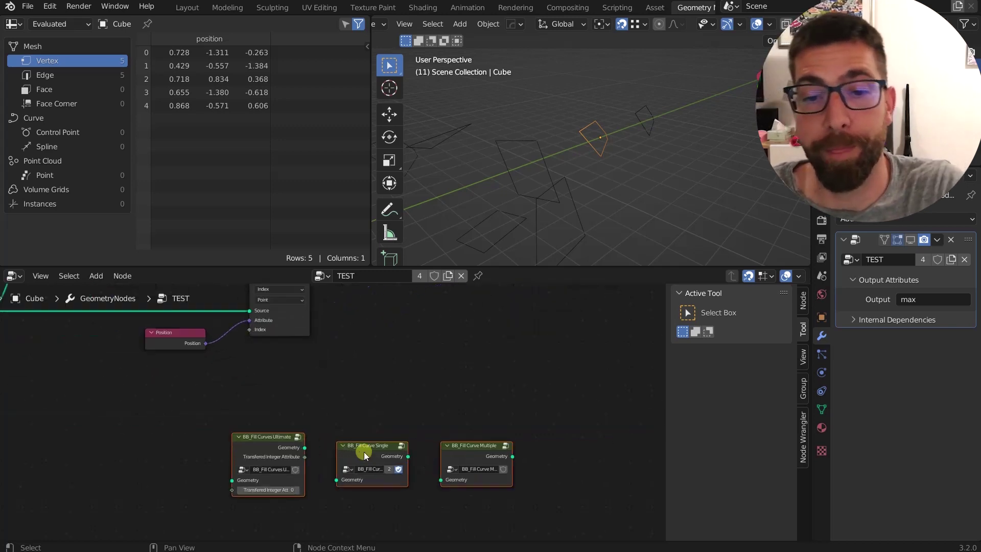
Step: Select the BB_Fill Curves Ultimate node and the Single and Multiple pair in turn to compare the three fill groups
middle_drag(369, 510, 320, 491)
scroll(335, 435, down, 4)
drag(359, 415, 289, 483)
scroll(321, 419, up, 5)
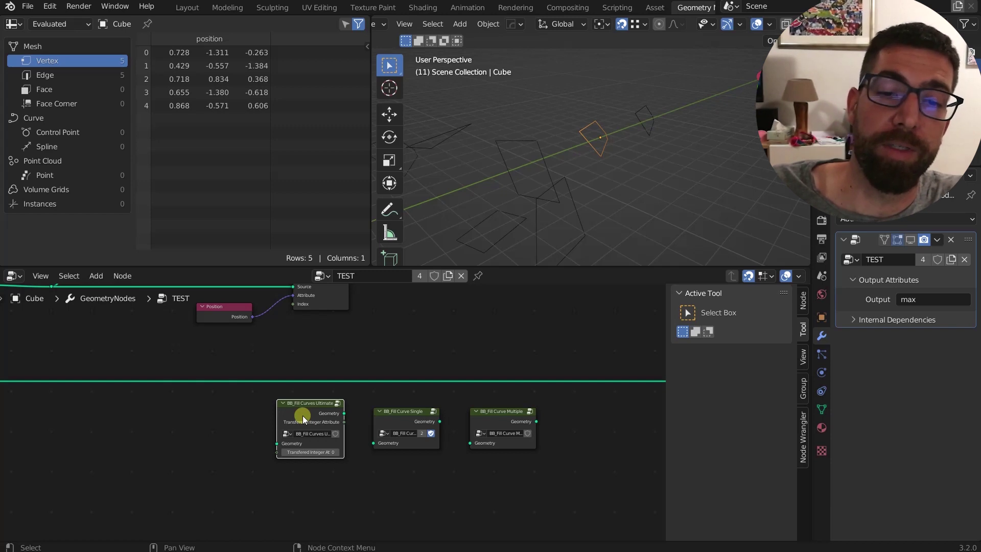
drag(508, 395, 256, 456)
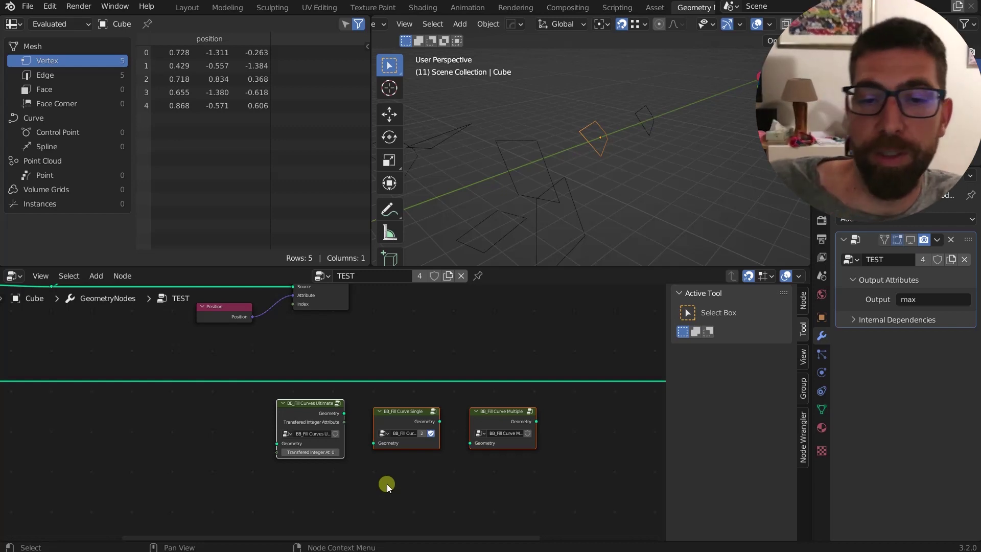
click(313, 421)
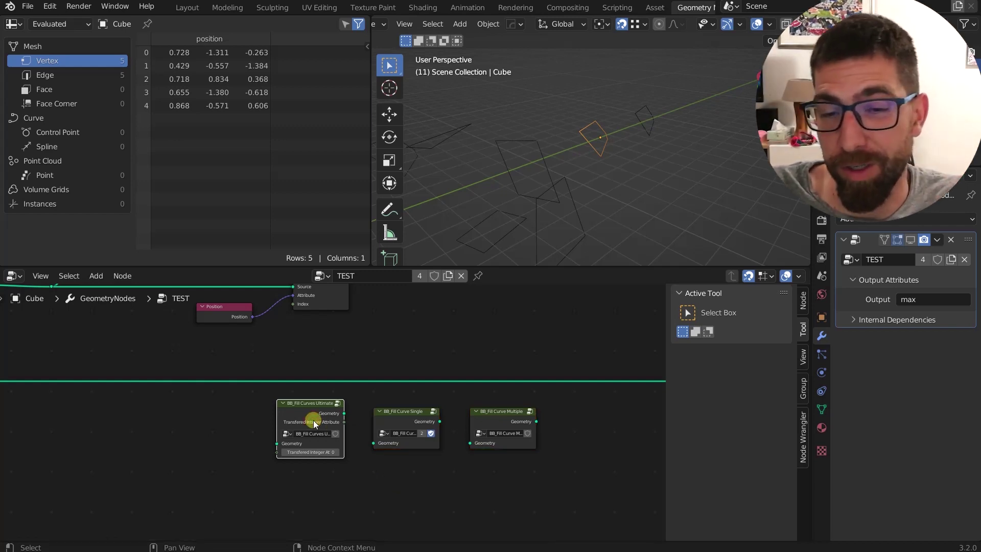
drag(317, 400, 280, 486)
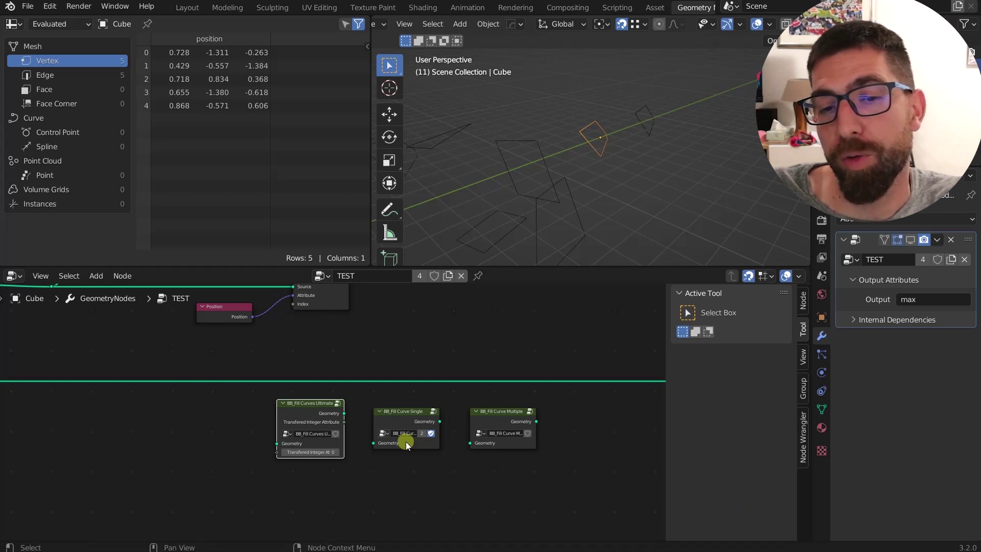
Step: Align the BB_Fill Curves Ultimate node's header with the Single and Multiple nodes and keep it selected
drag(314, 407, 313, 416)
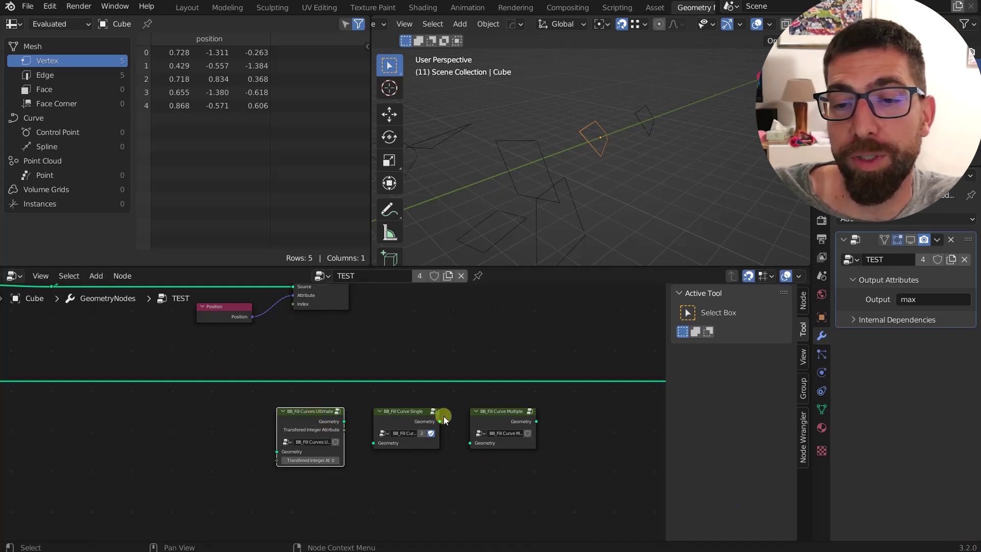
drag(494, 400, 336, 441)
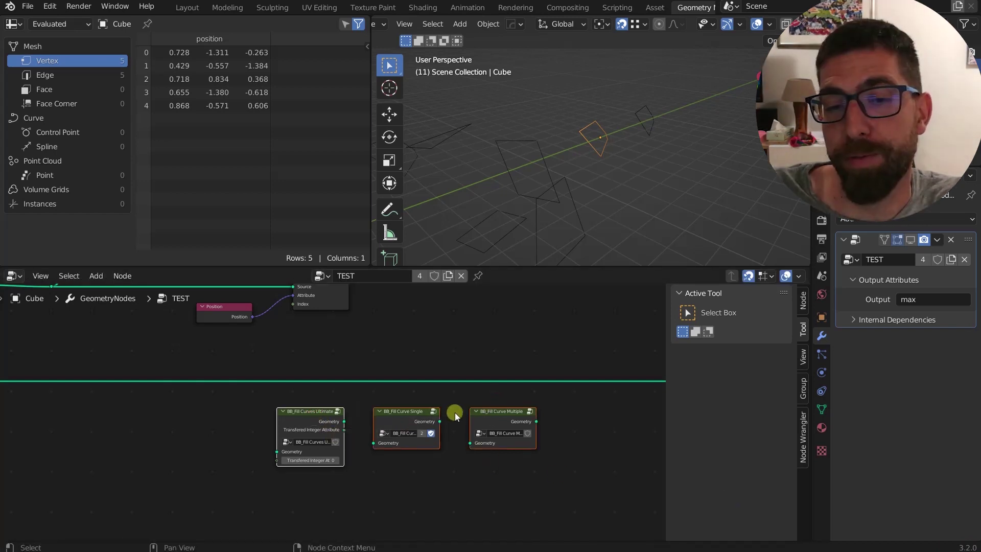
click(310, 417)
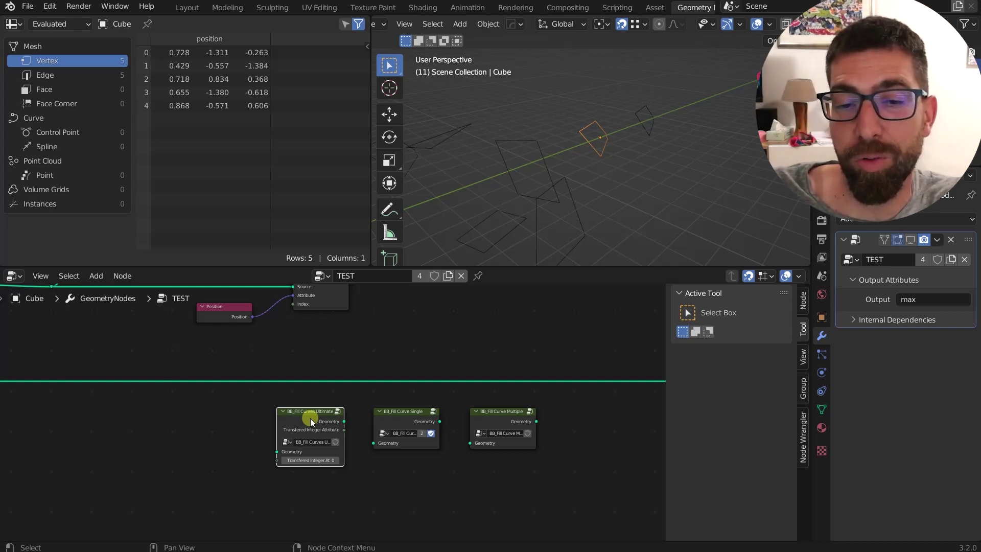
mouse_move(318, 418)
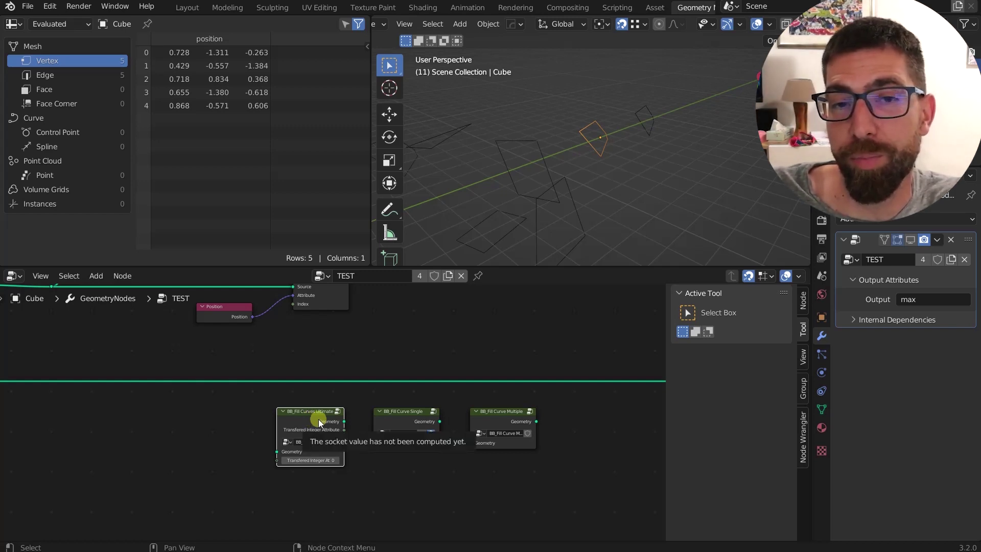
drag(329, 399, 303, 448)
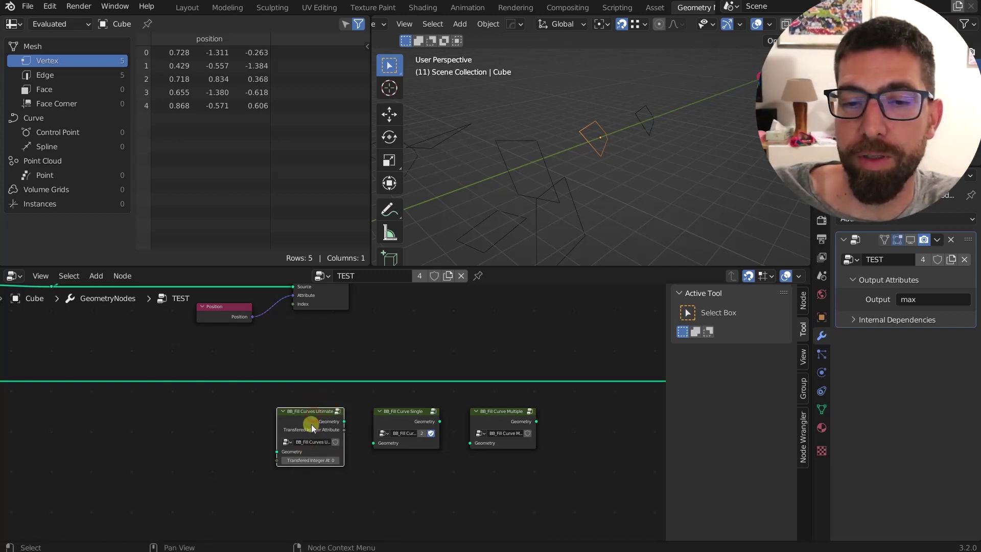
Step: Widen the BB_Fill Curves Ultimate node to fit its socket labels and move it farther from the BB_Fill Curve Single node
mouse_move(311, 424)
mouse_down()
mouse_move(291, 423)
mouse_move(308, 424)
mouse_up()
scroll(302, 480, up, 3)
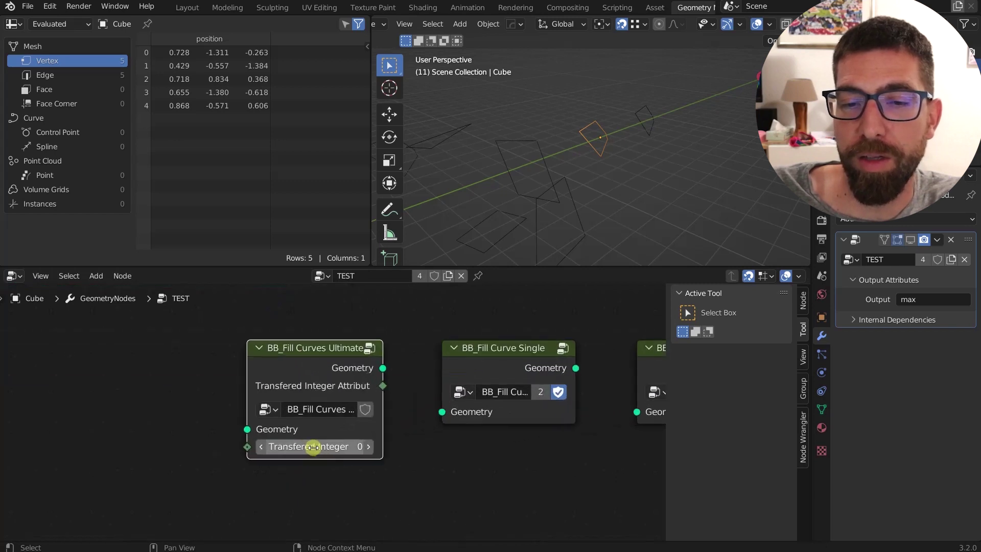
scroll(319, 348, down, 3)
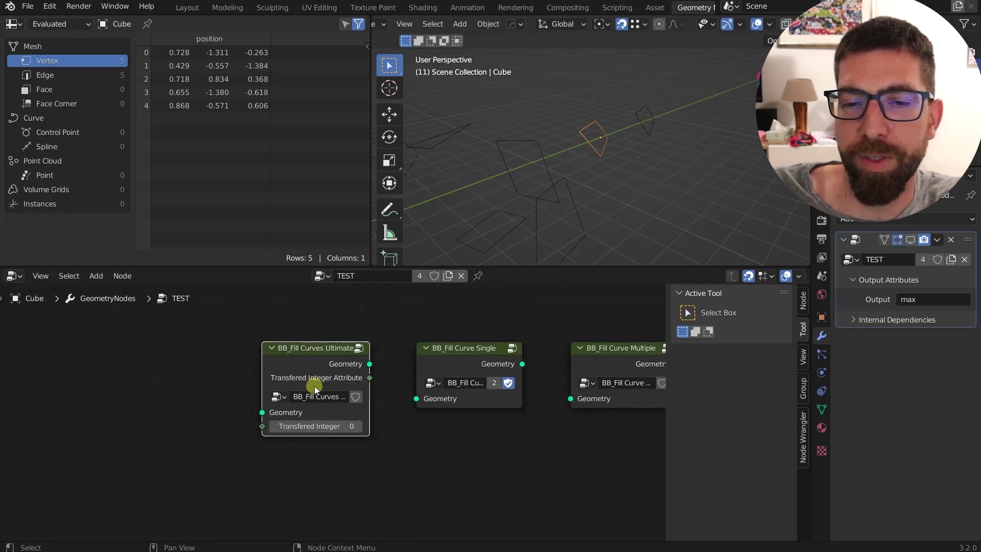
scroll(312, 421, up, 2)
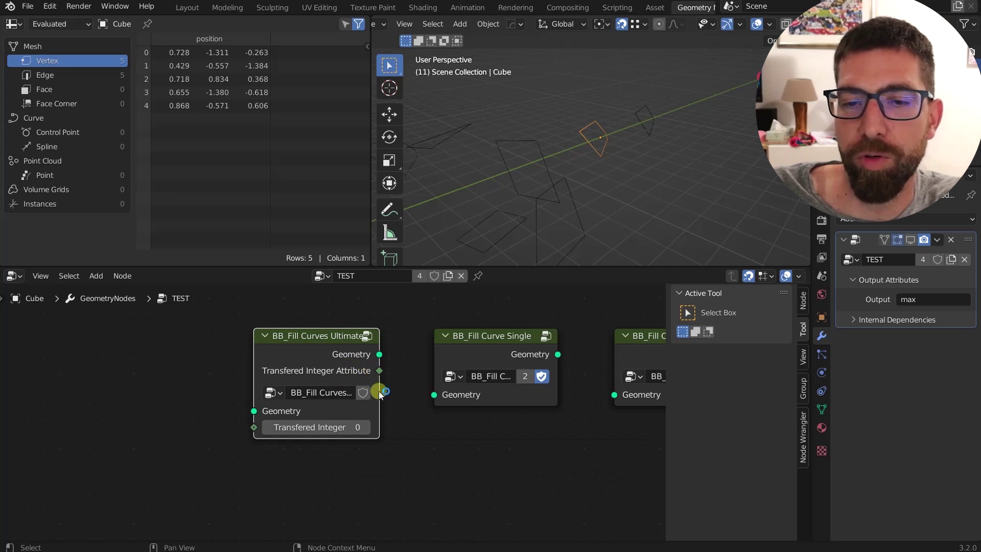
drag(378, 391, 401, 391)
drag(363, 332, 331, 332)
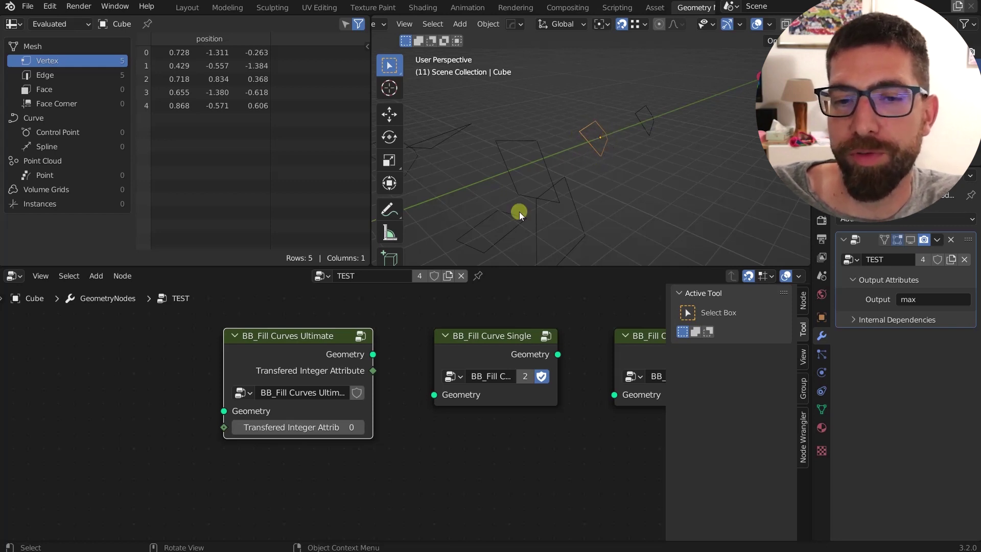
drag(302, 338, 287, 338)
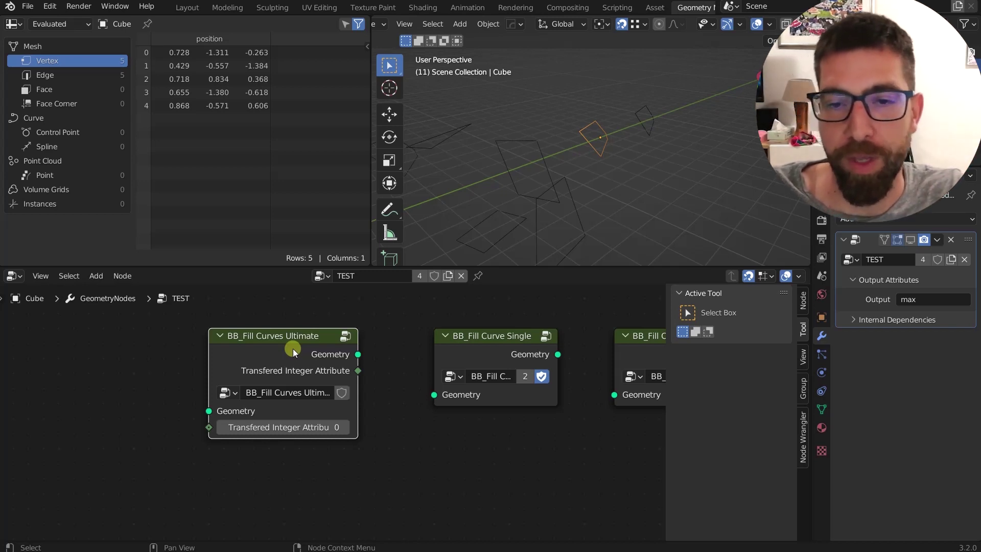
scroll(477, 444, down, 5)
middle_drag(492, 457, 428, 505)
scroll(397, 464, down, 3)
scroll(385, 498, up, 2)
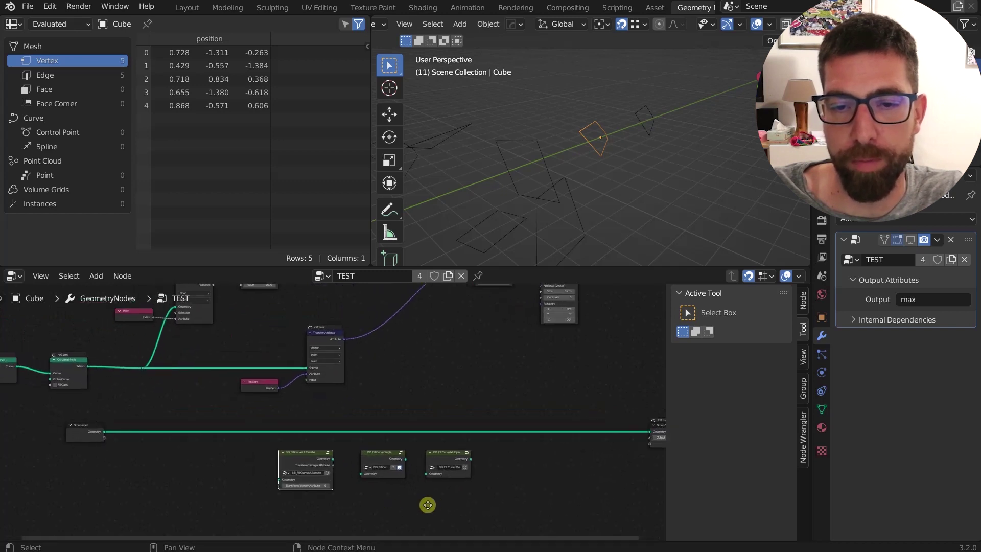